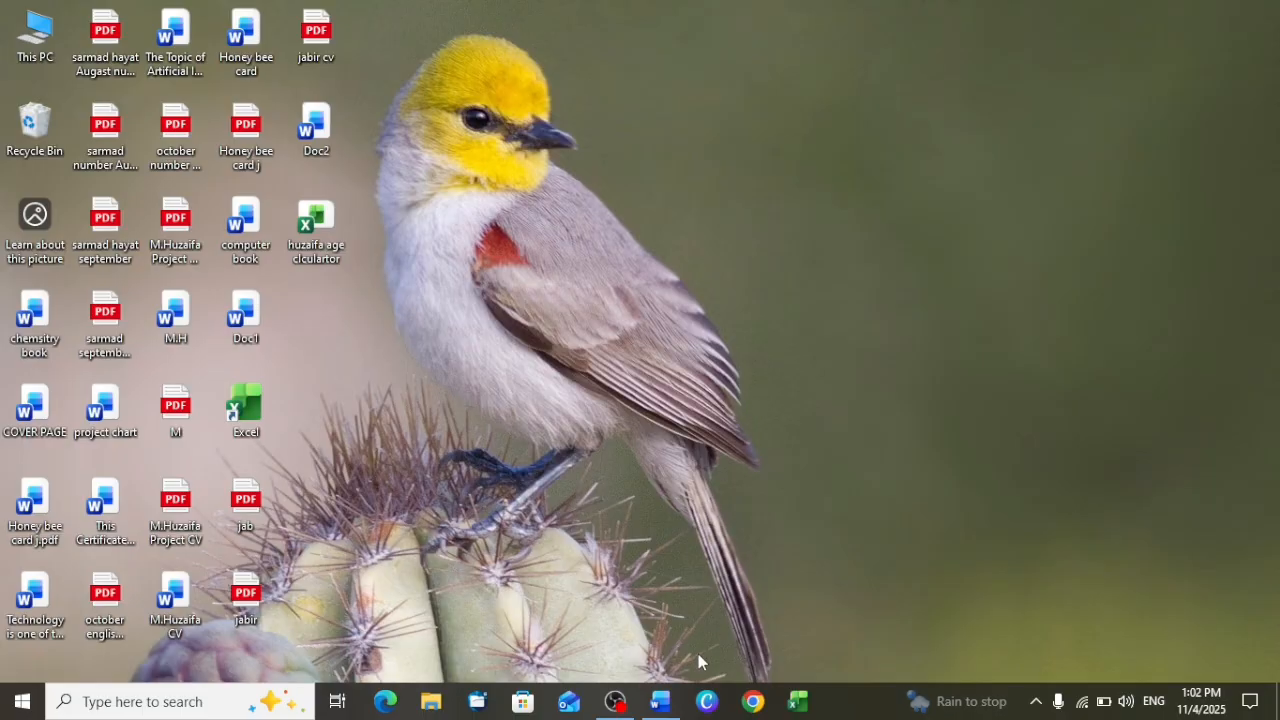
Switch to the blank document in Microsoft Word
left_click(662, 703)
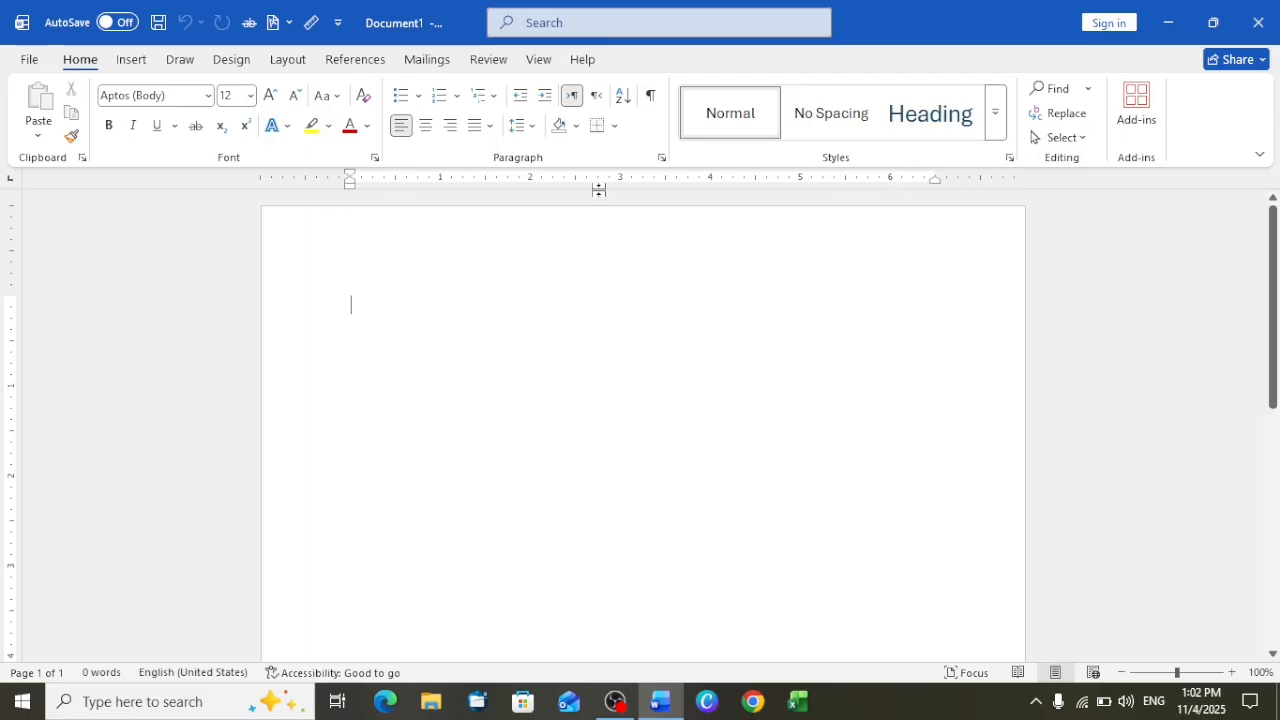
Look over the Insert, Draw, Design, Layout, References, Mailings and Review commands, ending back at the Home commands
left_click(139, 67)
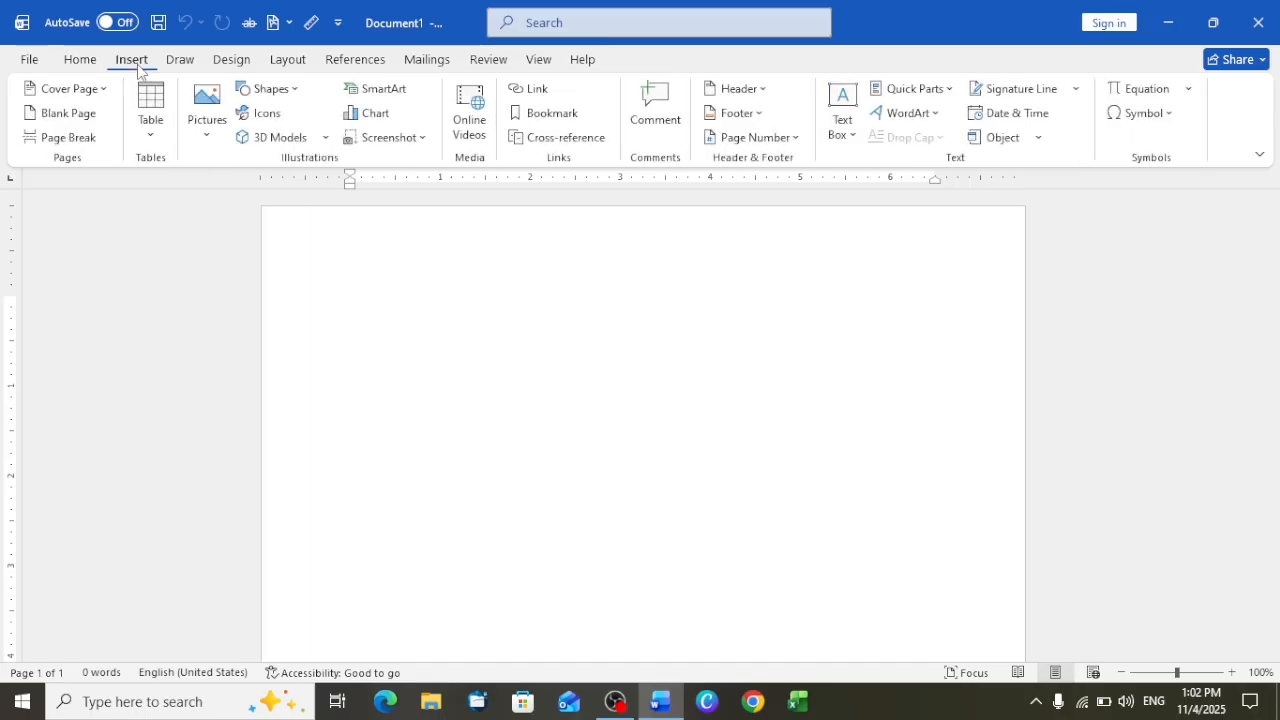
left_click(179, 59)
left_click(228, 62)
left_click(284, 61)
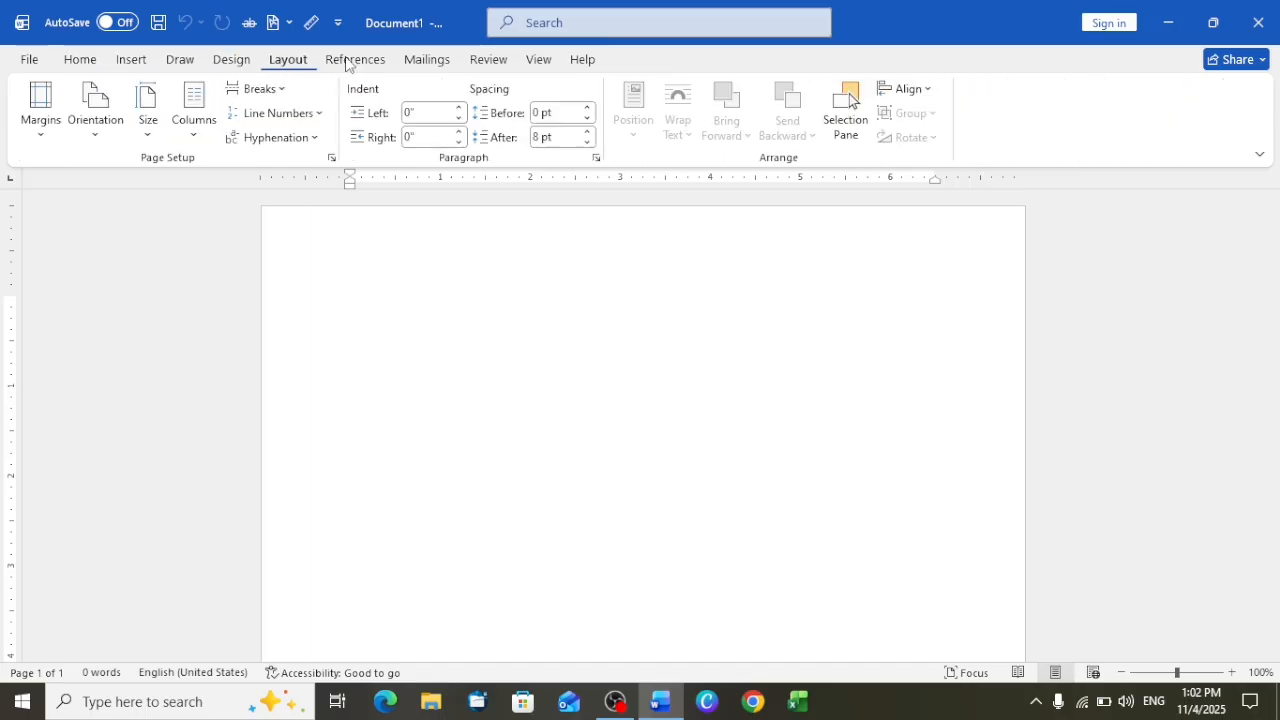
left_click(350, 60)
left_click(426, 58)
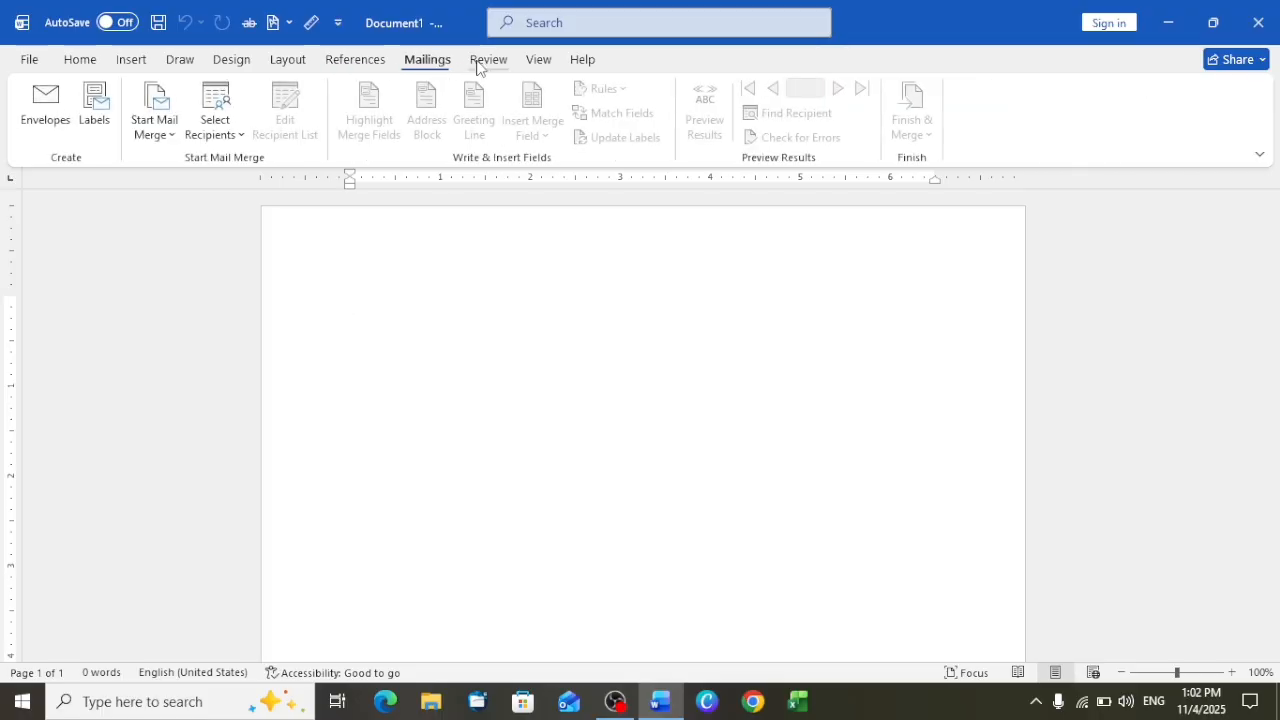
left_click(480, 62)
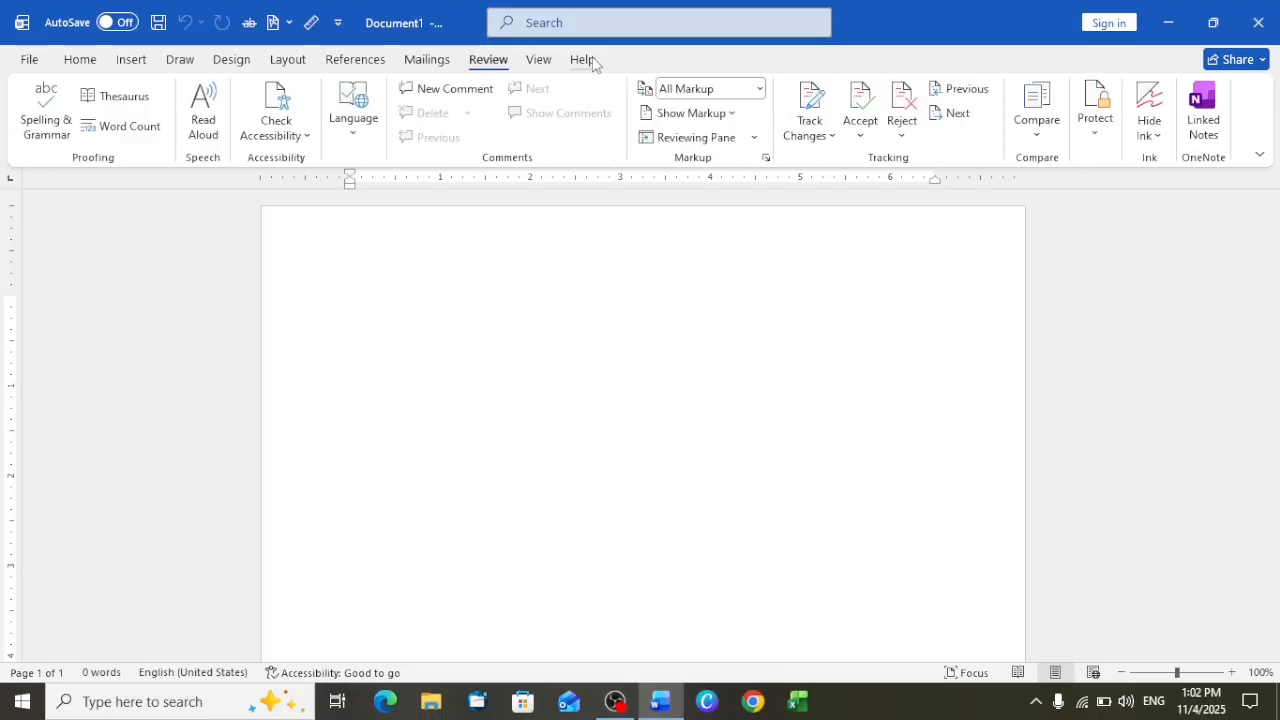
left_click(80, 62)
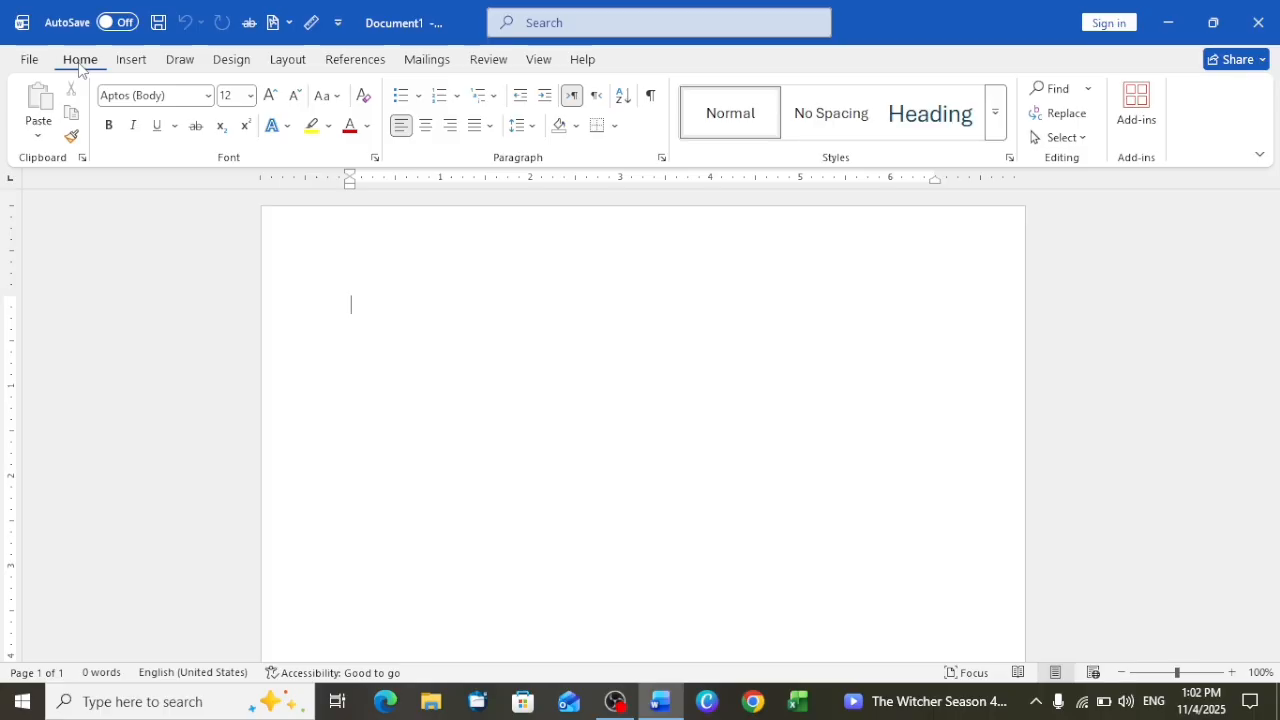
Apply the Normal style and write Computer, Hardware and Software on separate lines
left_click(995, 137)
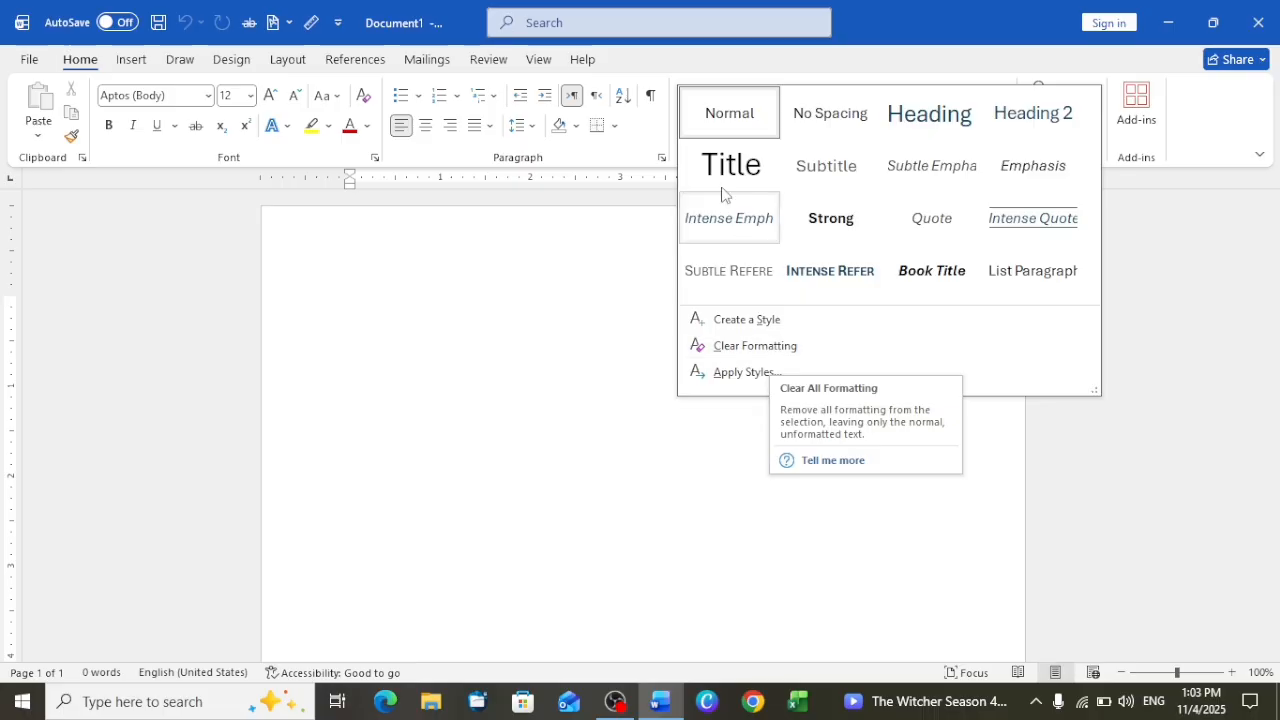
left_click(710, 121)
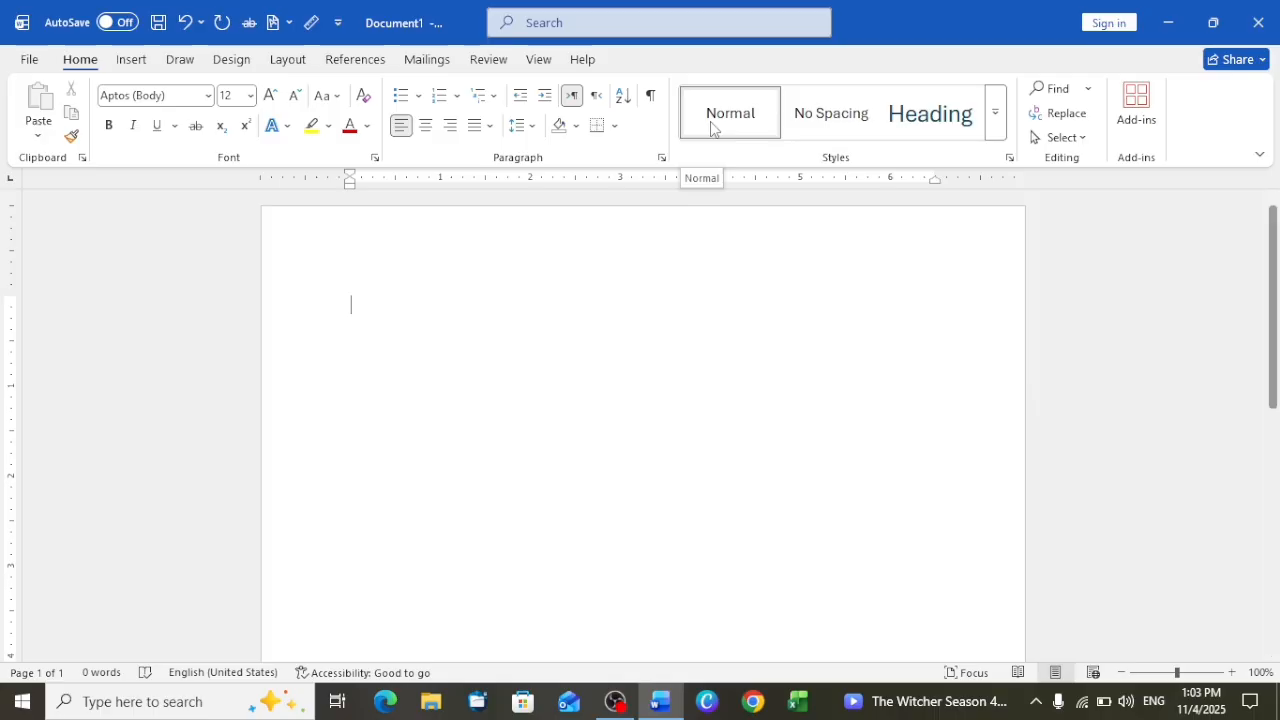
type("c")
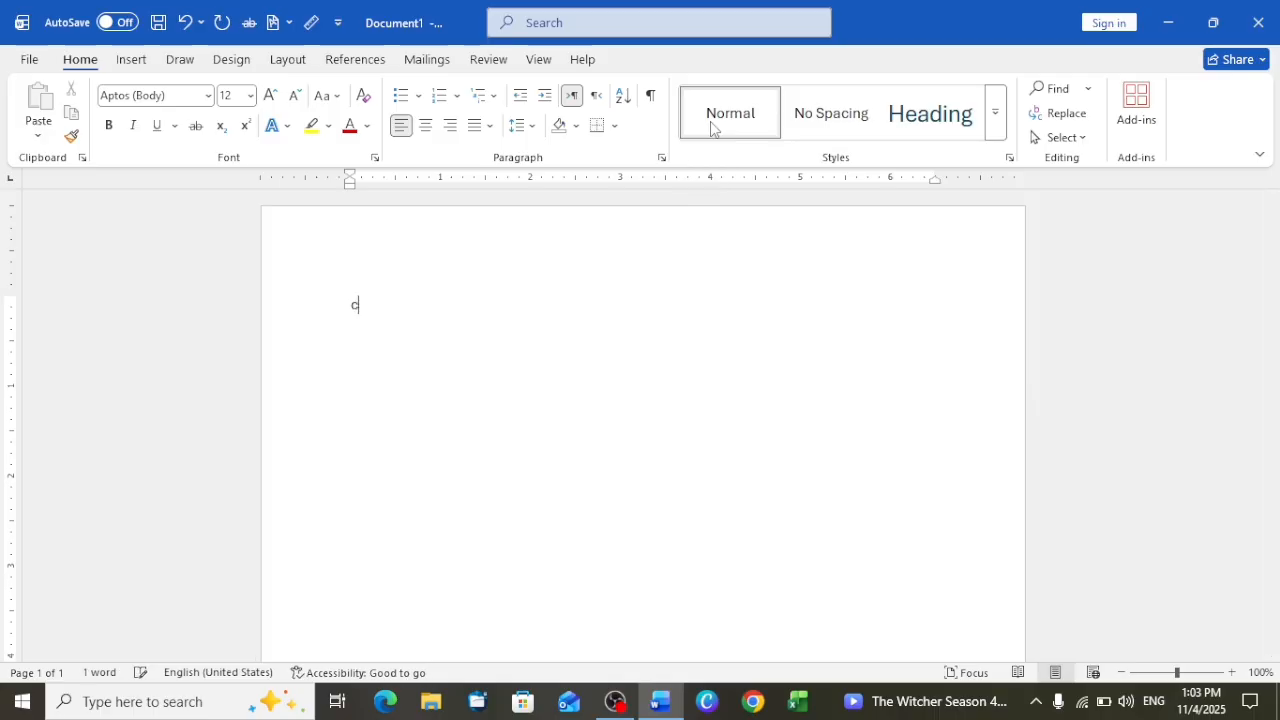
type("omputer")
type("hard")
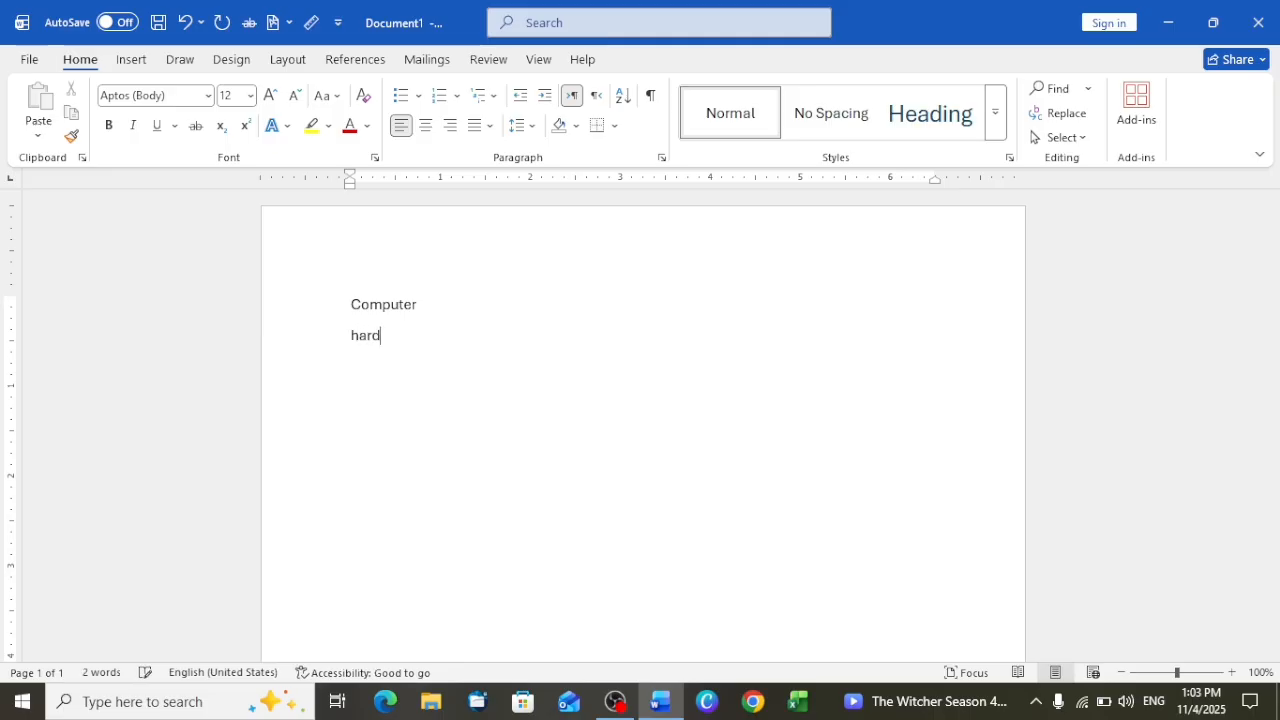
type("ware")
key("Return")
type("sof")
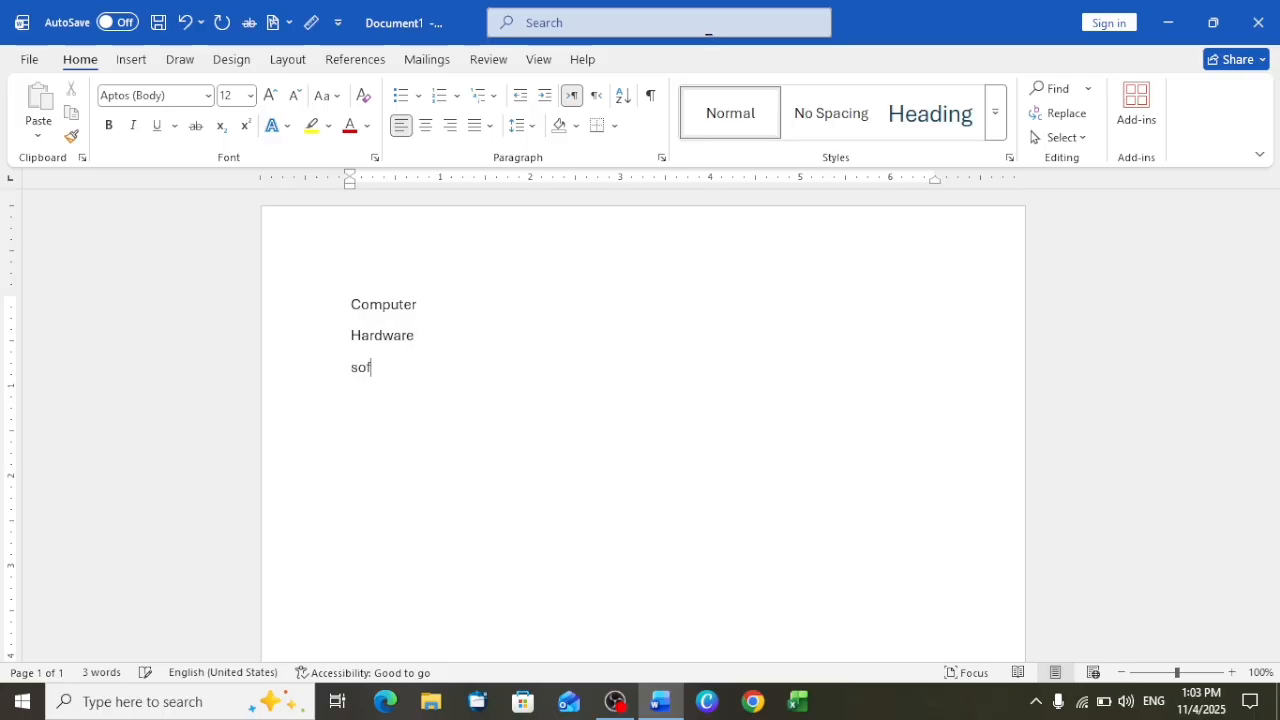
type("tware")
key("Return")
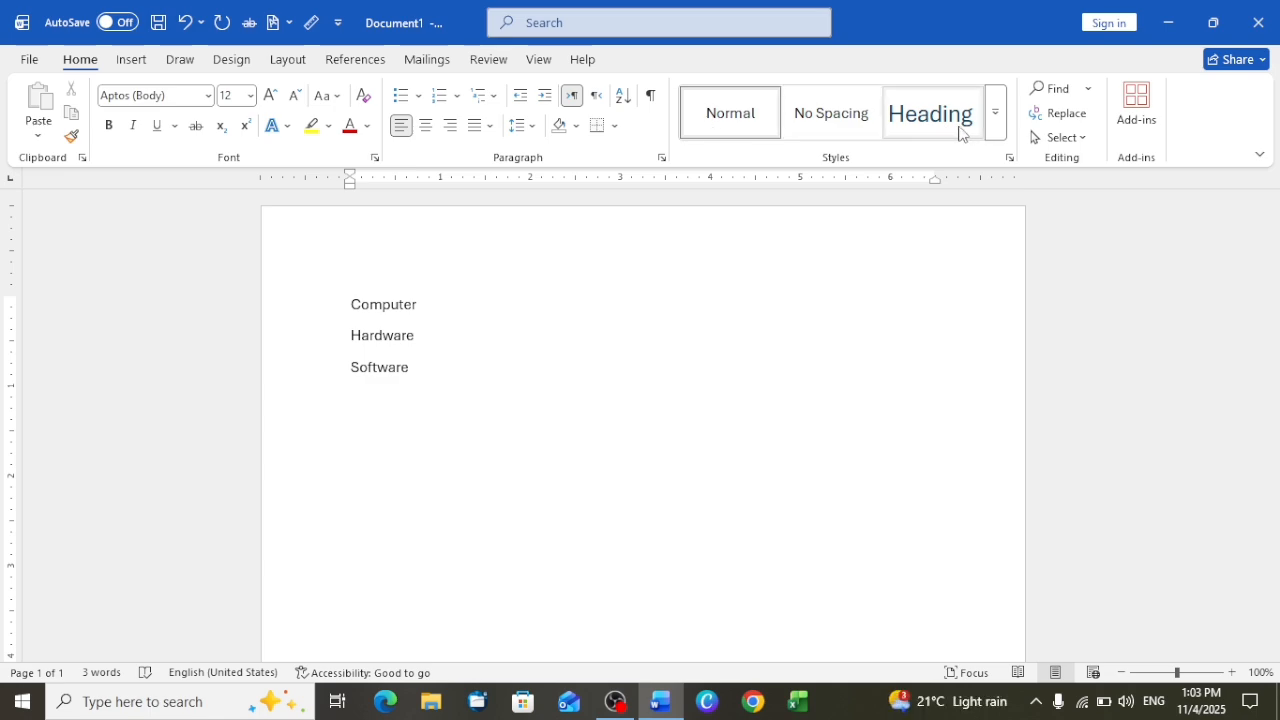
Add Mouse and Keyboard on separate lines below Software
left_click(995, 130)
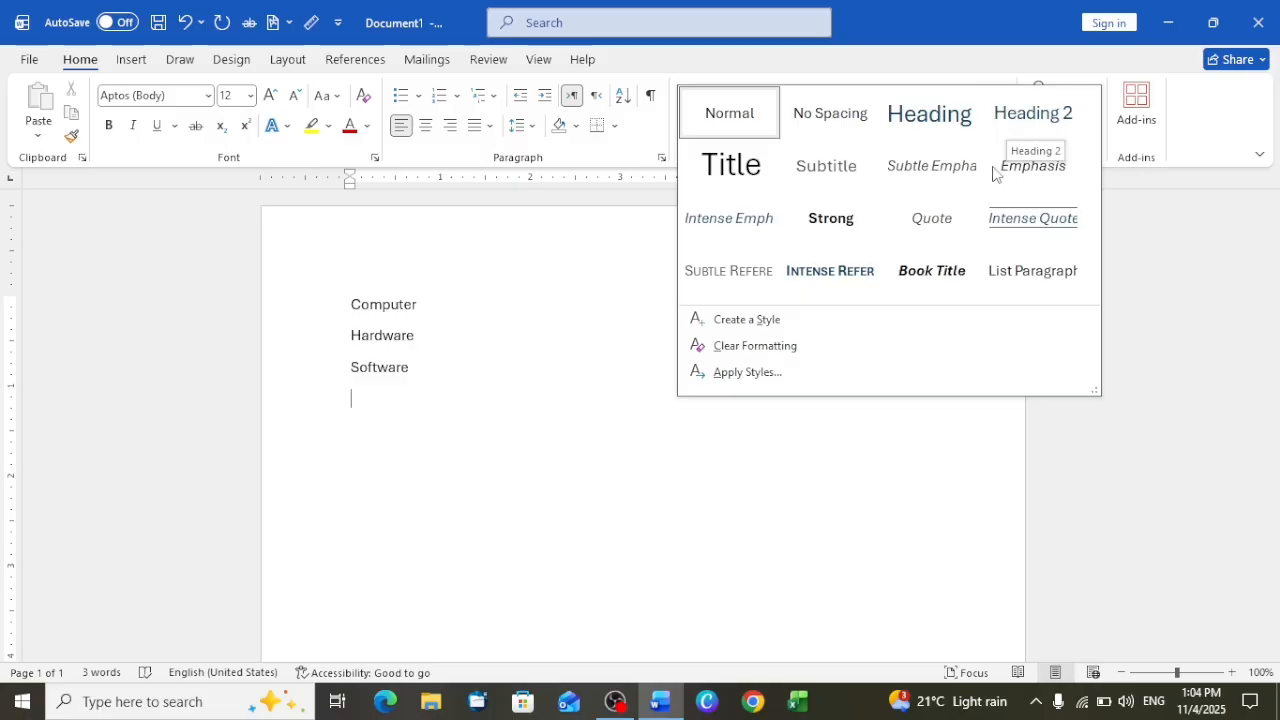
left_click(417, 381)
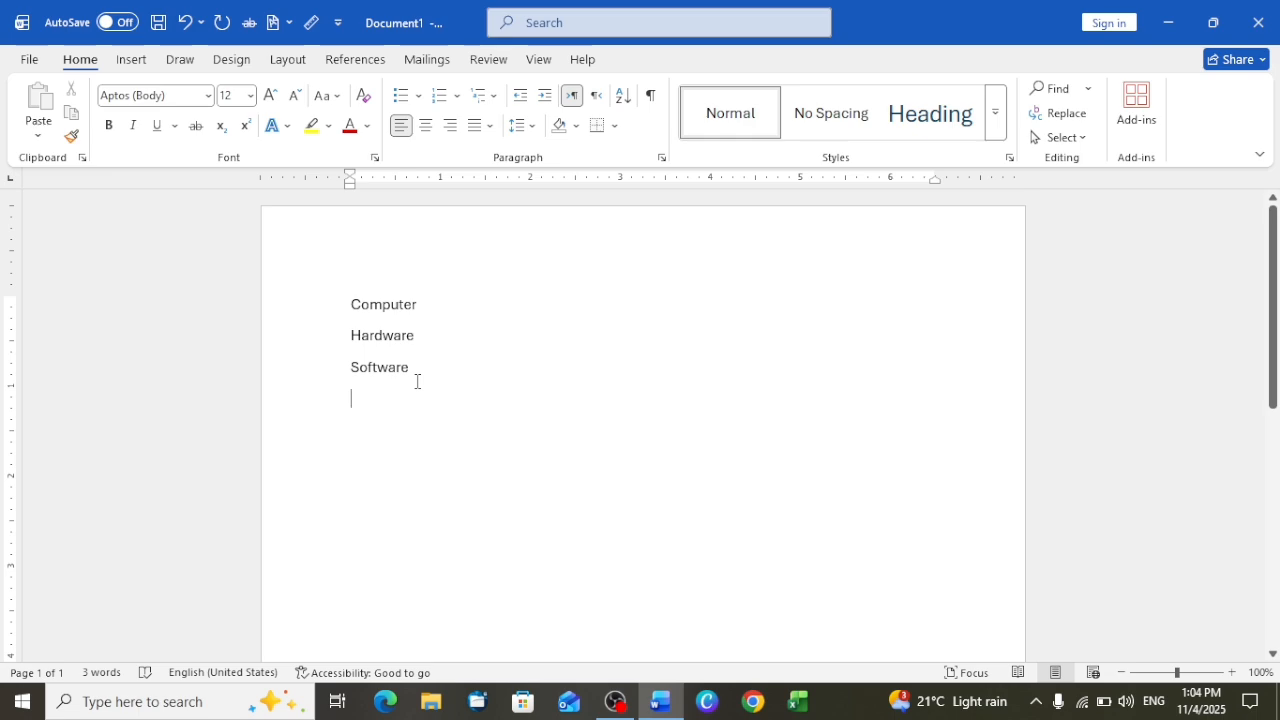
type("mo")
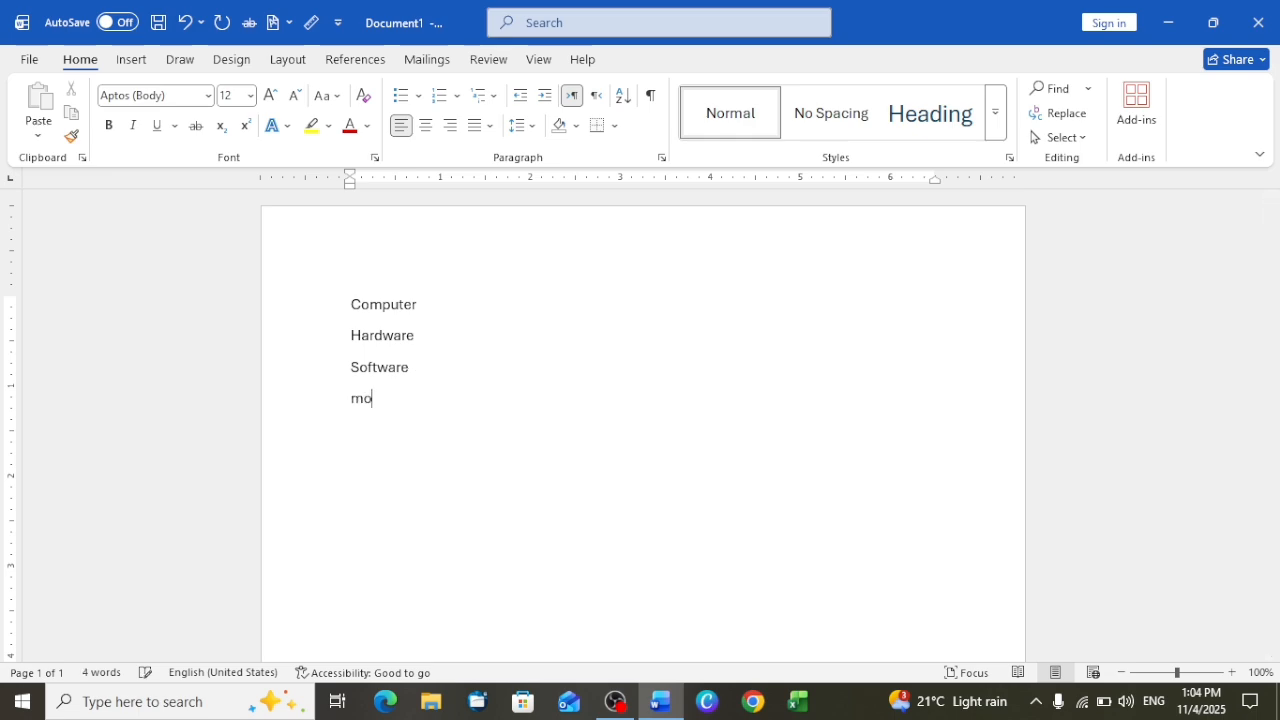
type("use keybo")
key("BackSpace")
key("BackSpace")
key("BackSpace")
key("BackSpace")
key("BackSpace")
type("keyboard")
key("Return")
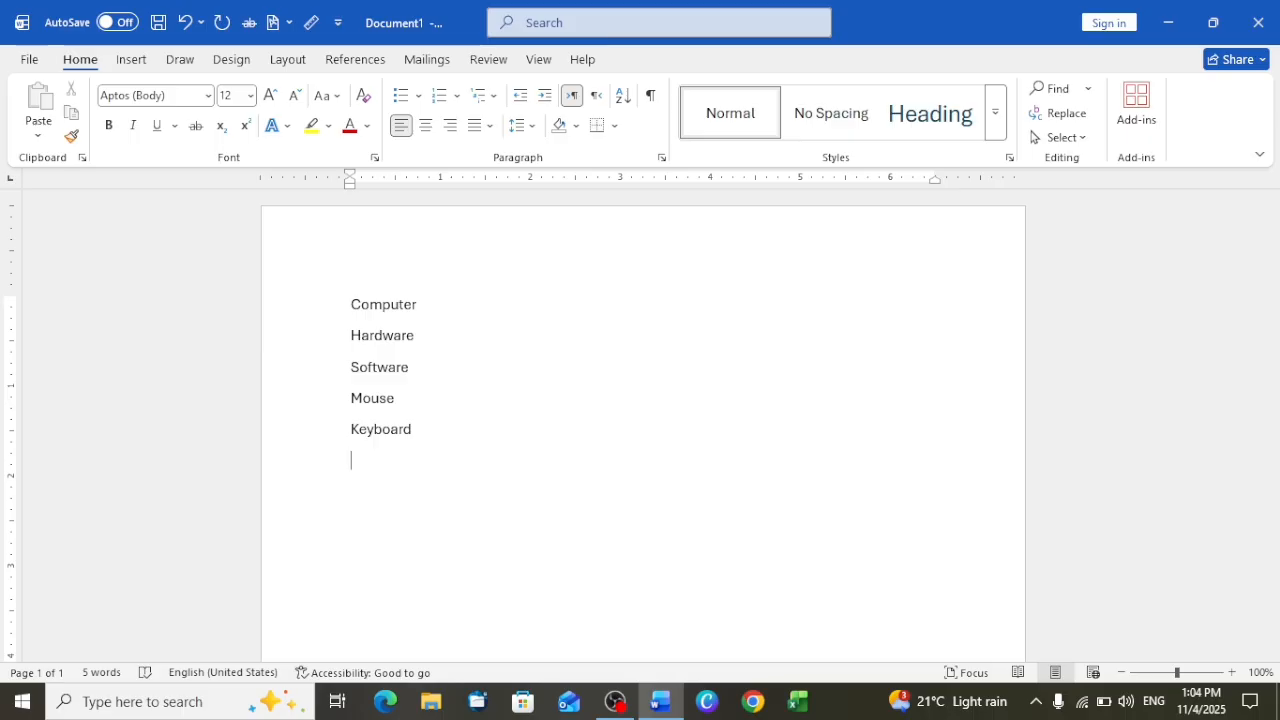
Add Mother board, Cpu and memory on separate lines below Keyboard
type("mother board")
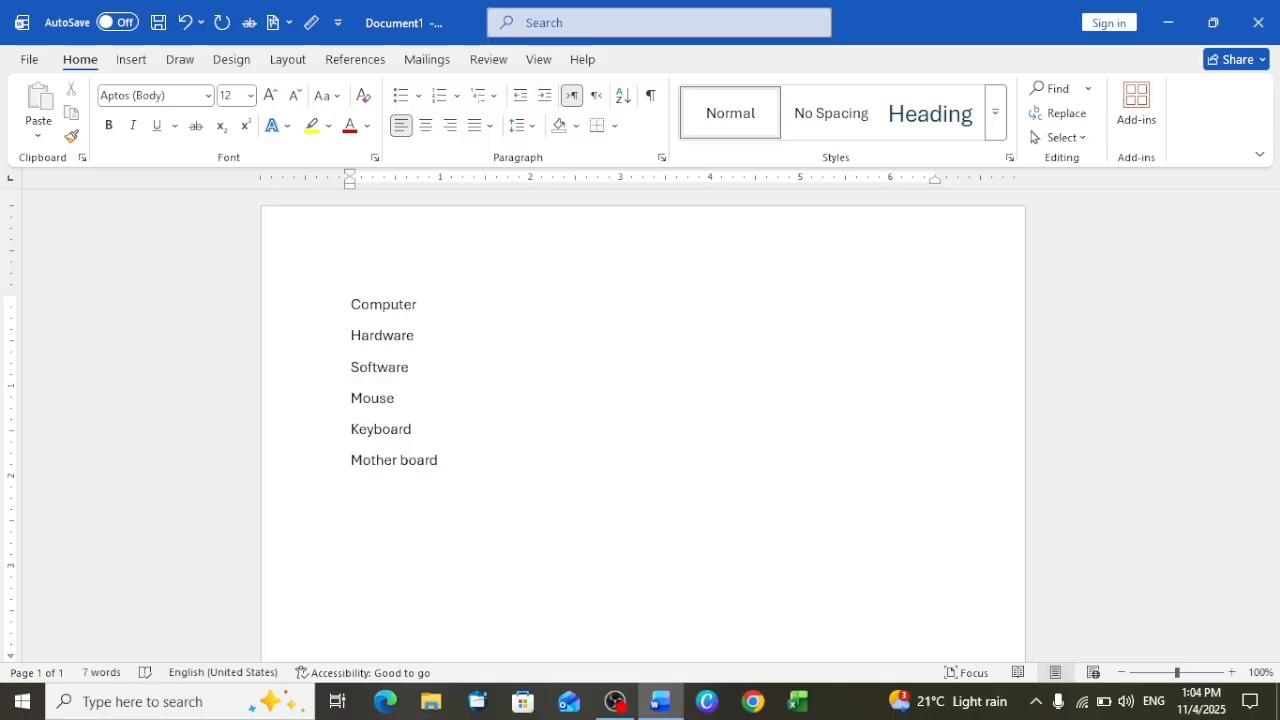
key("Return")
type("cpu")
key("Return")
type("memory")
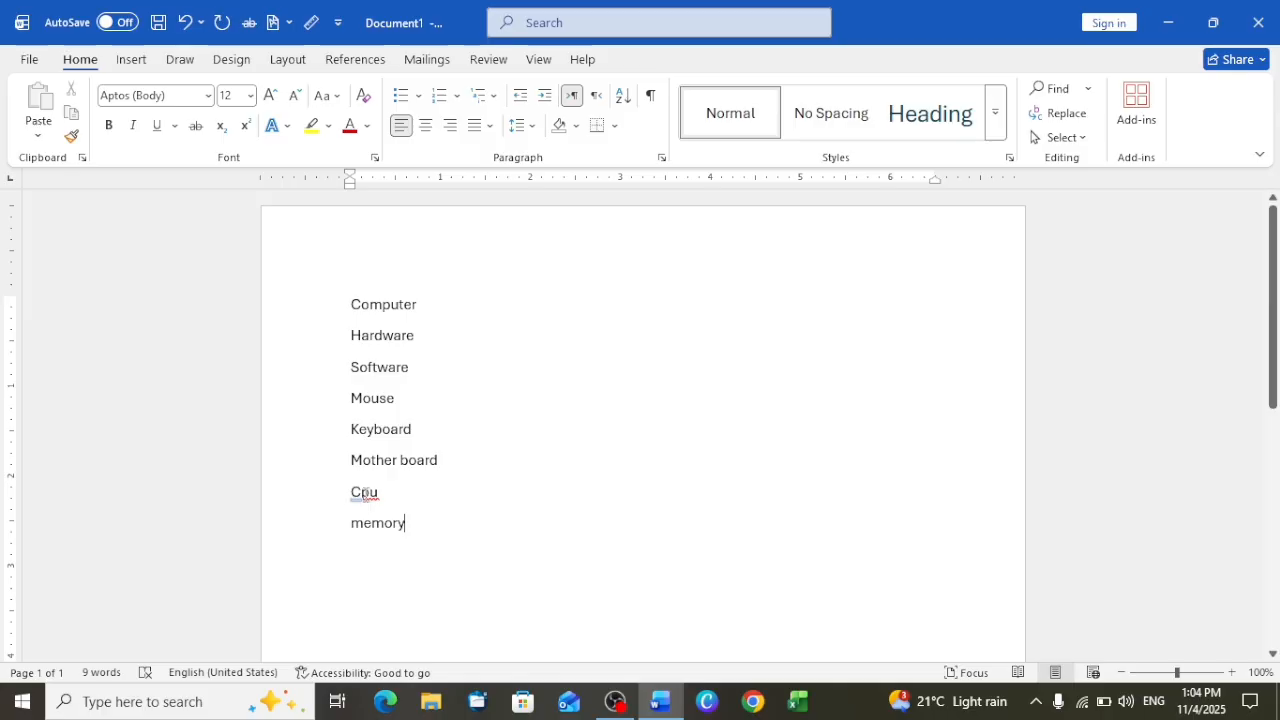
Correct Cpu to the suggested spelling CPU and have the last line autocapitalized as Memory without leaving an extra line
right_click(365, 492)
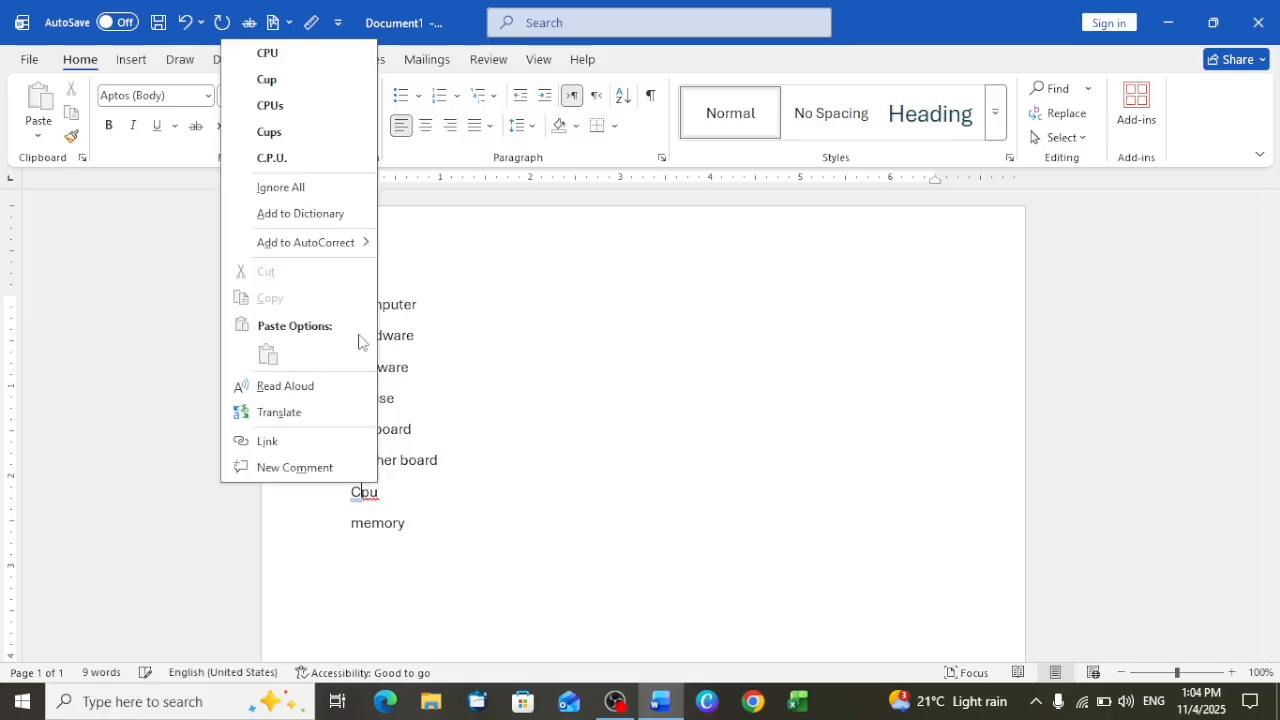
left_click(275, 55)
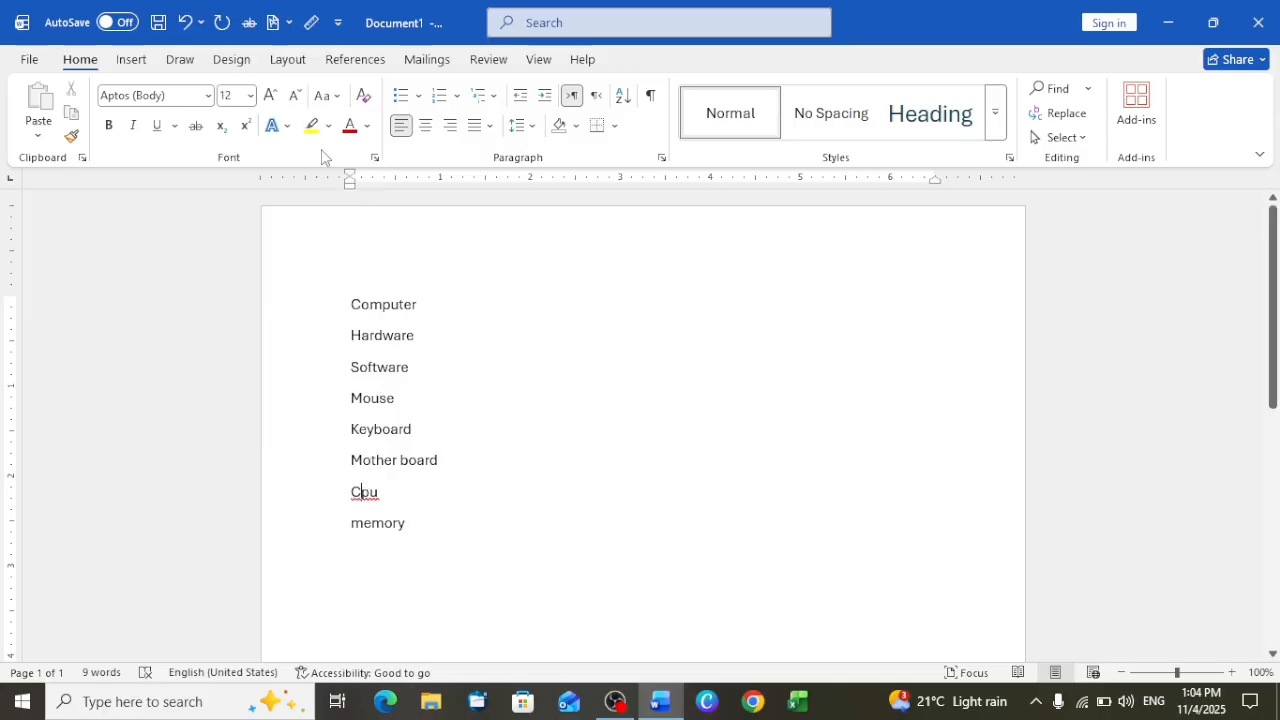
left_click(420, 530)
key("Return")
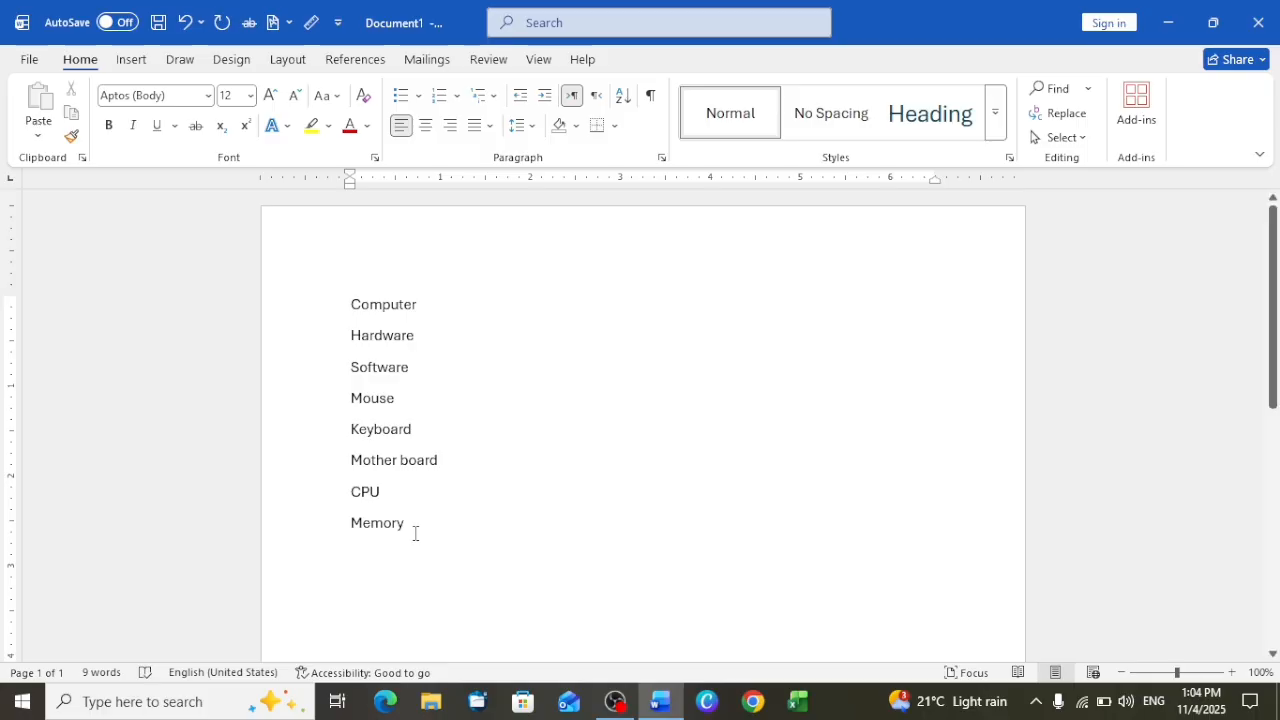
key("BackSpace")
Generate one paragraph of placeholder text on a new line under Computer with =rand(1)
left_click_drag(430, 304, 337, 302)
left_click(443, 305)
key("Return")
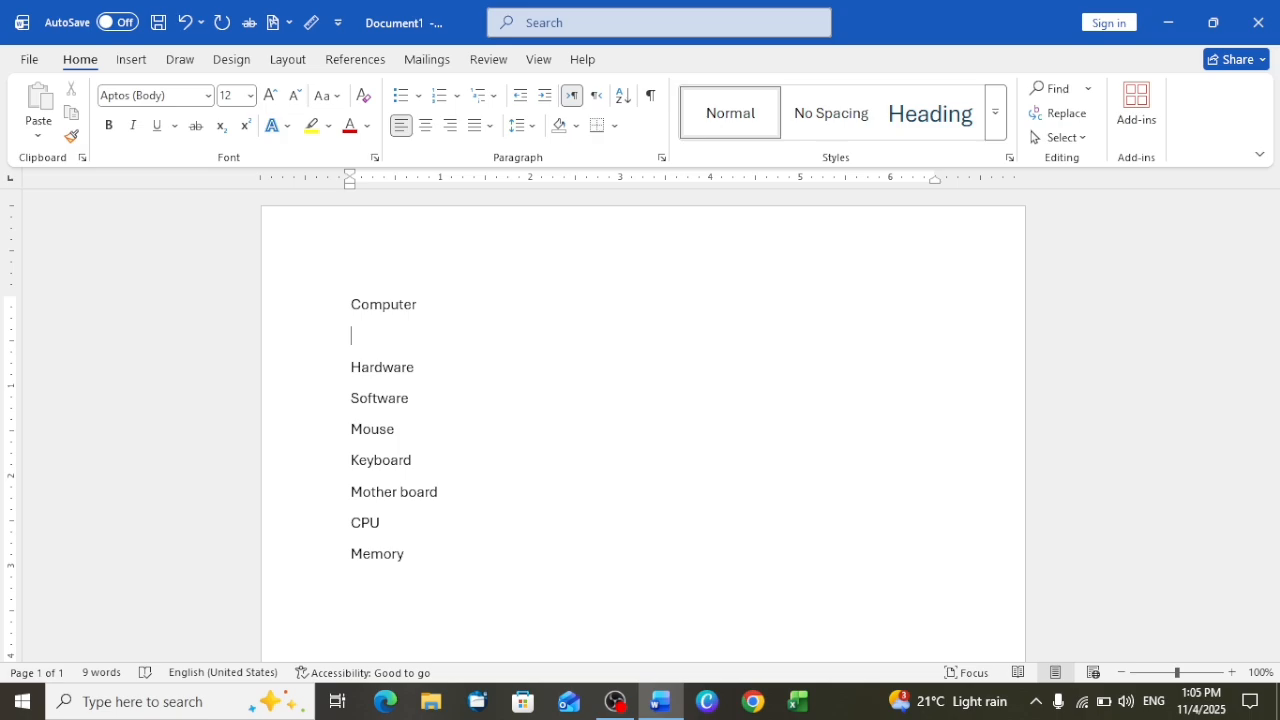
type("=rand(")
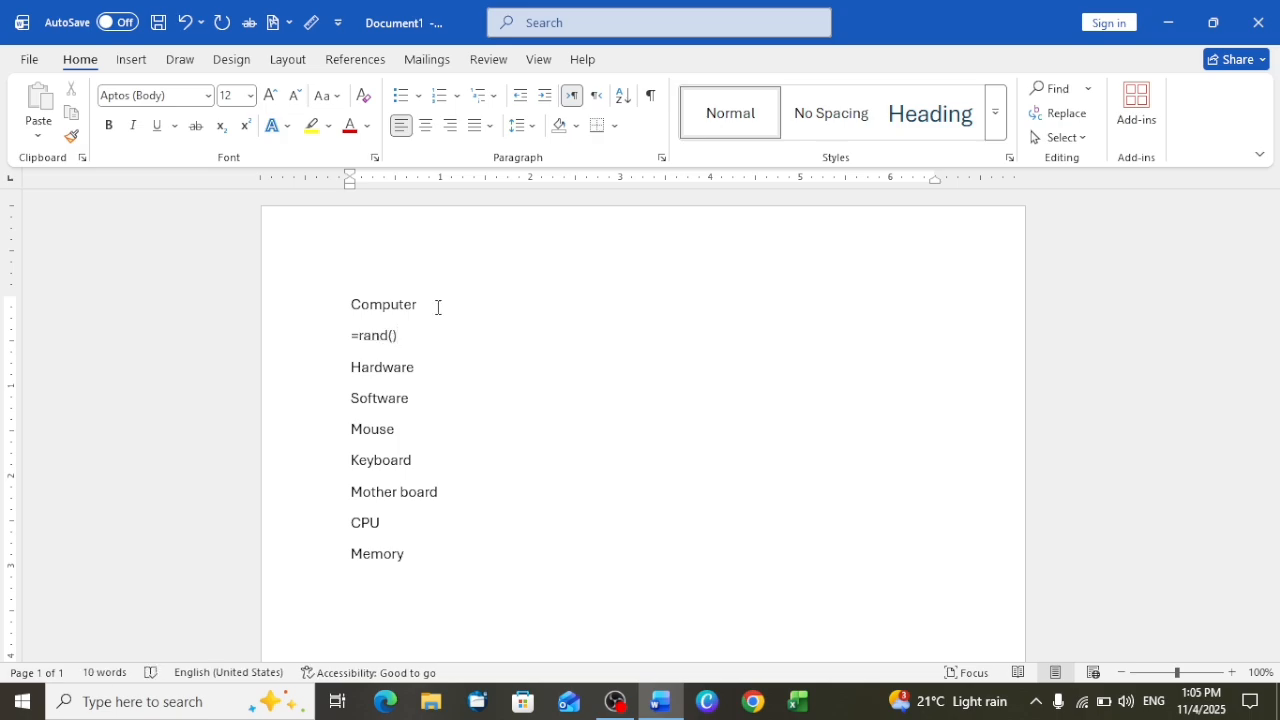
type("1")
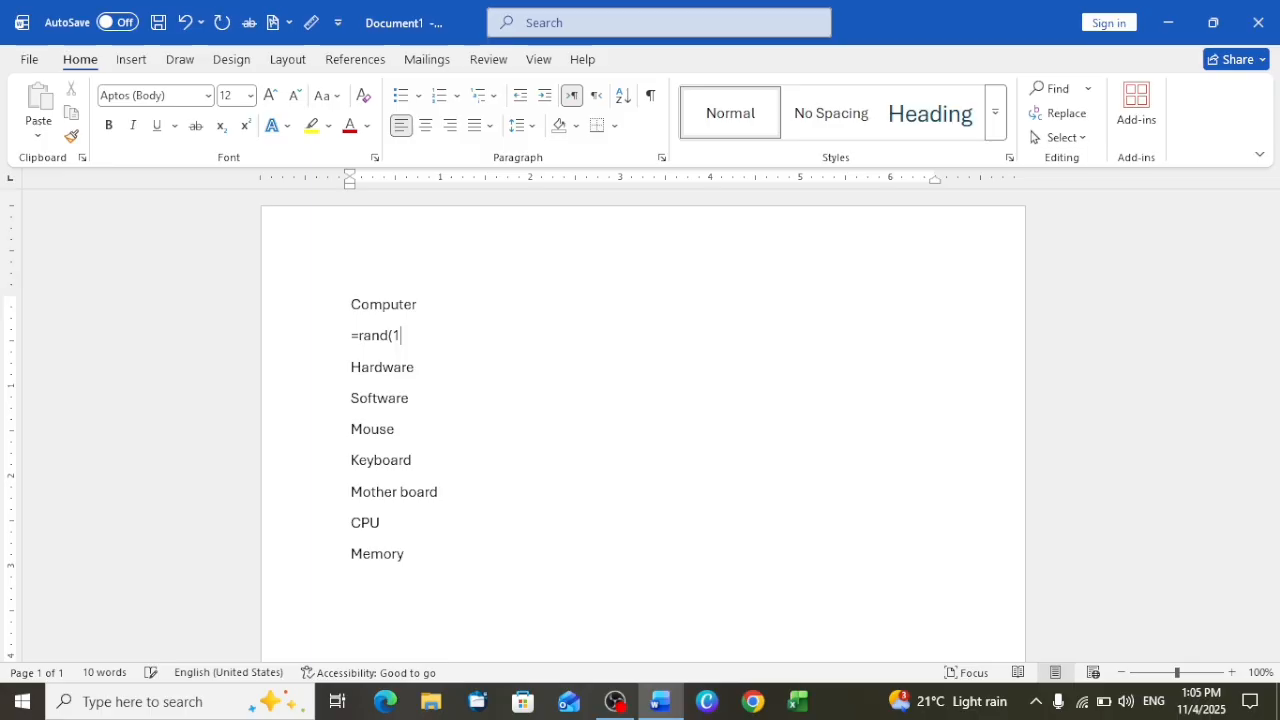
type(")")
key("Return")
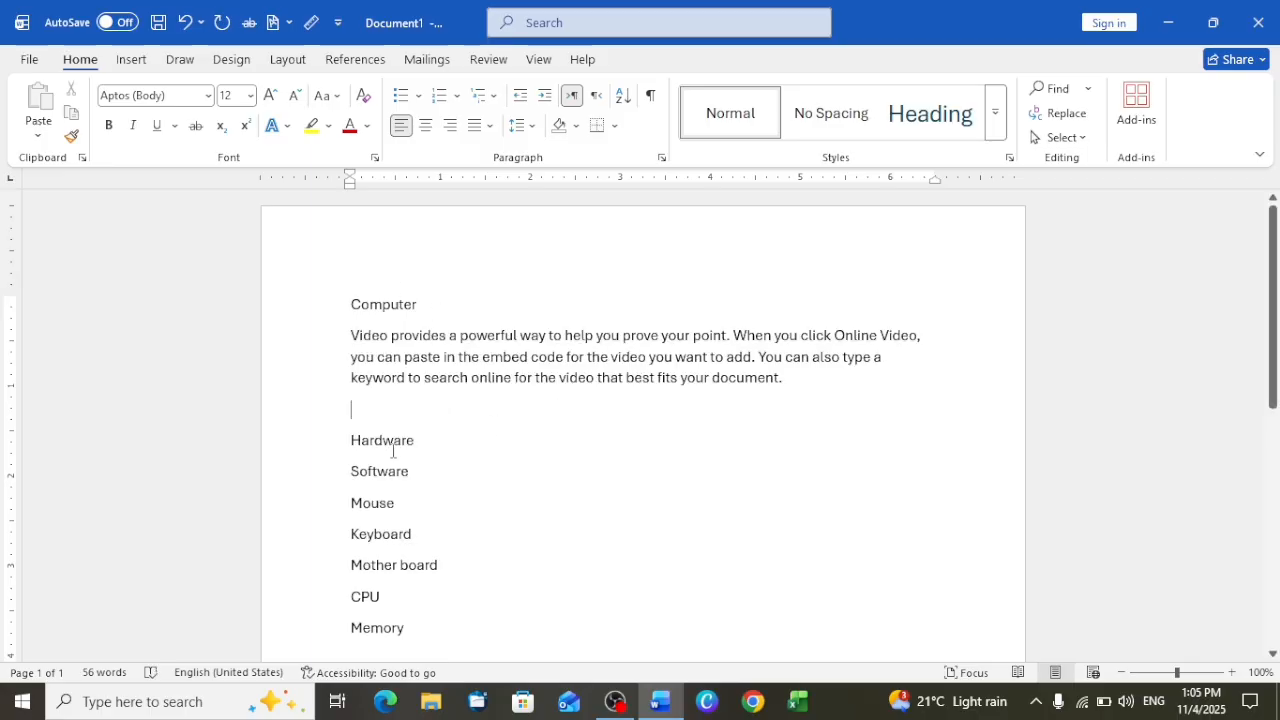
Generate one paragraph of placeholder text on a new line under Hardware with =rand(1)
left_click(426, 440)
key("Return")
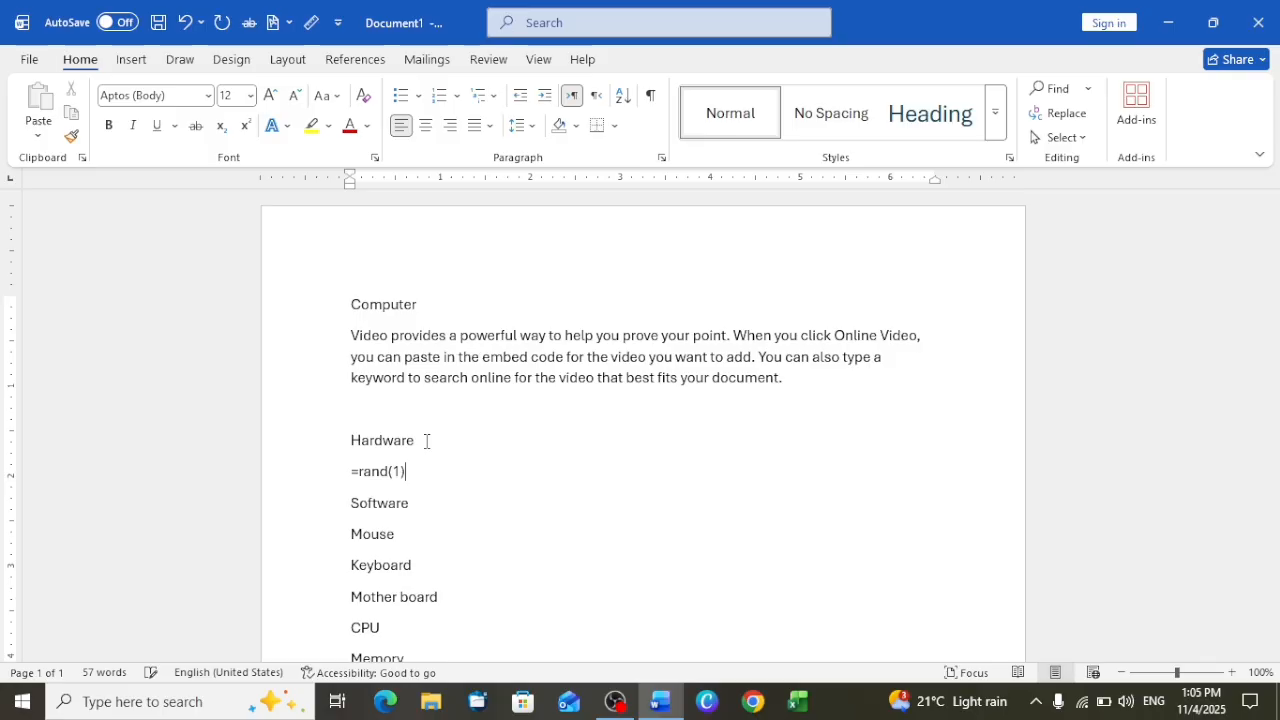
type("=rand(1)")
key("Return")
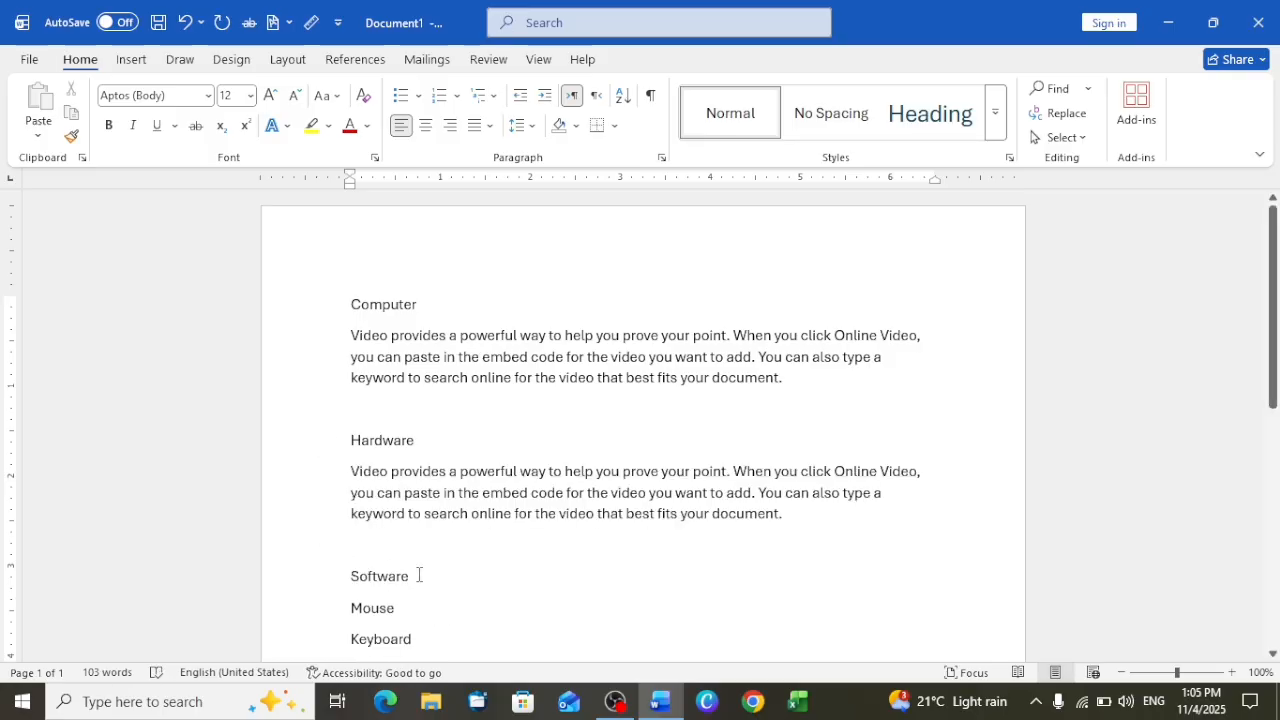
Generate placeholder text on a new line under Software with =rand()
key("Return")
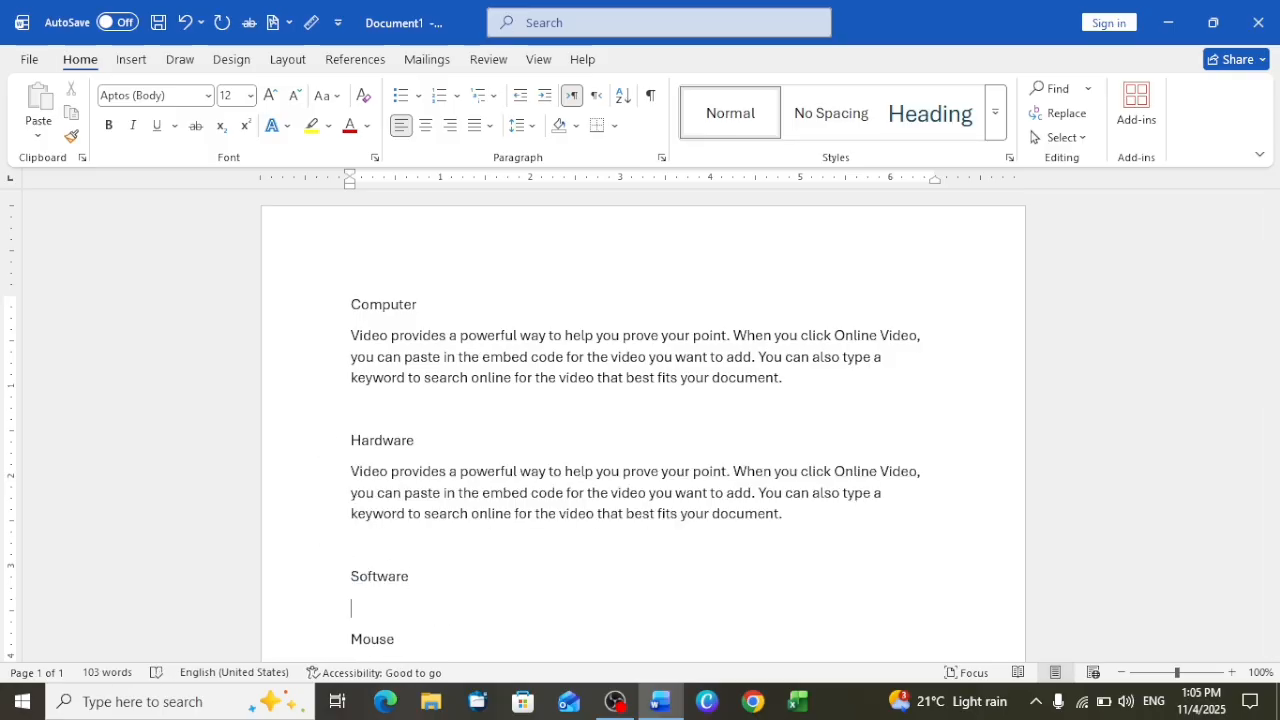
type("=rand()")
key("Return")
Delete all placeholder paragraphs under Software except the first, and remove the blank line above Mouse
scroll(472, 550, "up", 5)
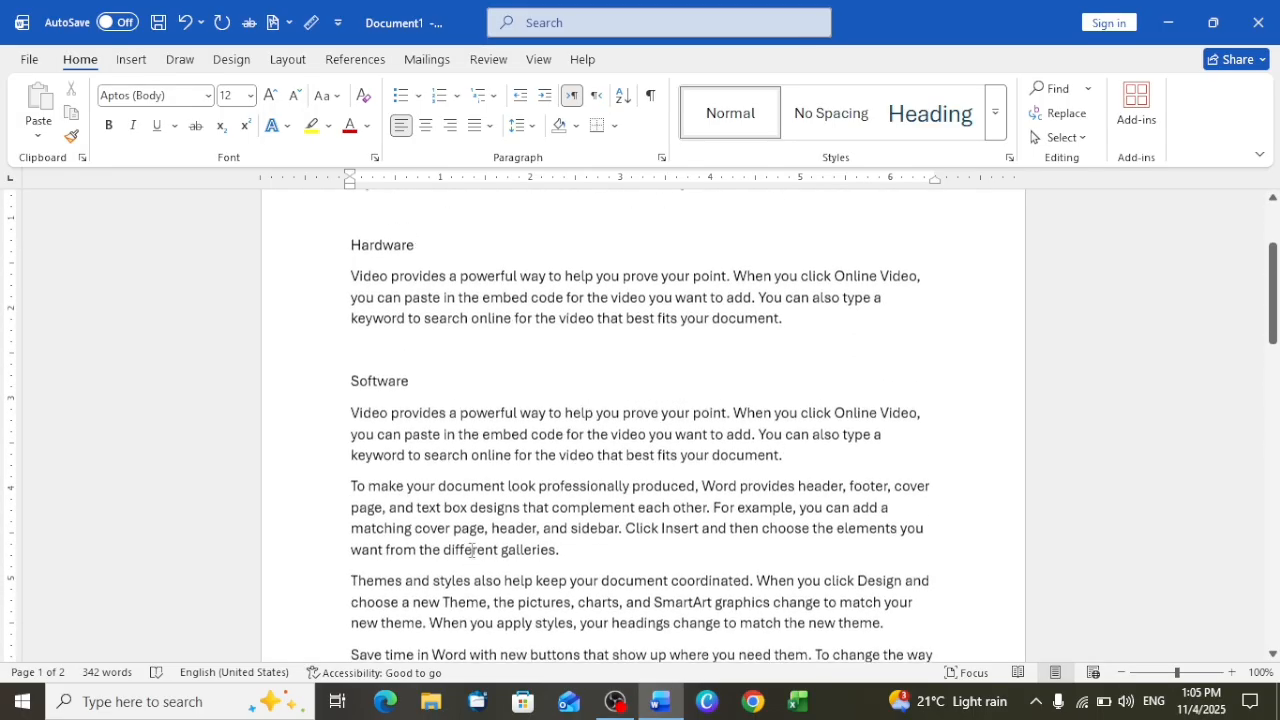
scroll(472, 550, "down", 8)
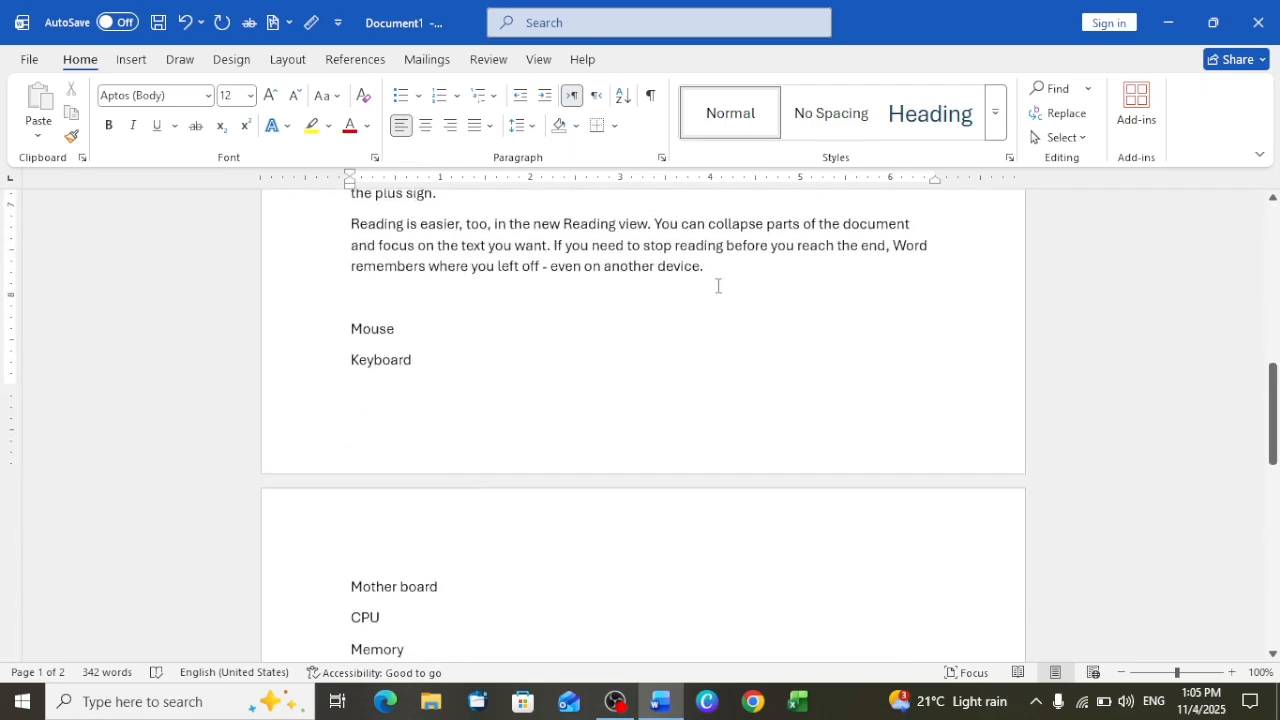
left_click_drag(727, 286, 350, 298)
key("Delete")
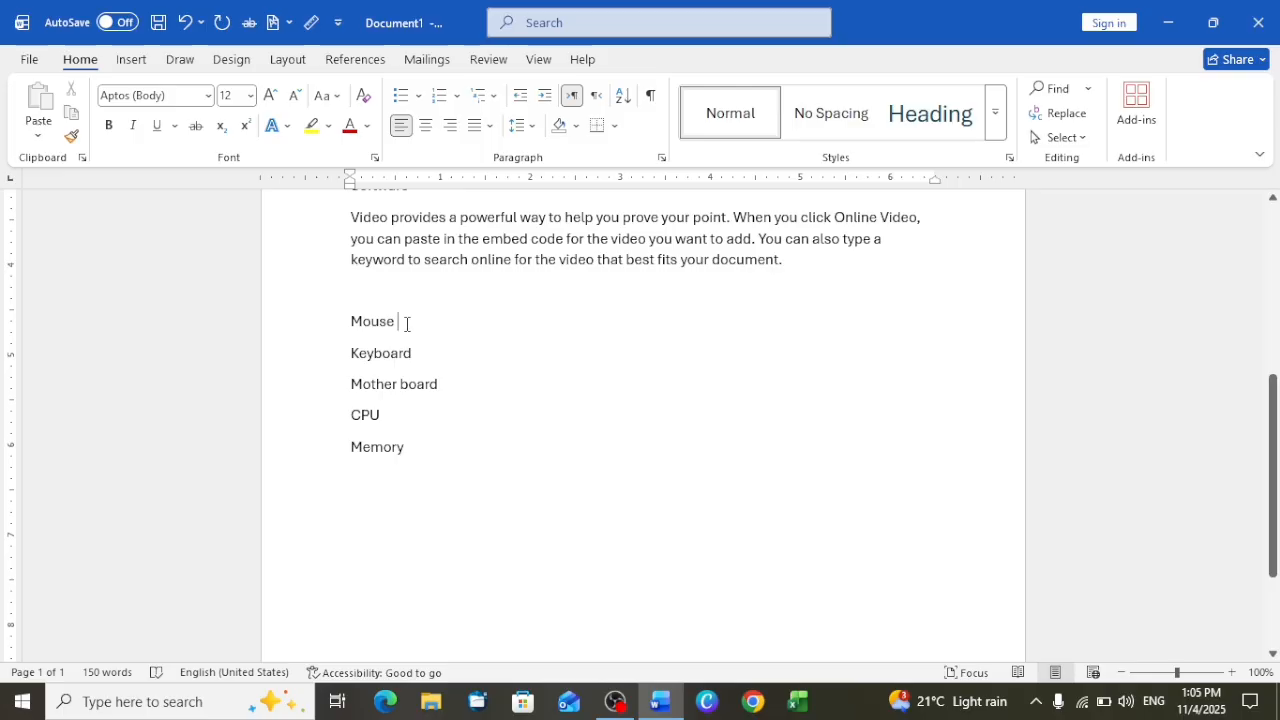
key("BackSpace")
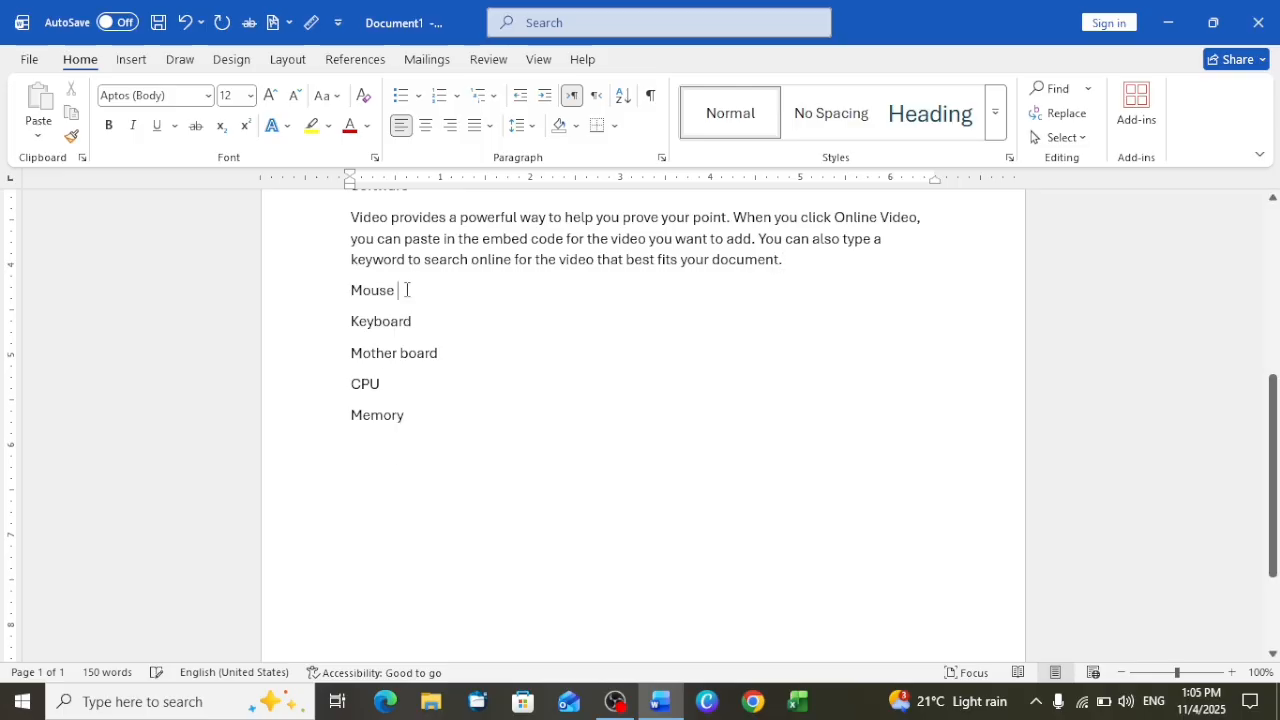
Generate one paragraph of placeholder text on a new line under Mouse with =rand(1)
key("Return")
type("=ra")
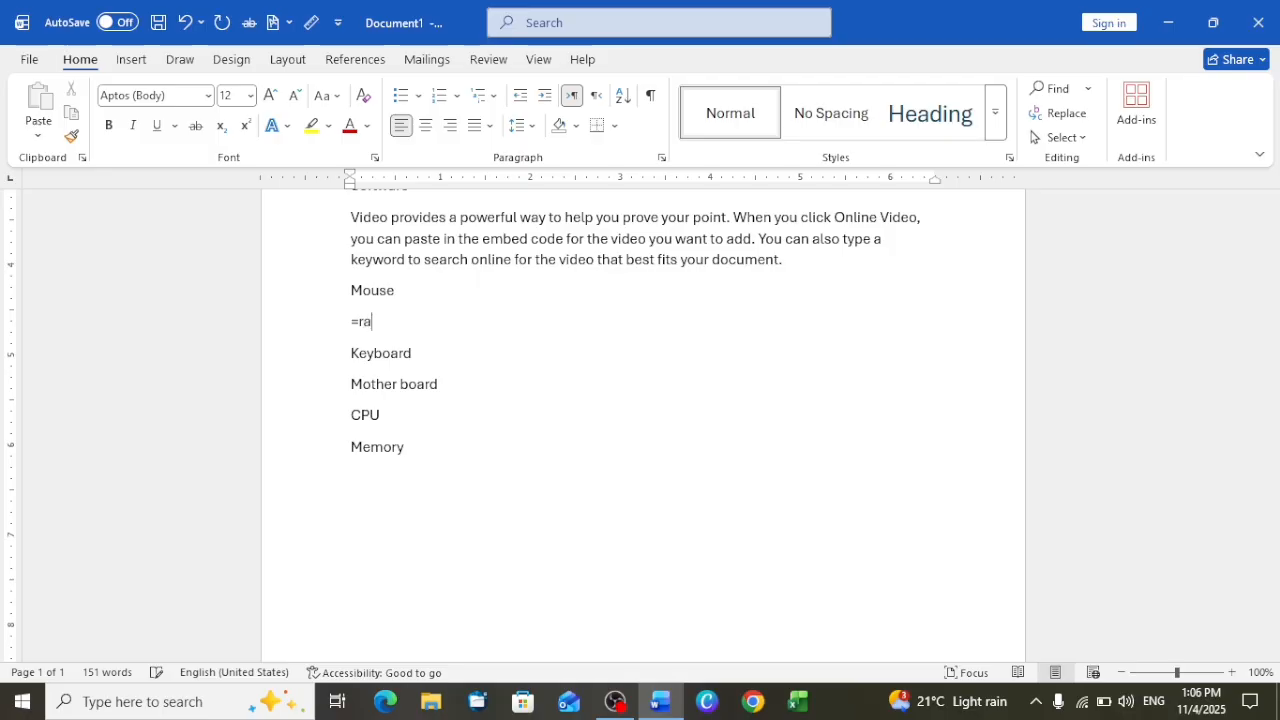
type("nd(1)")
key("Return")
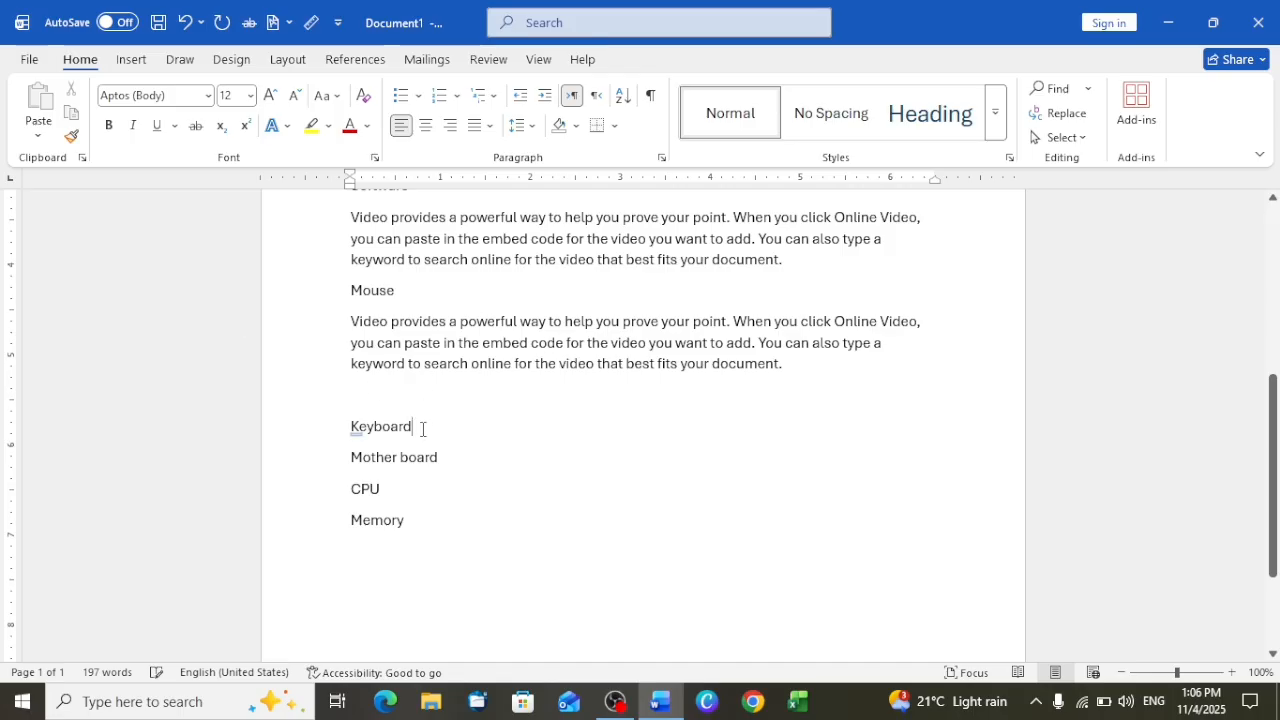
scroll(422, 428, "up", 6)
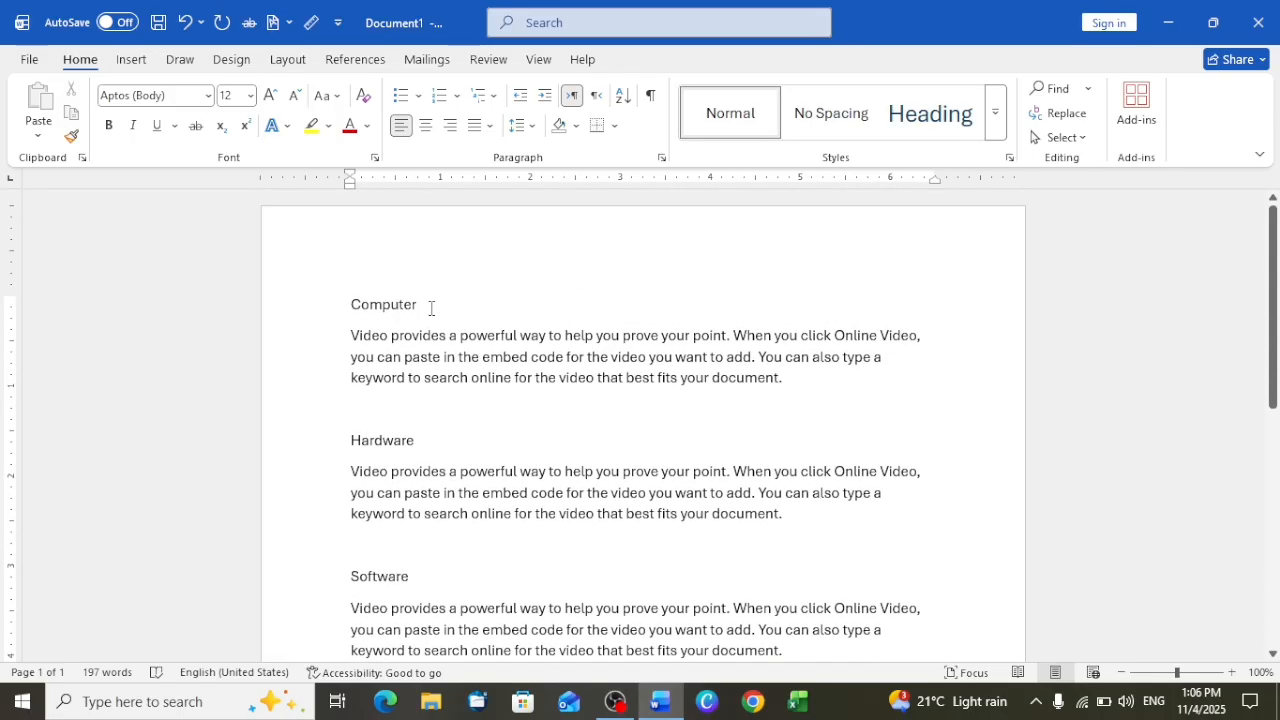
Try enlarging the font of the Computer line to 16 and restore it to 12
left_click_drag(431, 308, 351, 306)
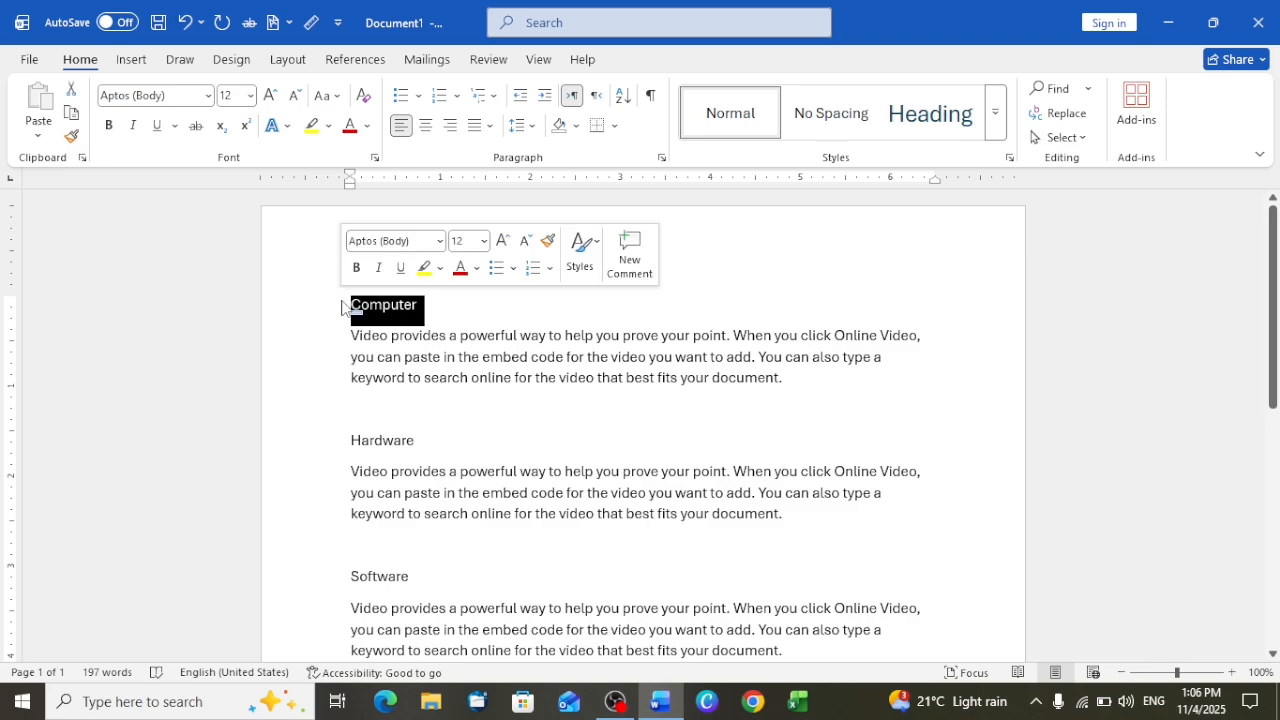
left_click(275, 97)
left_click(275, 97)
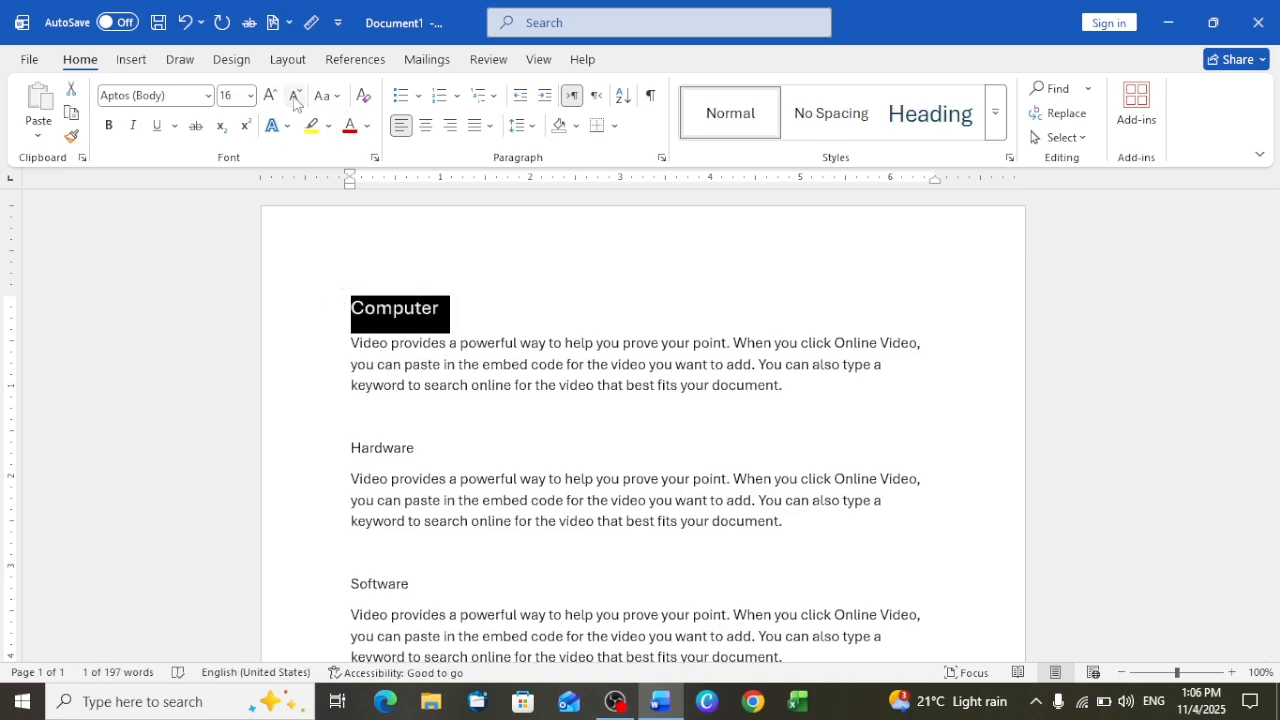
left_click(295, 97)
left_click(295, 97)
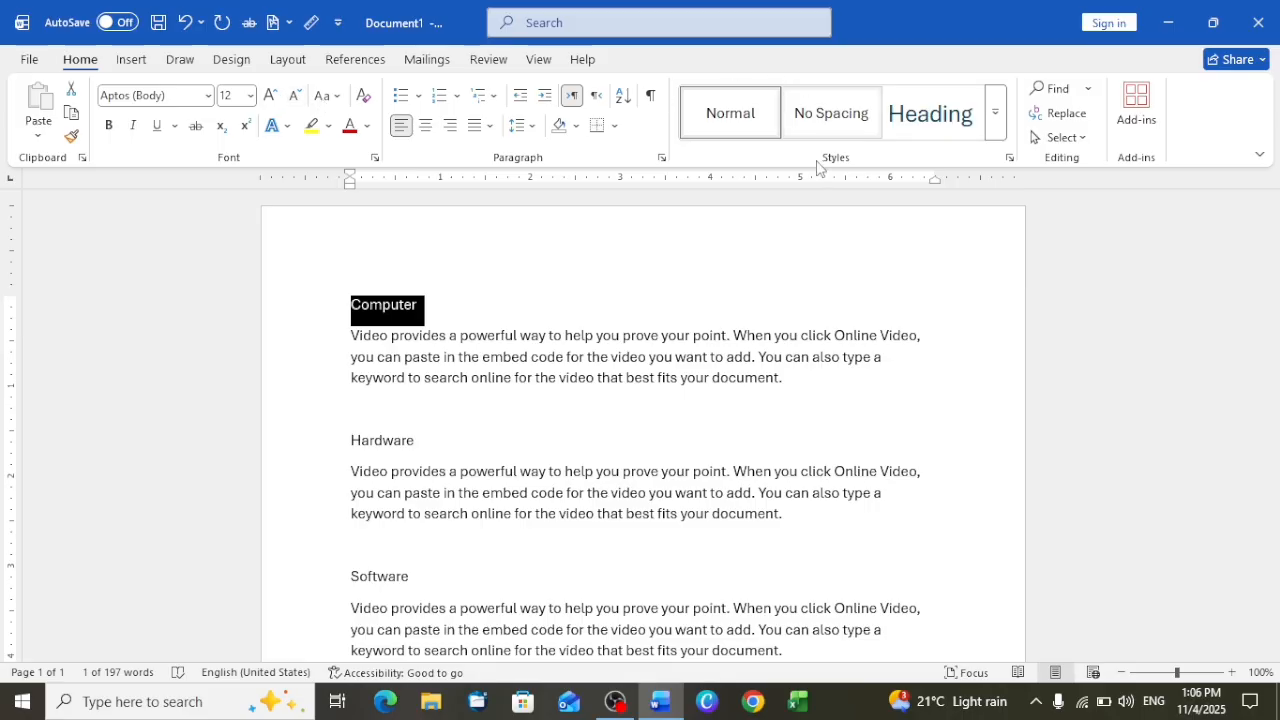
left_click(427, 314)
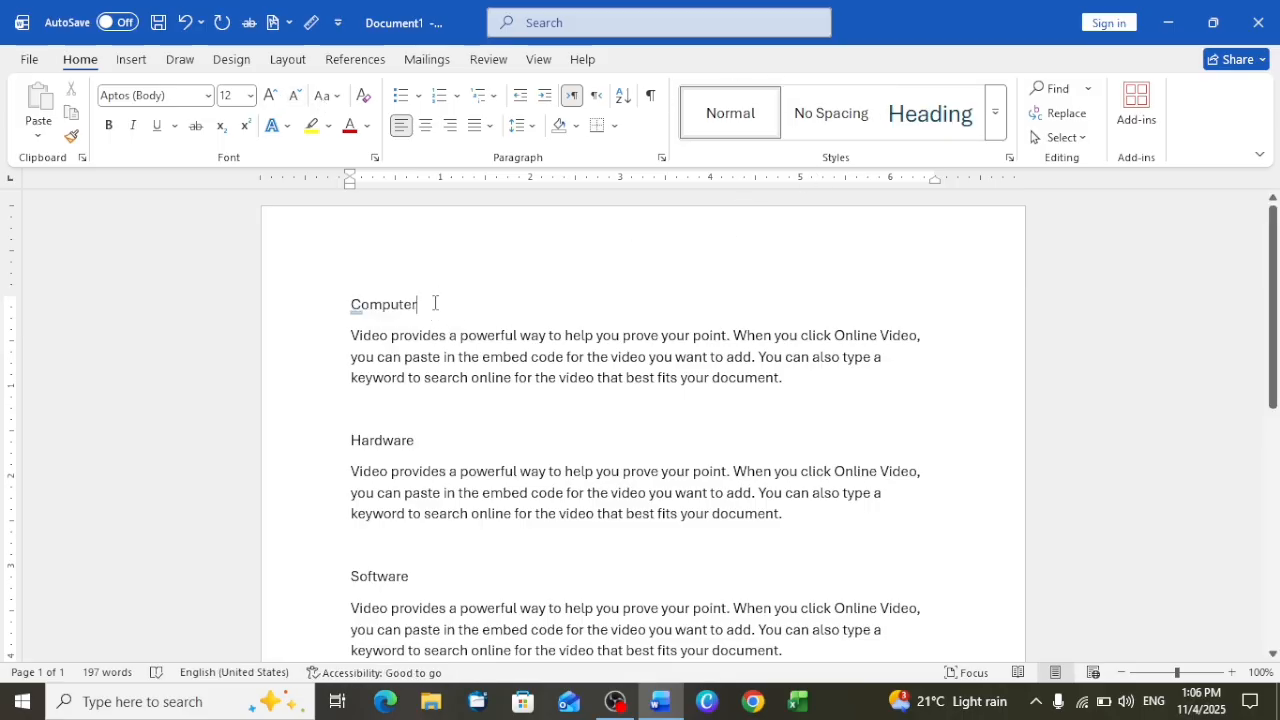
Apply the Heading 1 style to the Computer line at the start of the document
left_click_drag(422, 303, 340, 294)
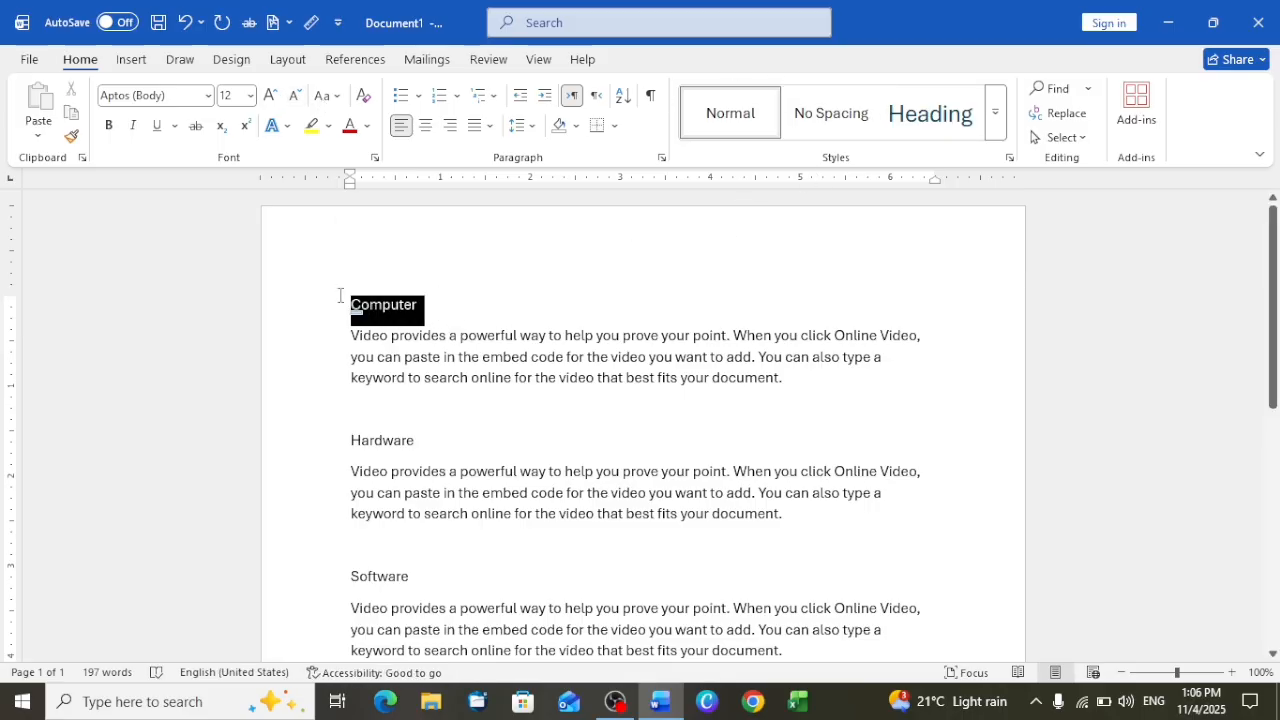
left_click(928, 117)
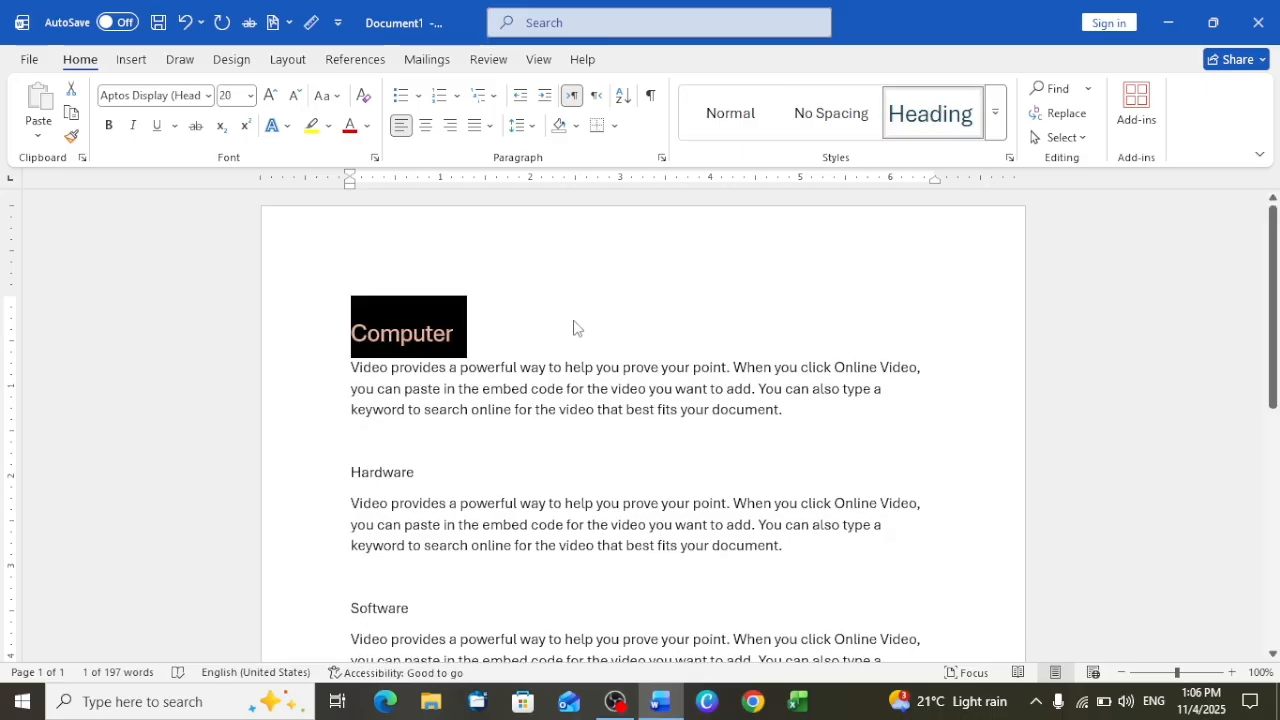
left_click(474, 340)
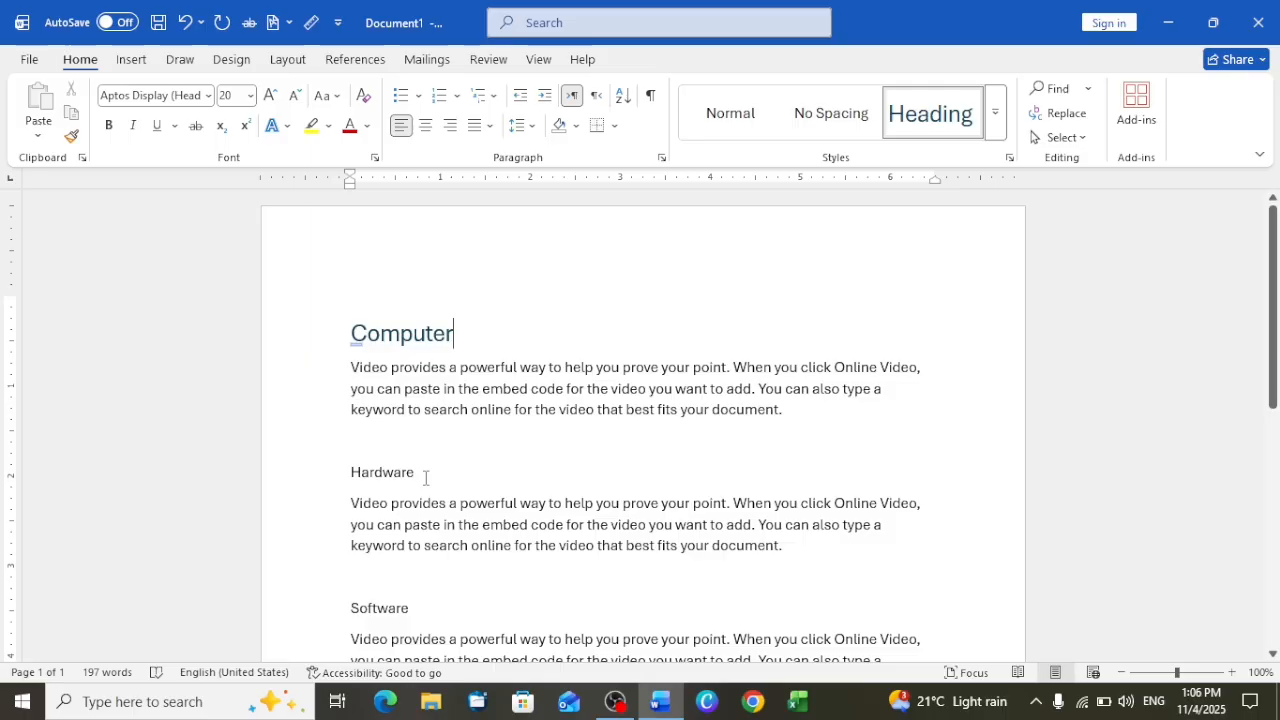
Apply the Heading 2 style to the Hardware line
left_click_drag(425, 478, 343, 470)
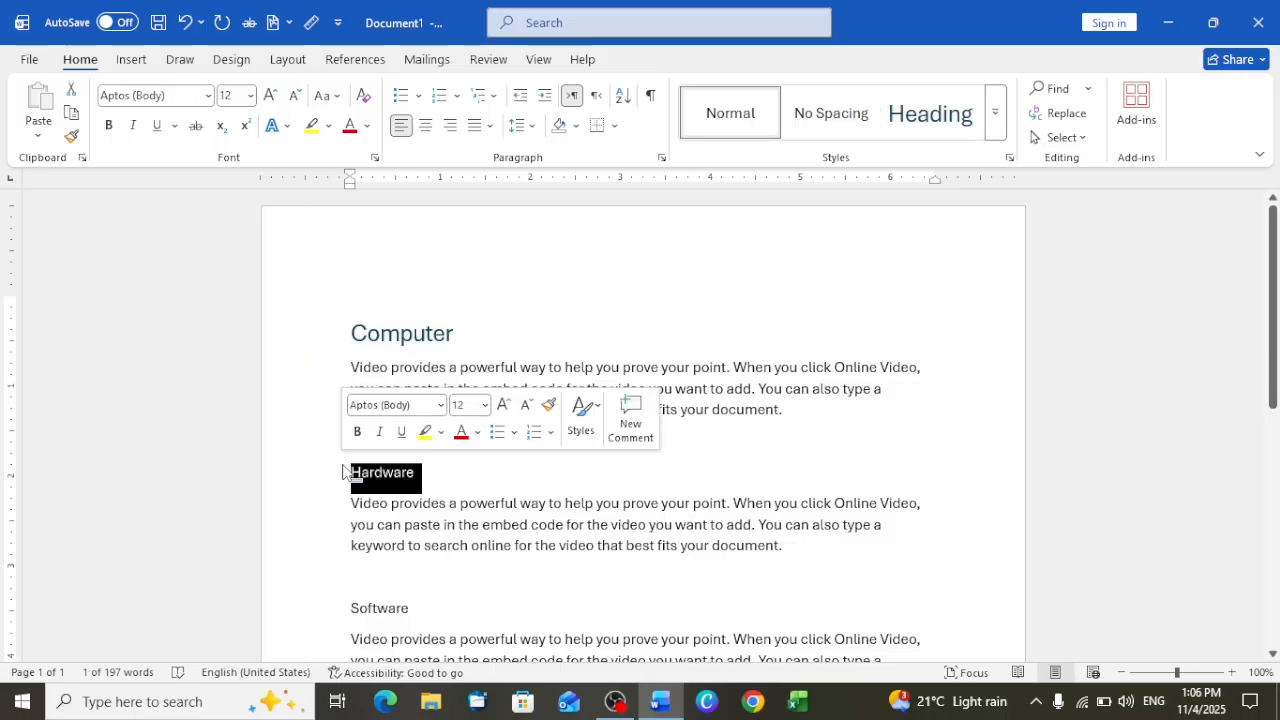
left_click(996, 124)
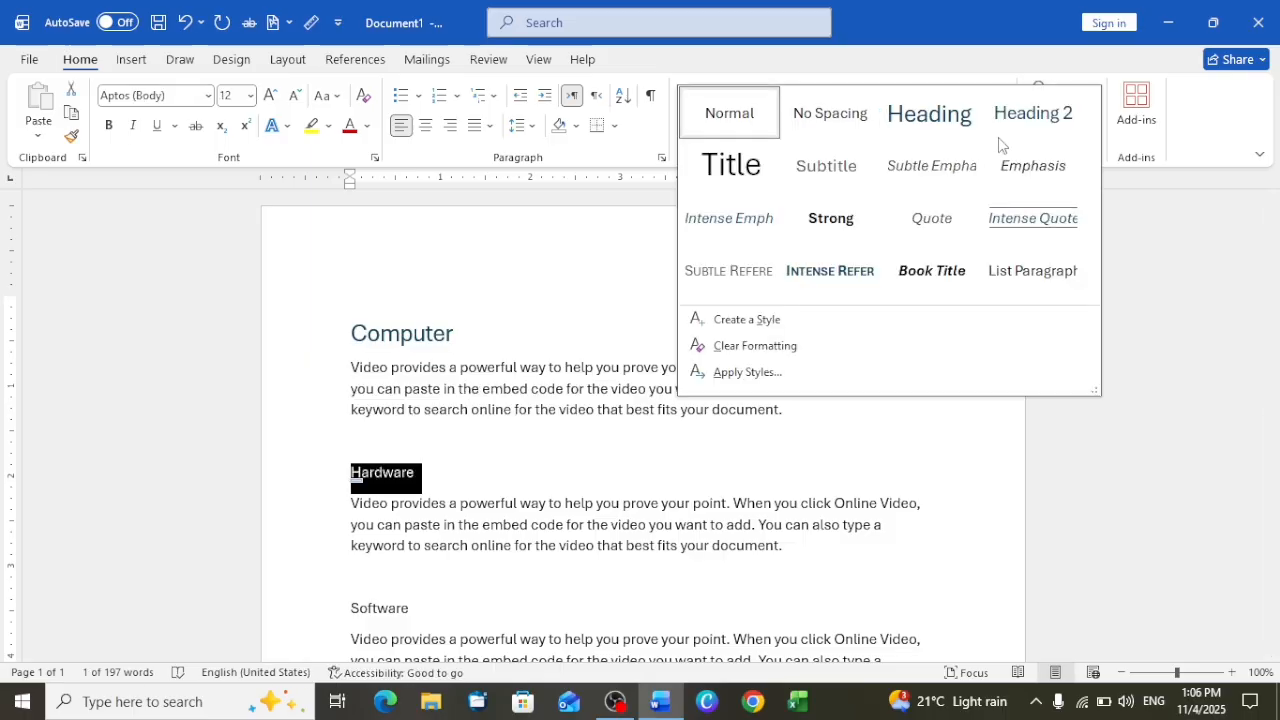
left_click(1028, 133)
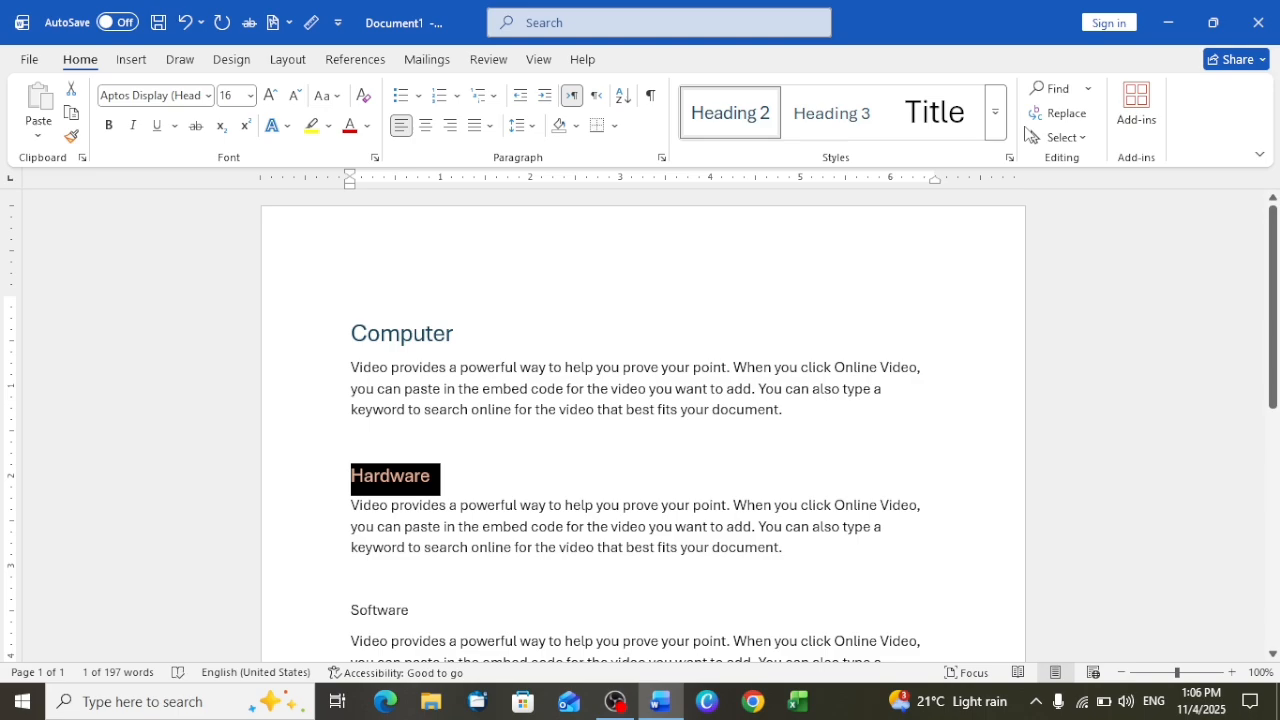
left_click(829, 115)
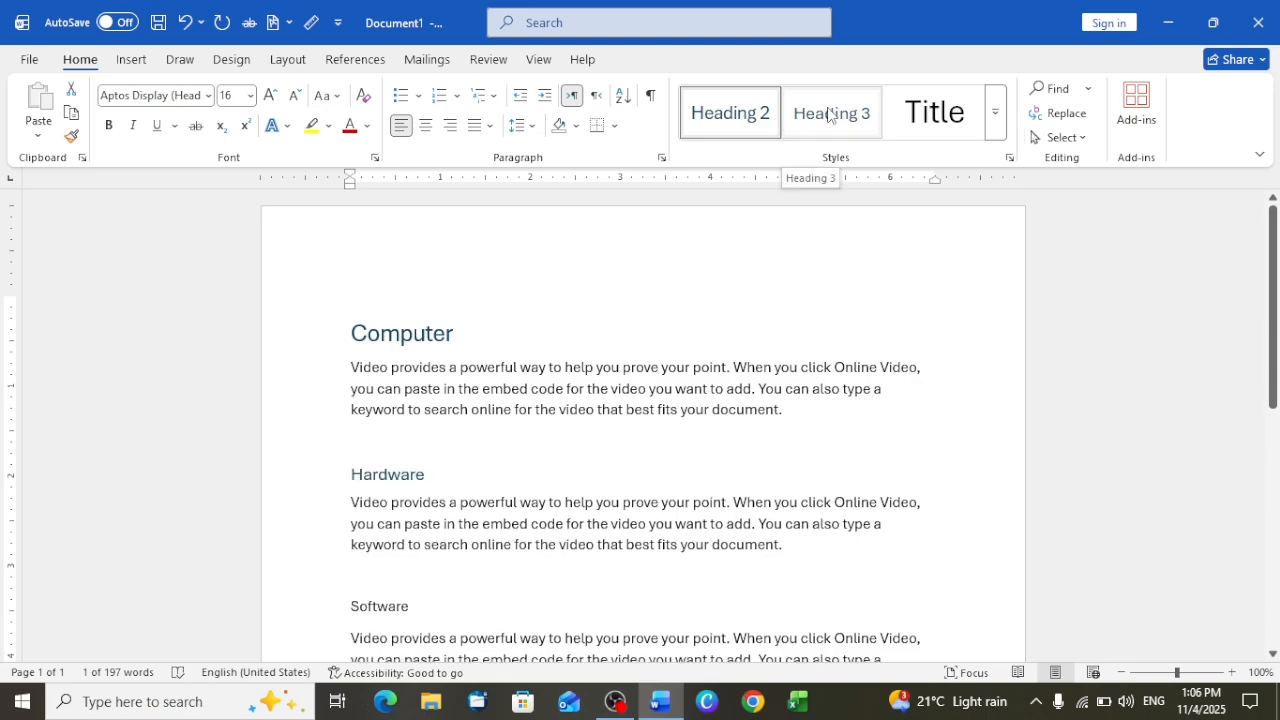
key("ctrl+z")
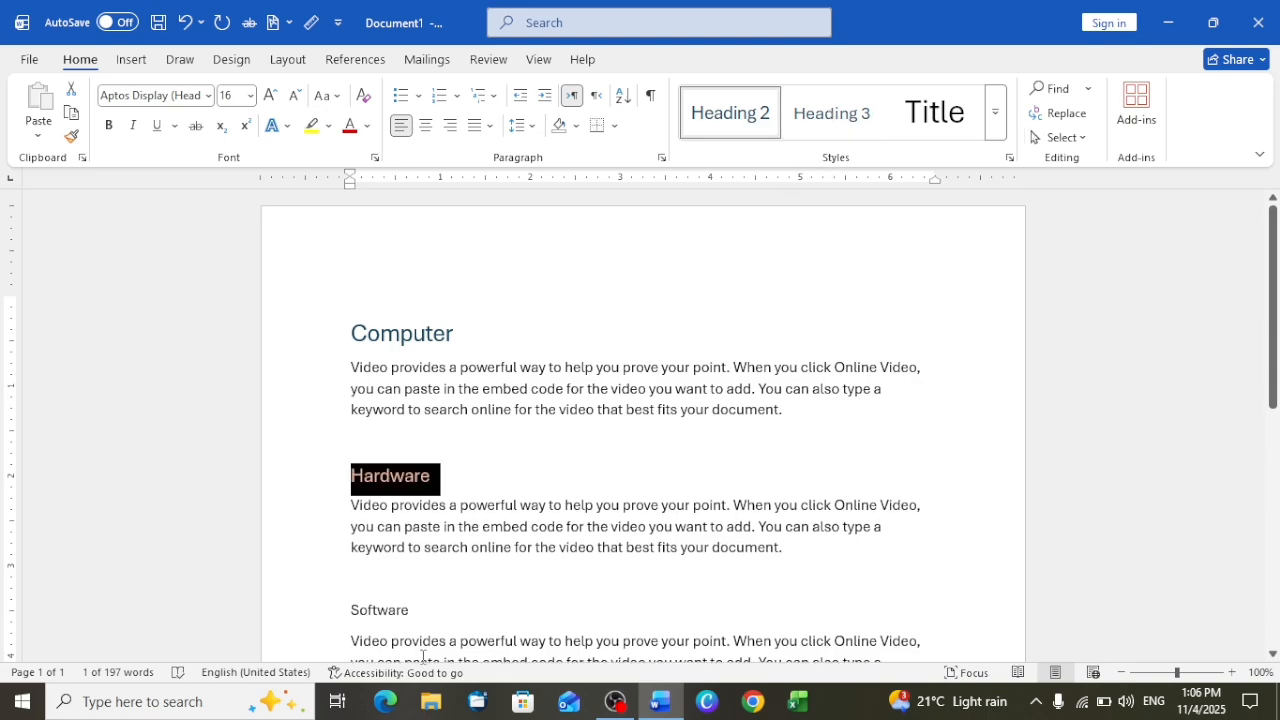
Apply the Heading 3 style to the Software line and the Heading 4 style to the Mouse line
left_click_drag(416, 613, 349, 613)
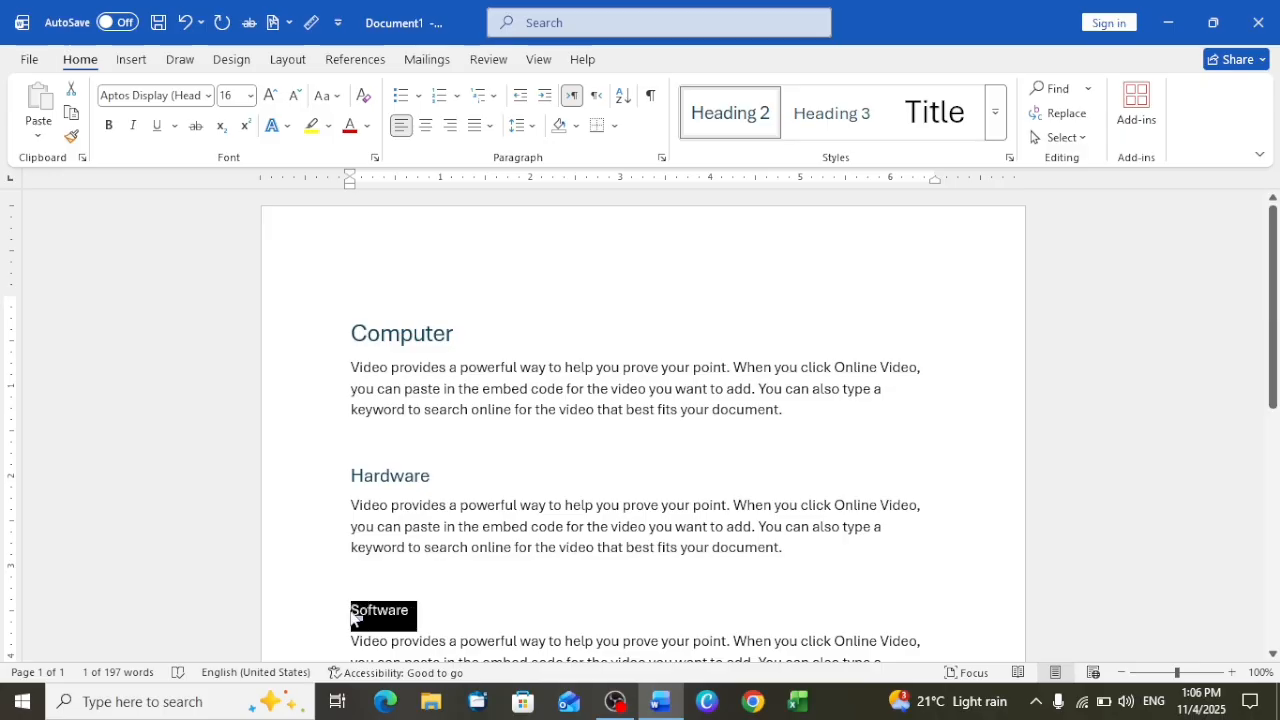
left_click(827, 130)
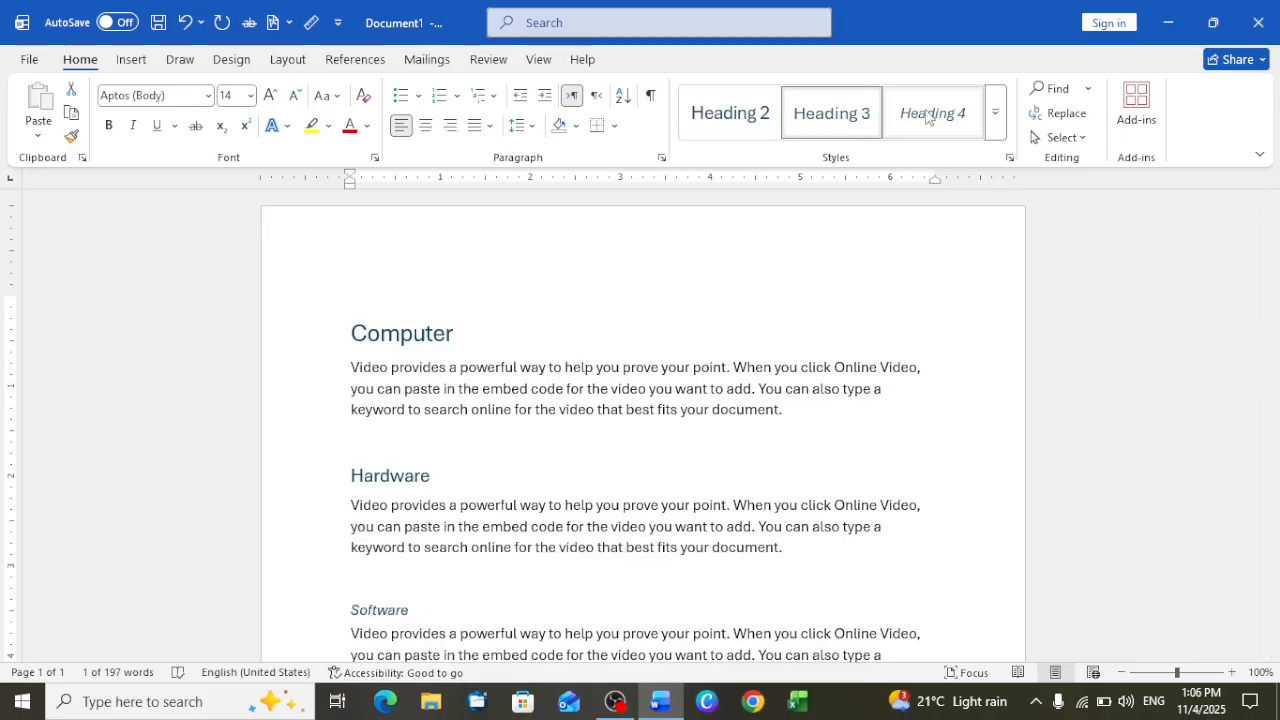
scroll(620, 432, "down", 5)
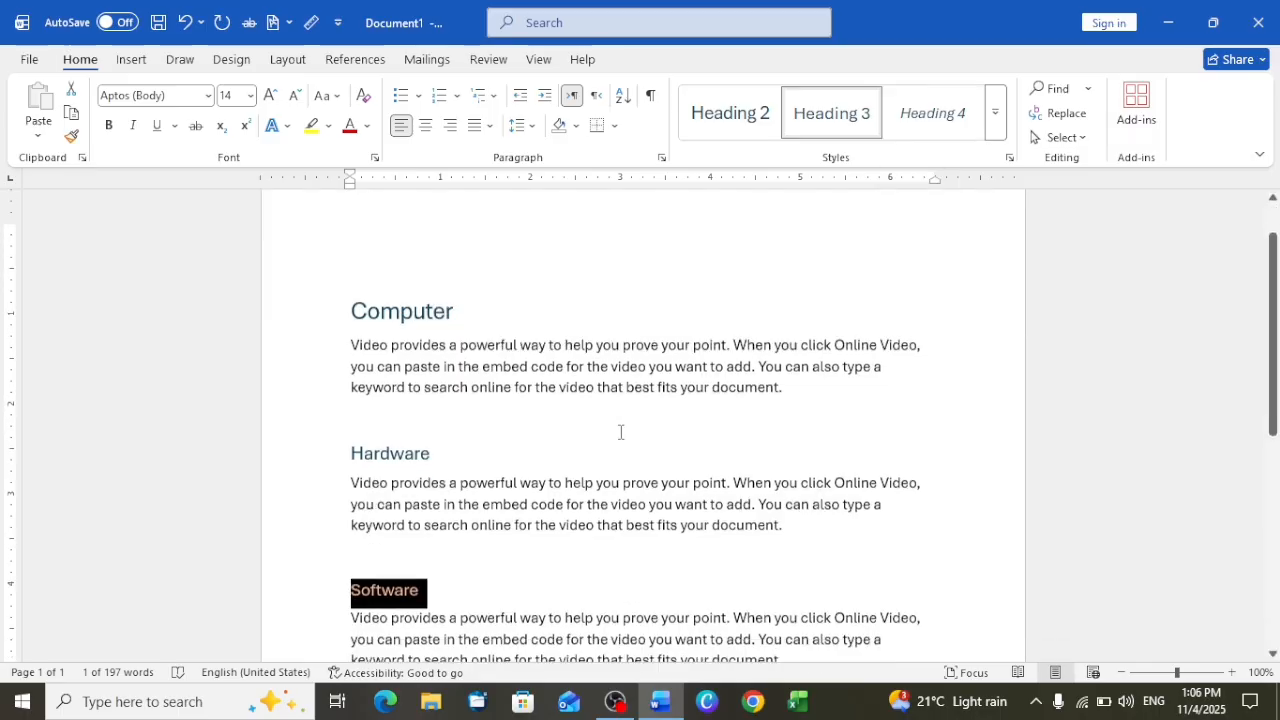
scroll(620, 432, "down", 1)
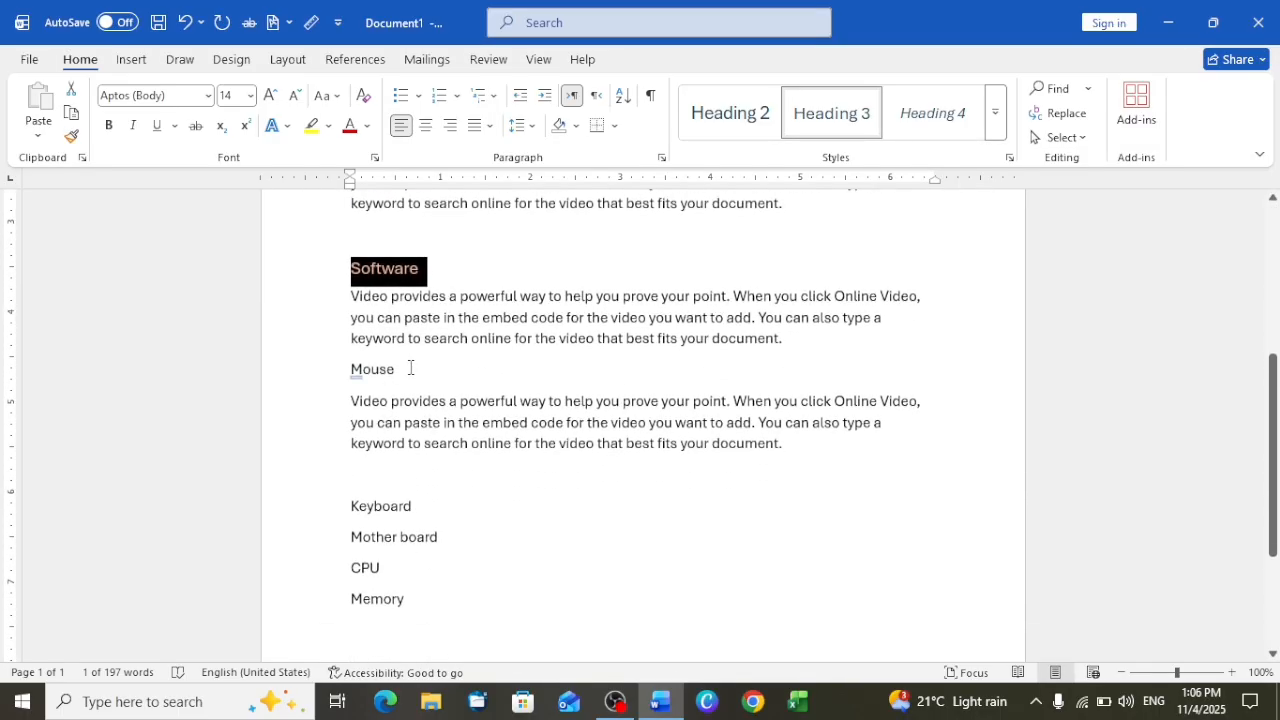
left_click_drag(411, 368, 334, 368)
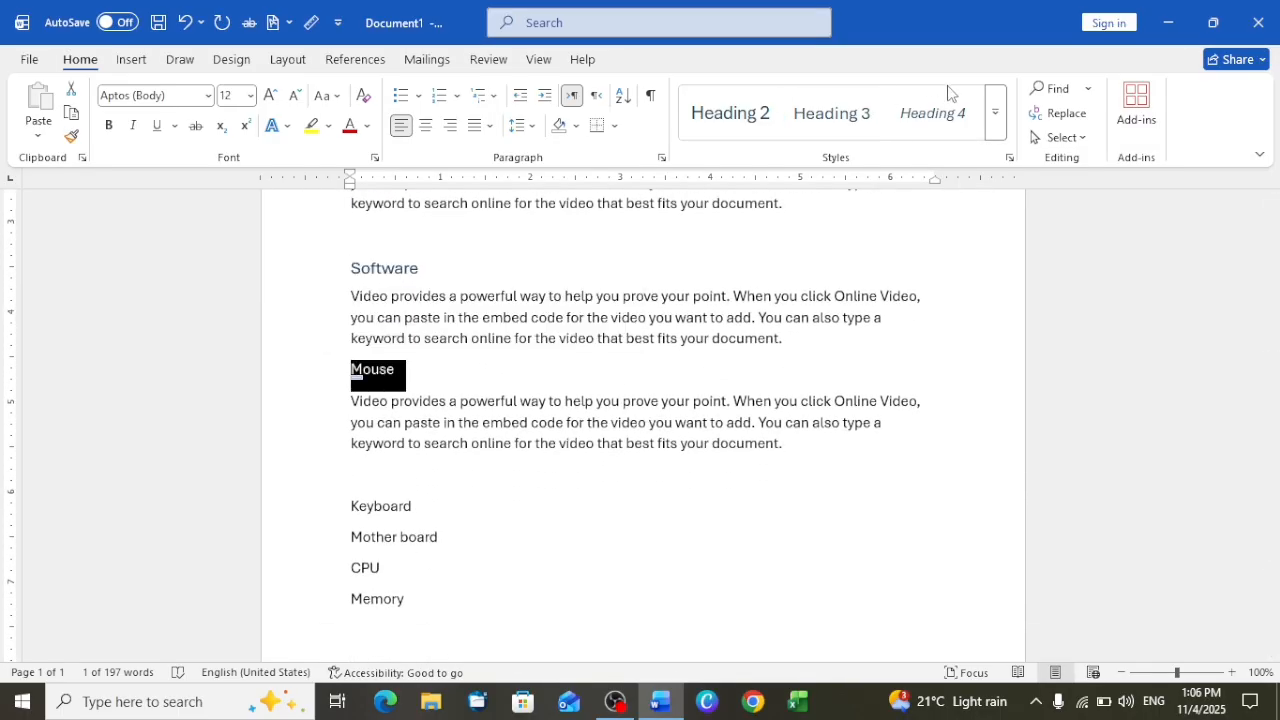
left_click(938, 114)
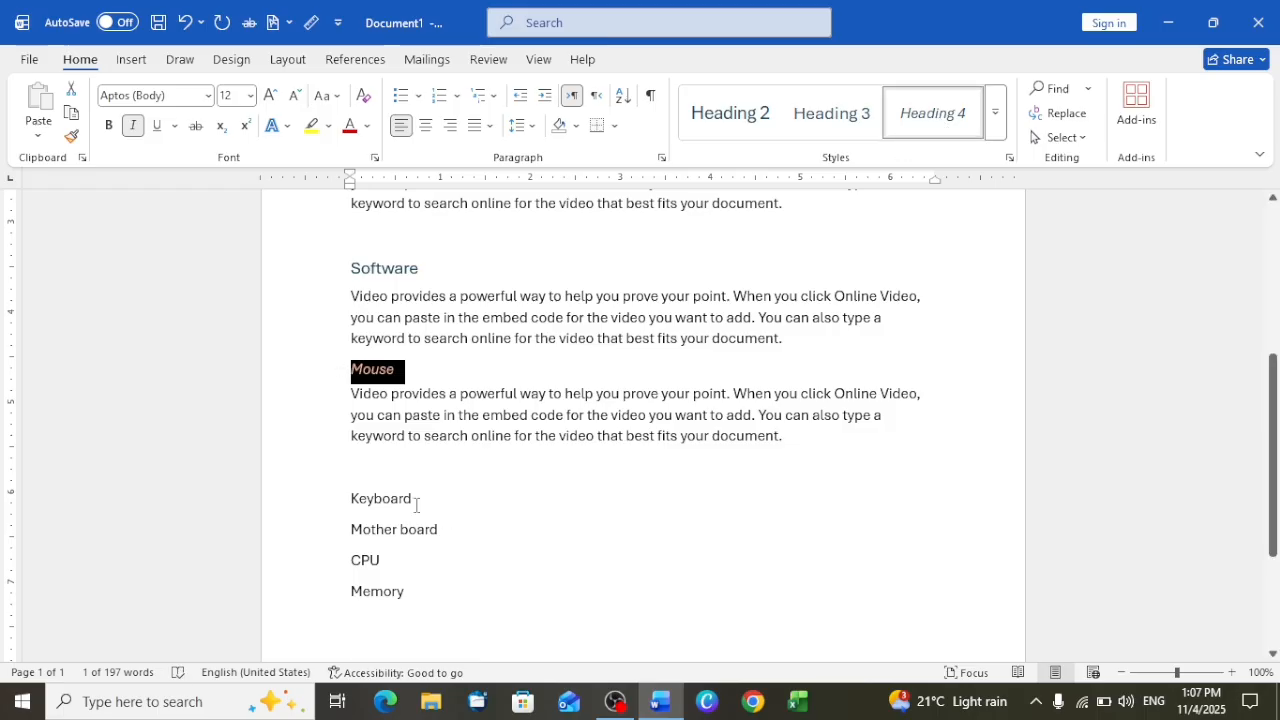
Apply the Heading 5 style to the Keyboard line and the Heading 6 style to the Mother board line
left_click_drag(416, 504, 343, 505)
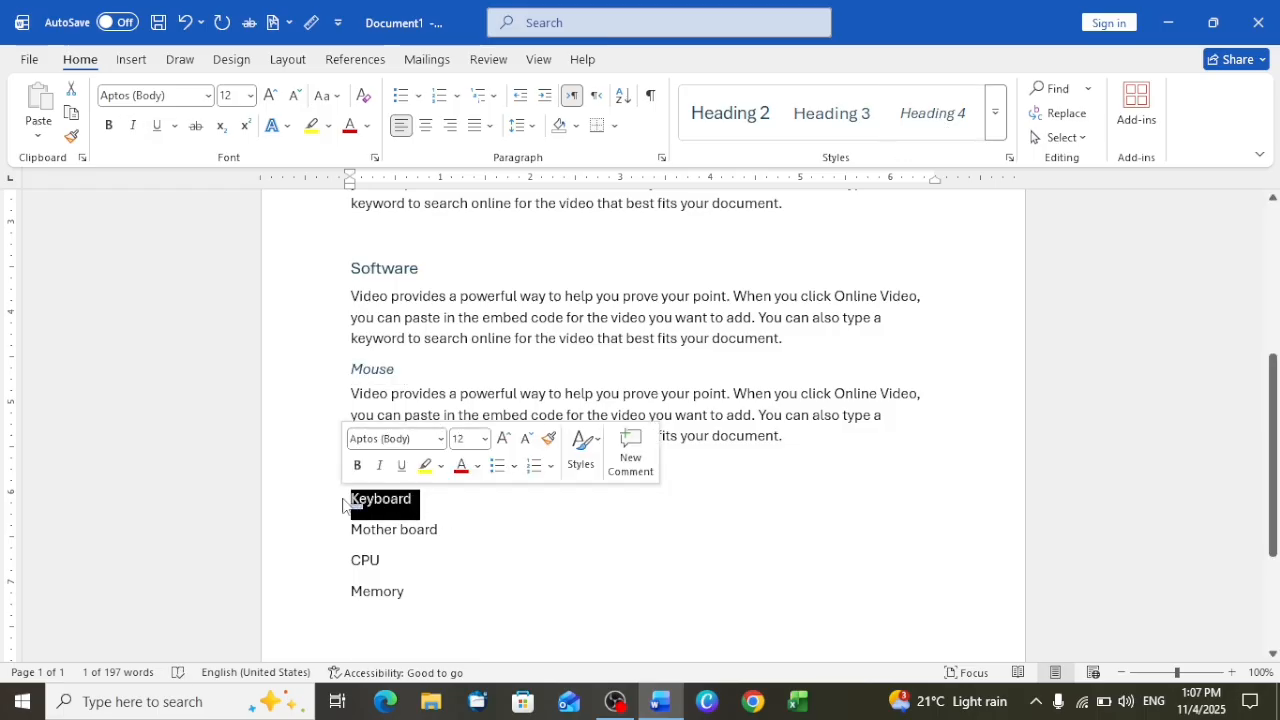
left_click(995, 112)
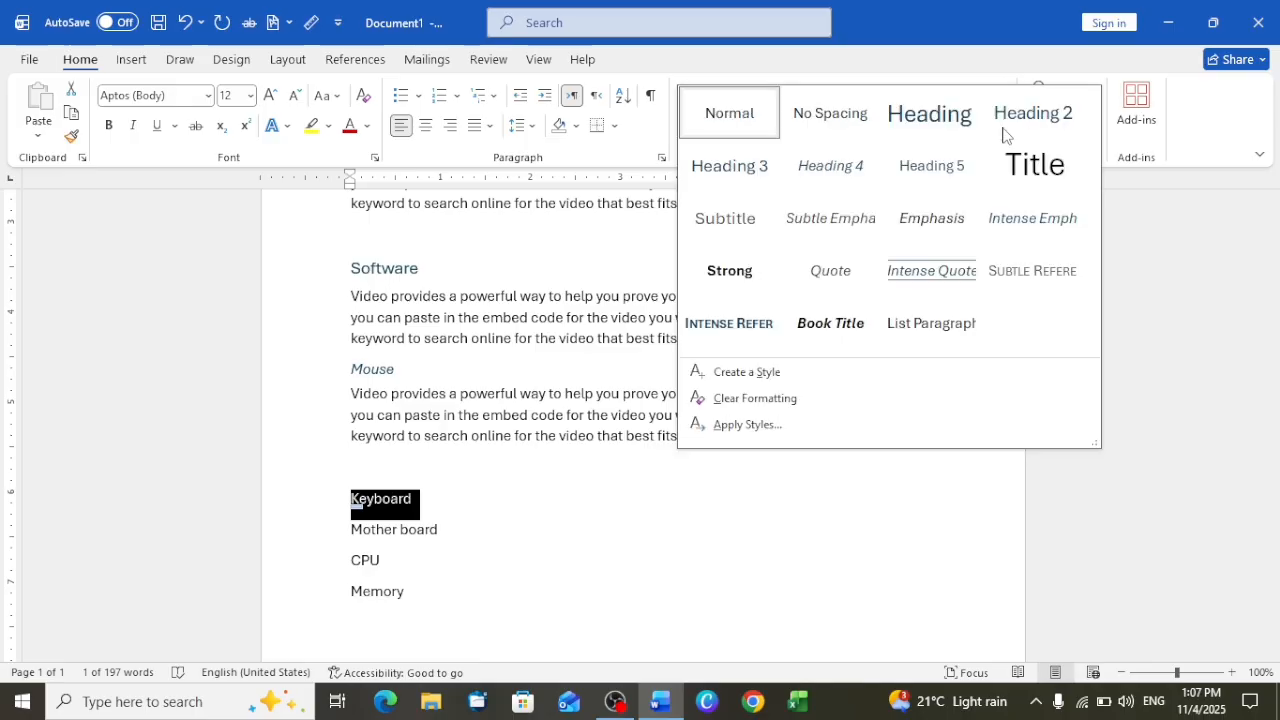
left_click(945, 168)
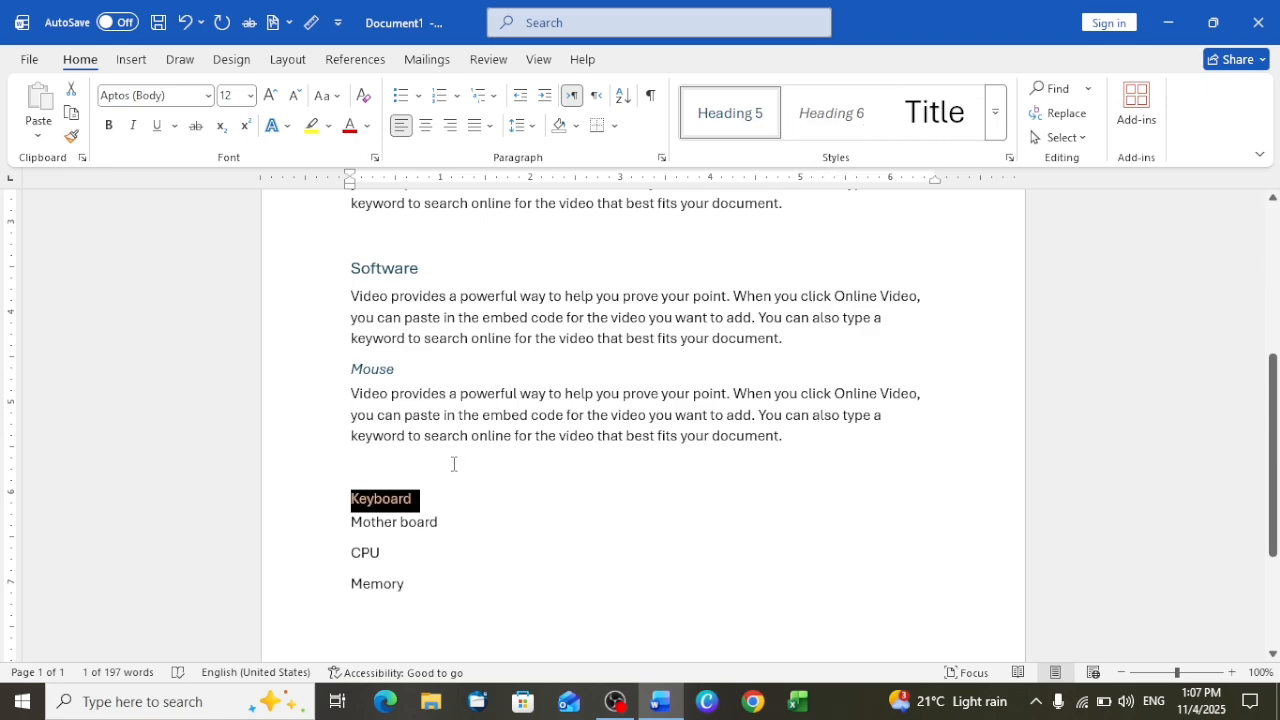
left_click_drag(454, 520, 350, 524)
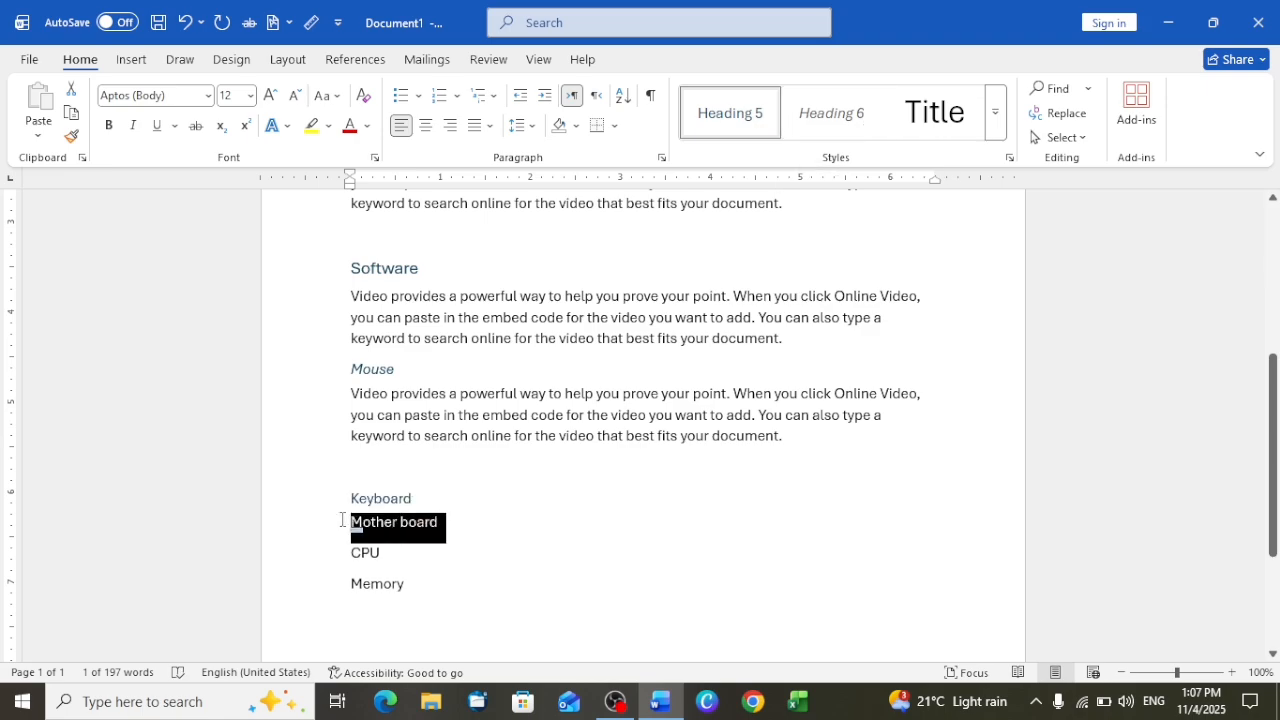
left_click(829, 128)
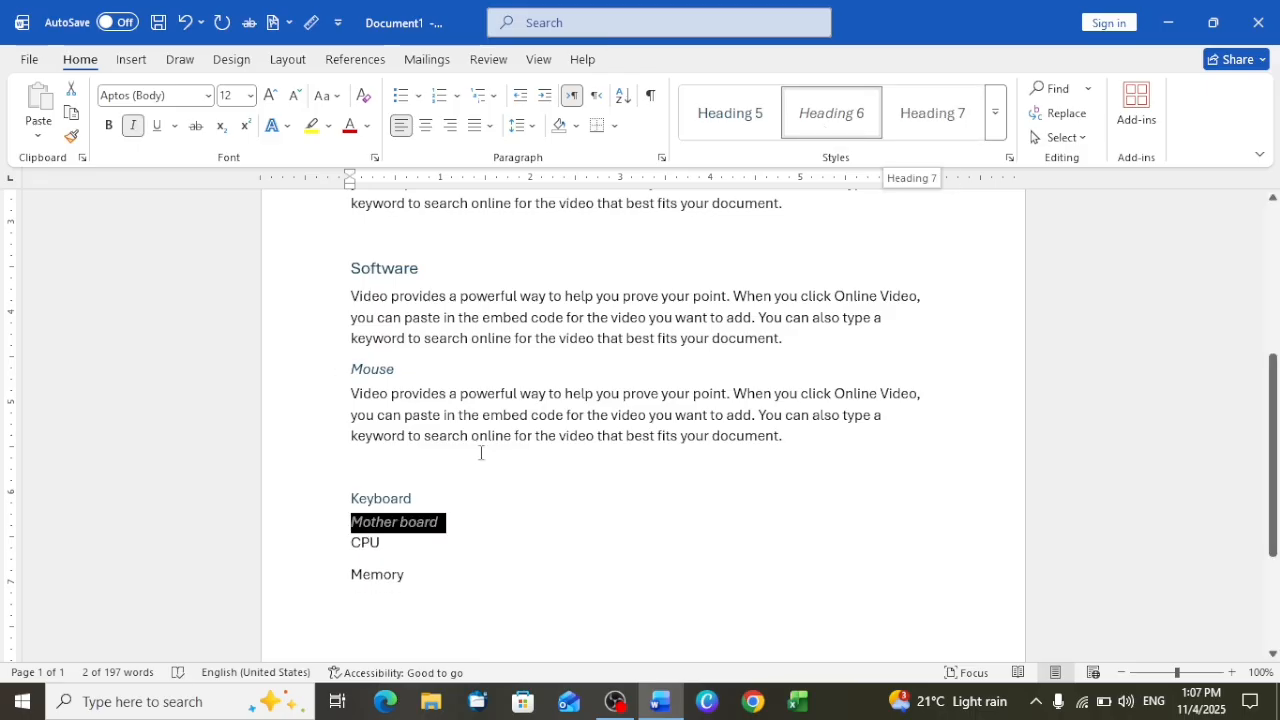
Apply the Heading 7 style to the CPU line and the Heading 8 style to the Memory line
left_click(392, 543)
left_click(338, 543)
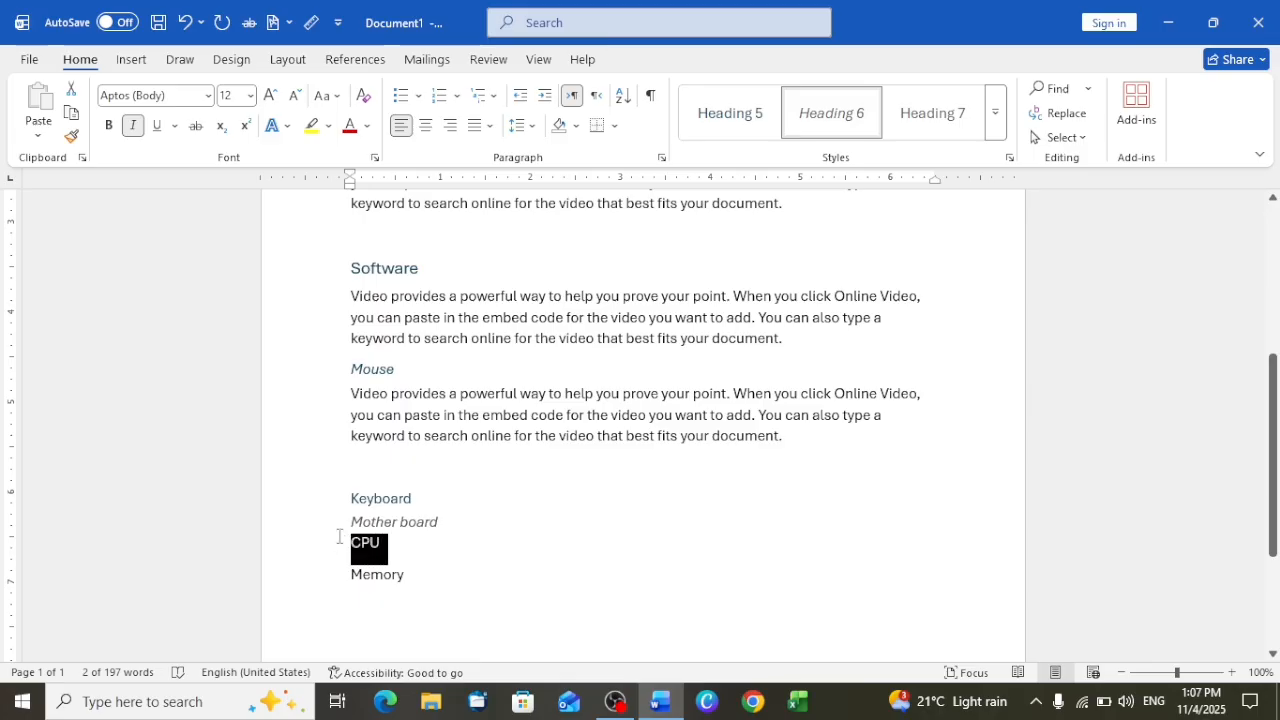
left_click(947, 118)
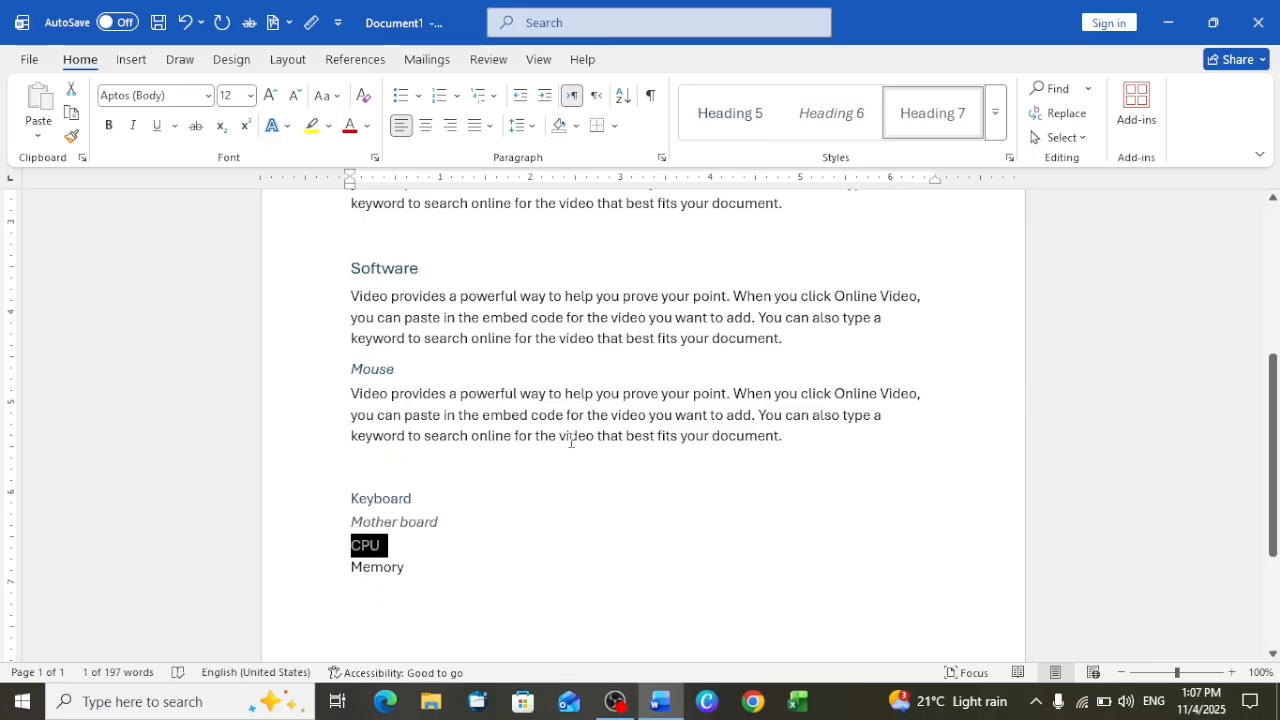
left_click(407, 570)
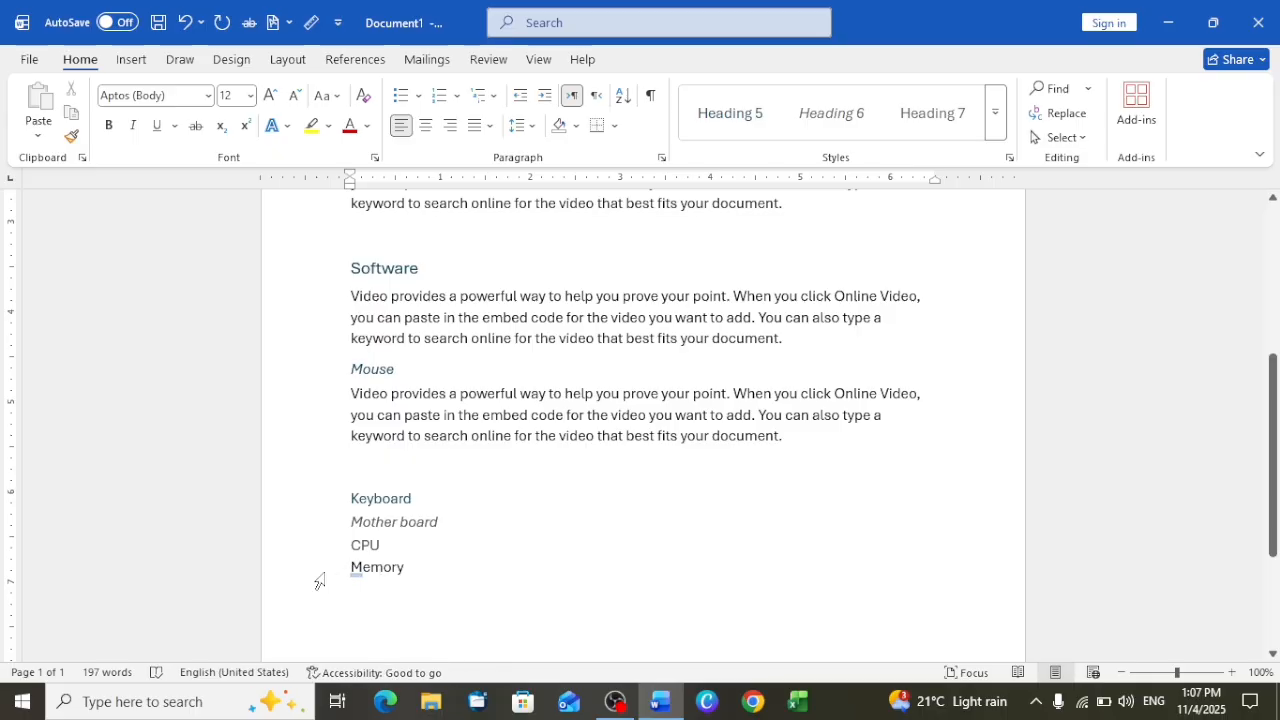
left_click_drag(407, 570, 350, 568)
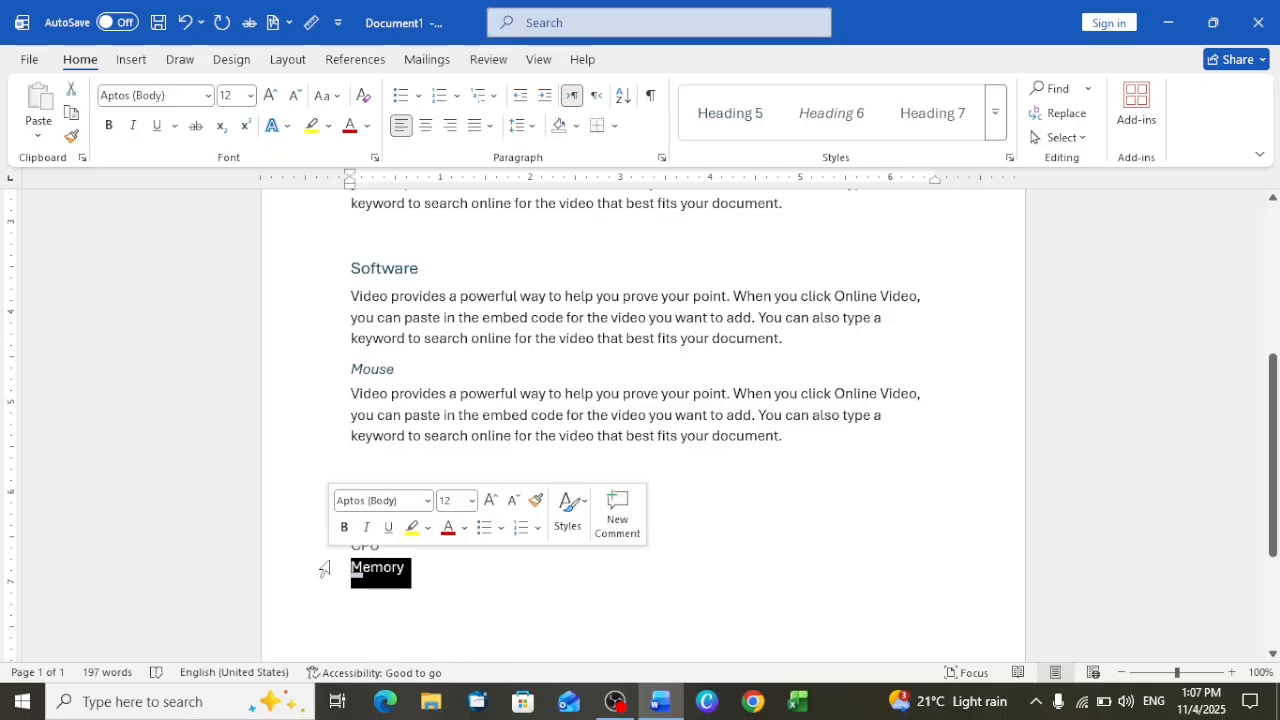
left_click(996, 128)
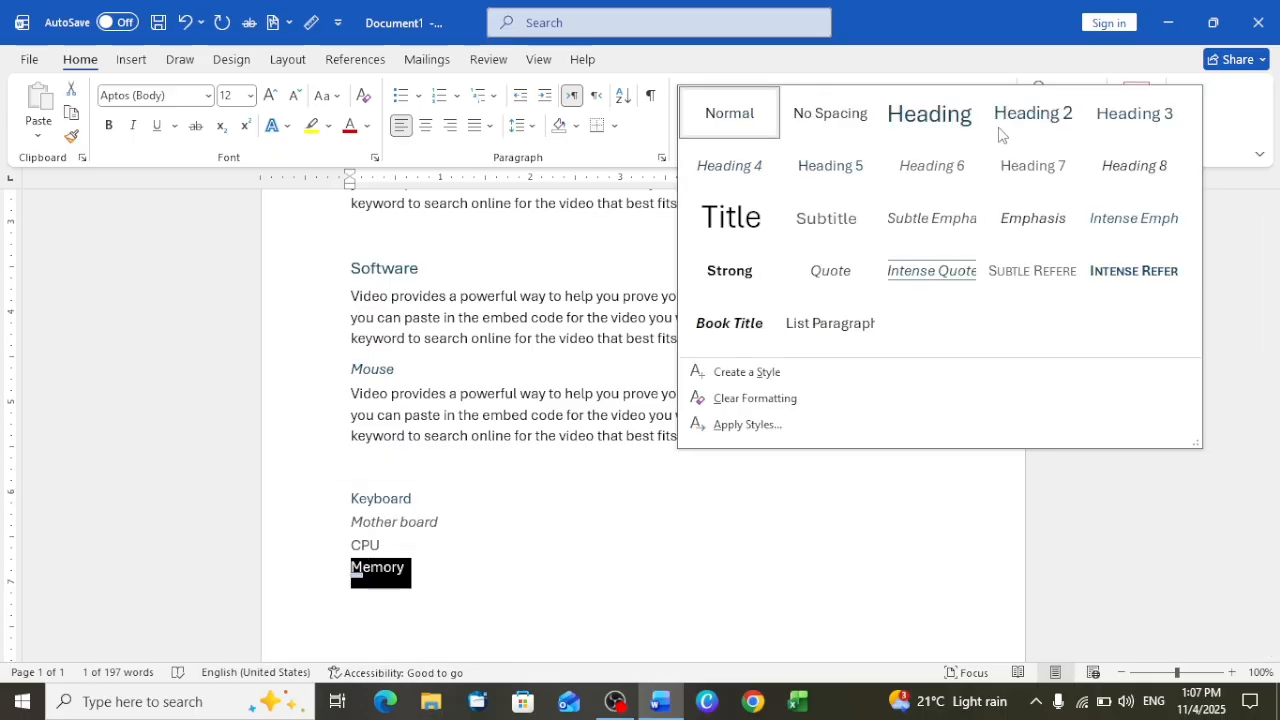
left_click(1157, 172)
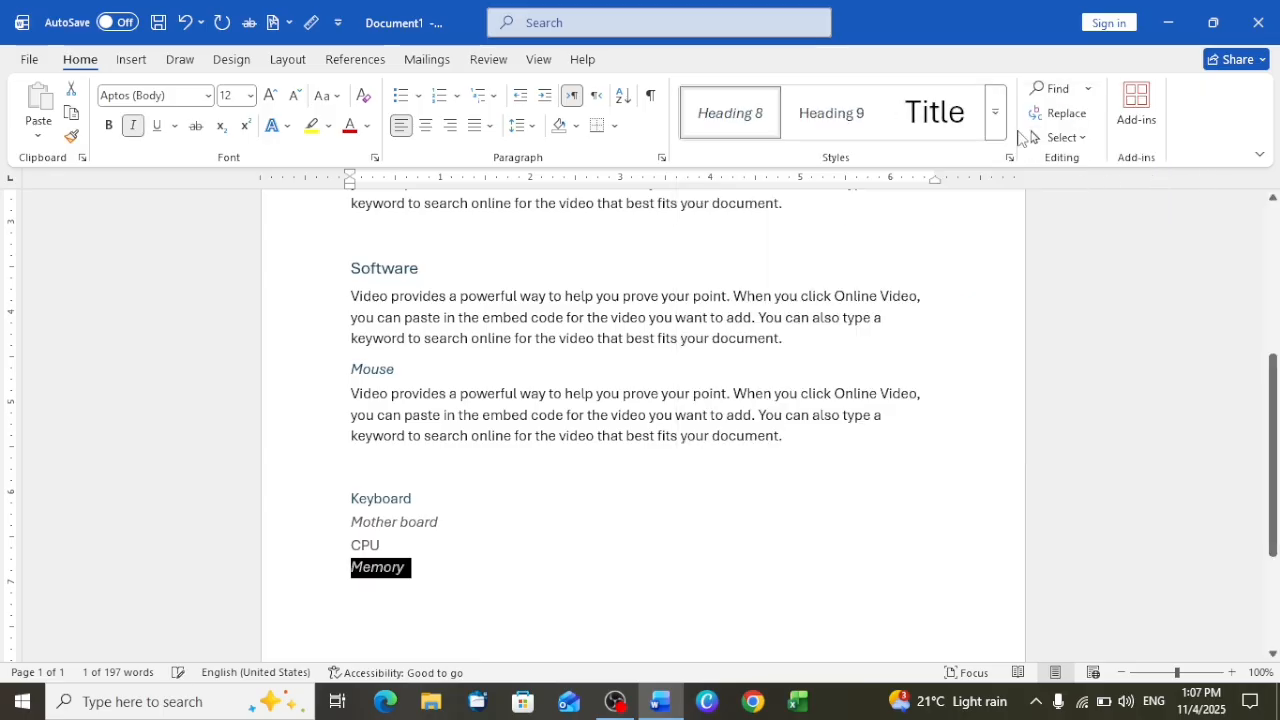
left_click(996, 128)
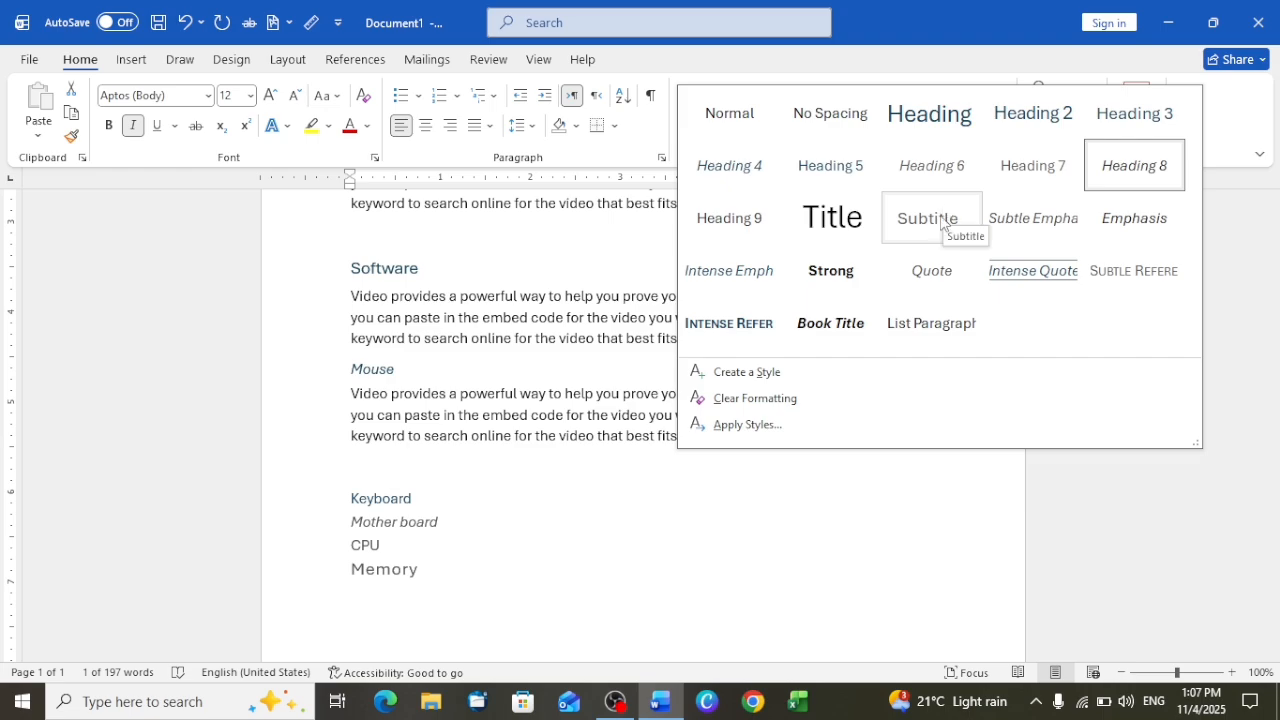
key("Escape")
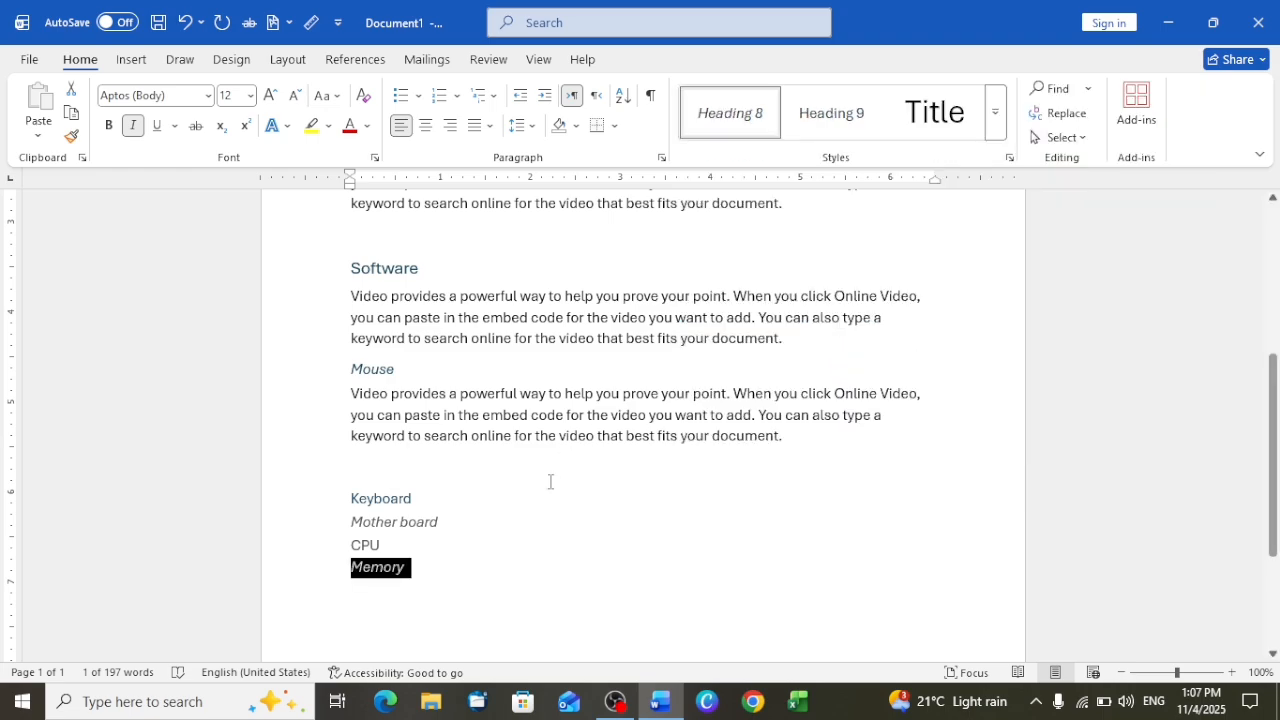
Collapse all the content under the Computer heading
scroll(551, 480, "up", 5)
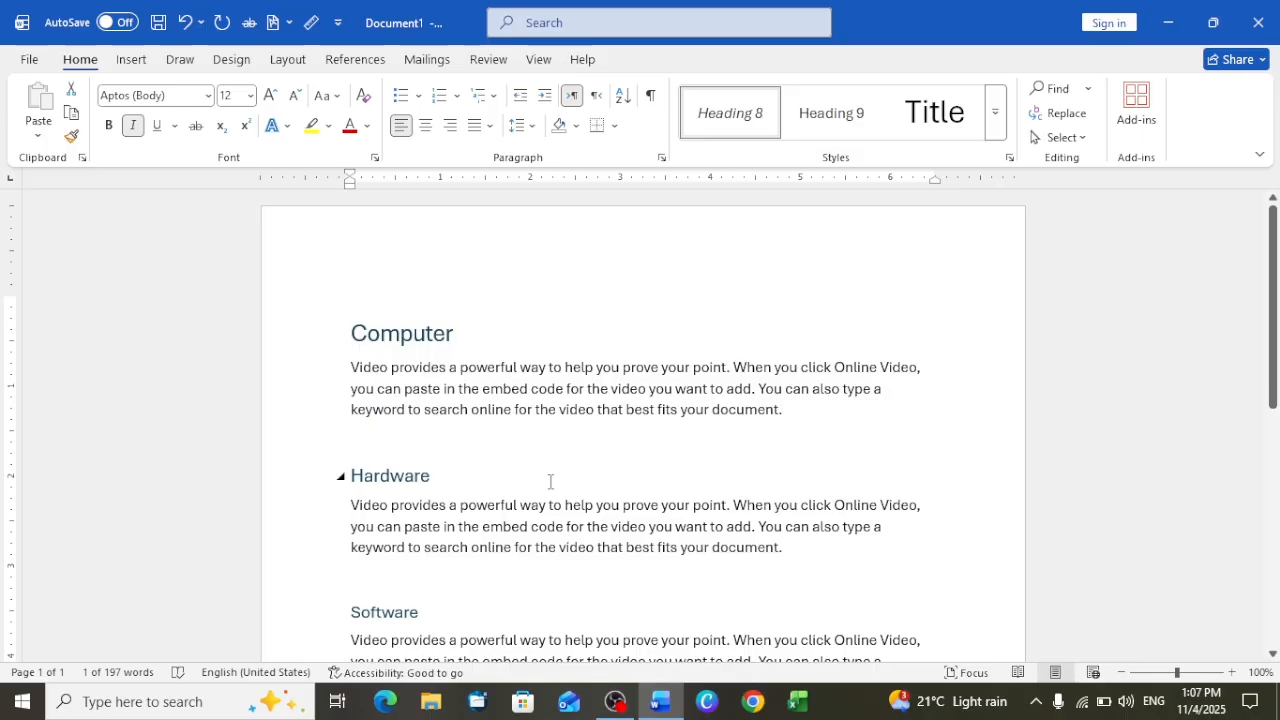
left_click(342, 338)
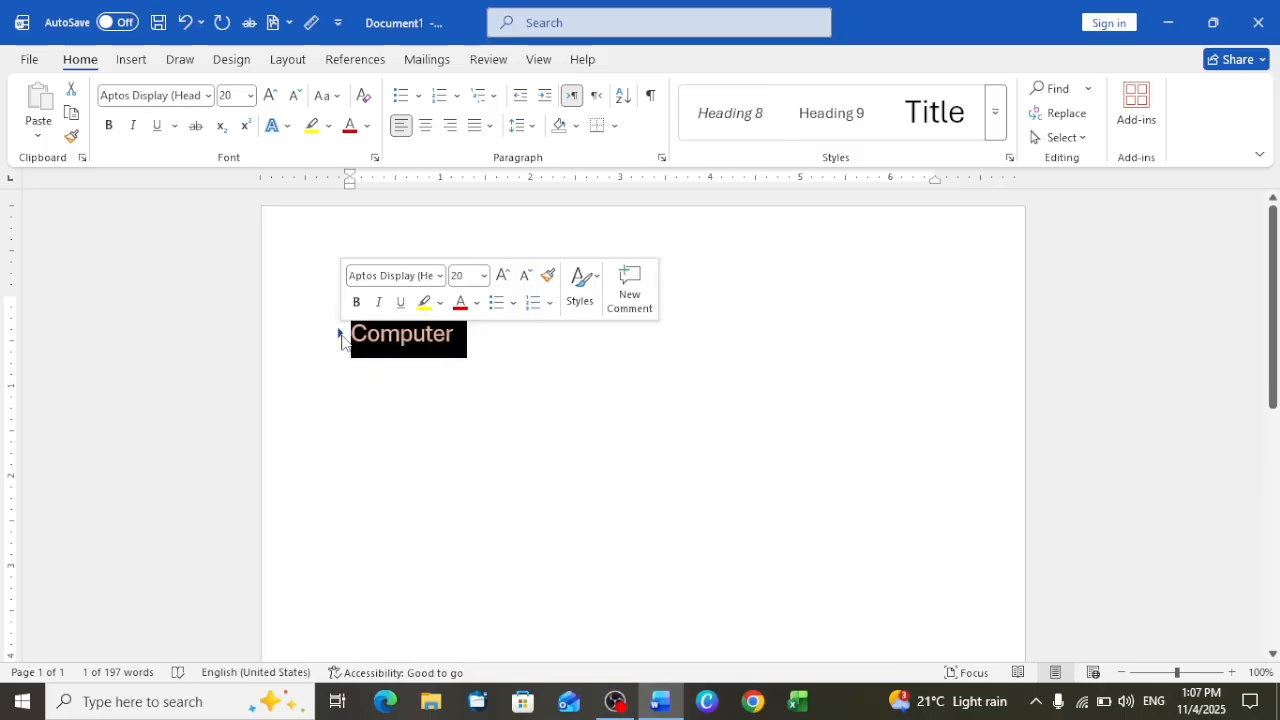
scroll(511, 494, "down", 10)
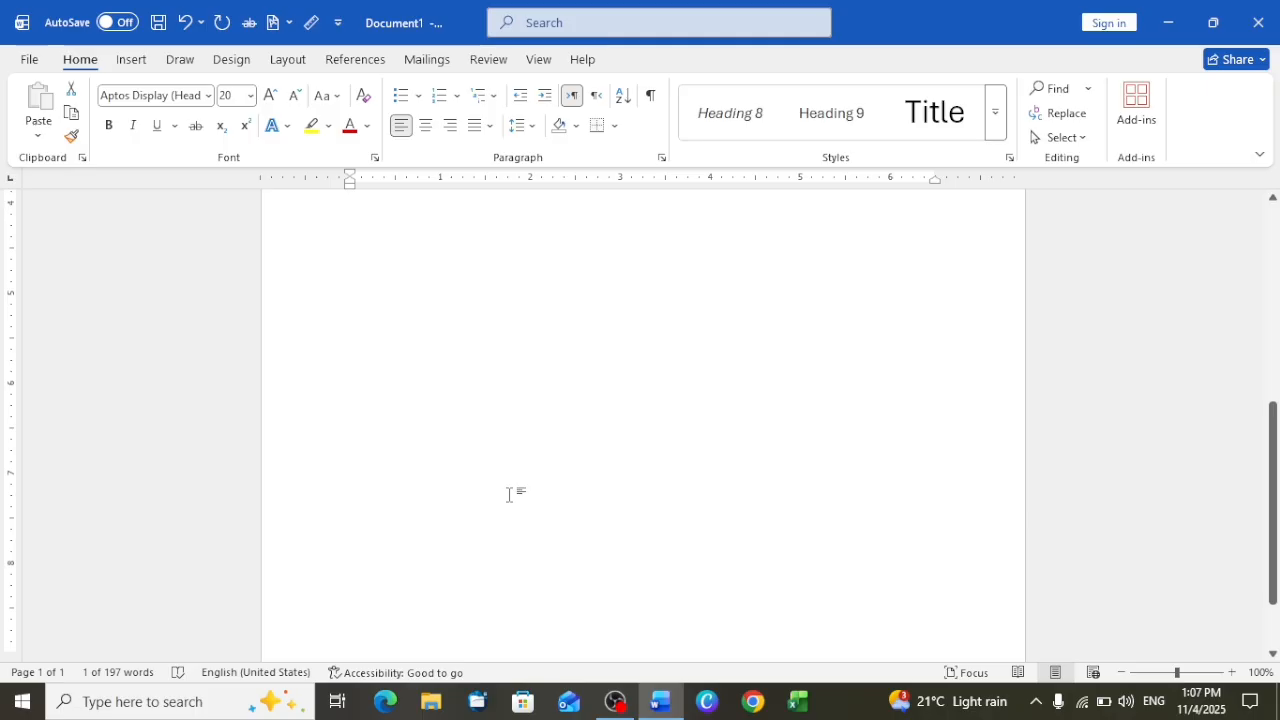
scroll(509, 494, "up", 10)
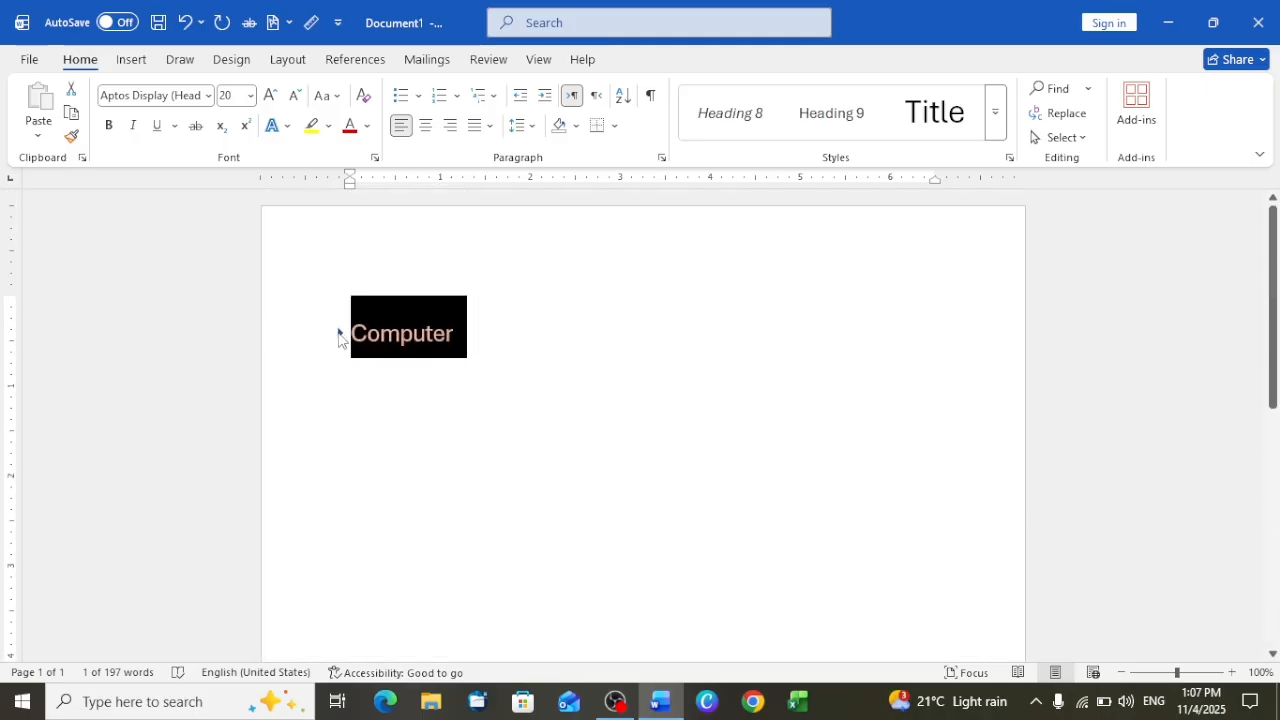
Expand the Computer heading, collapse the content under the Hardware heading, and expand Hardware again
left_click(340, 334)
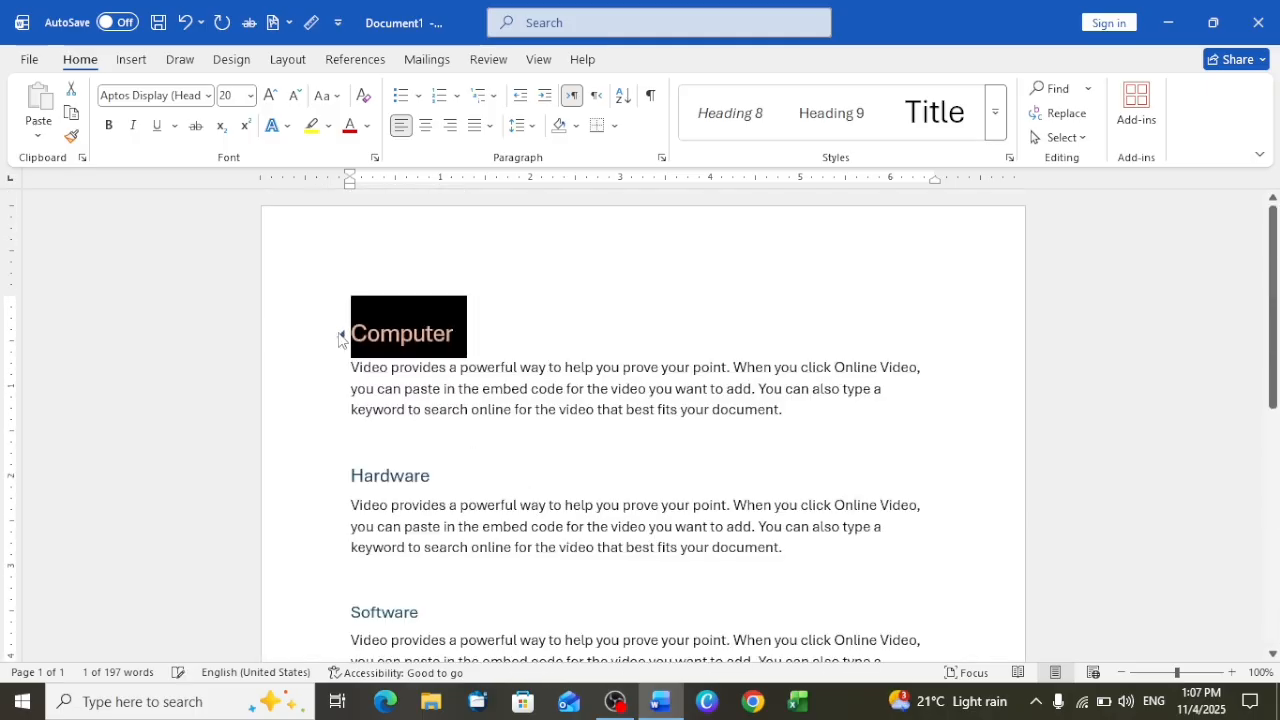
left_click(341, 478)
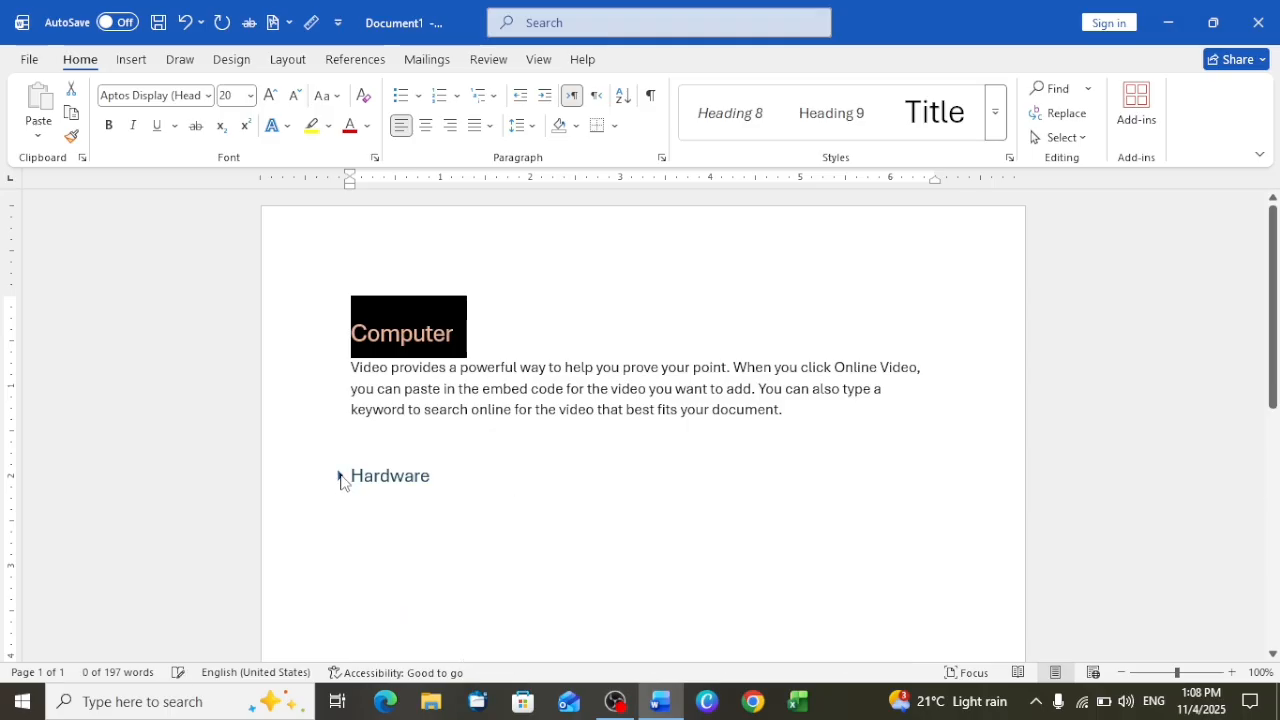
scroll(340, 476, "down", 3)
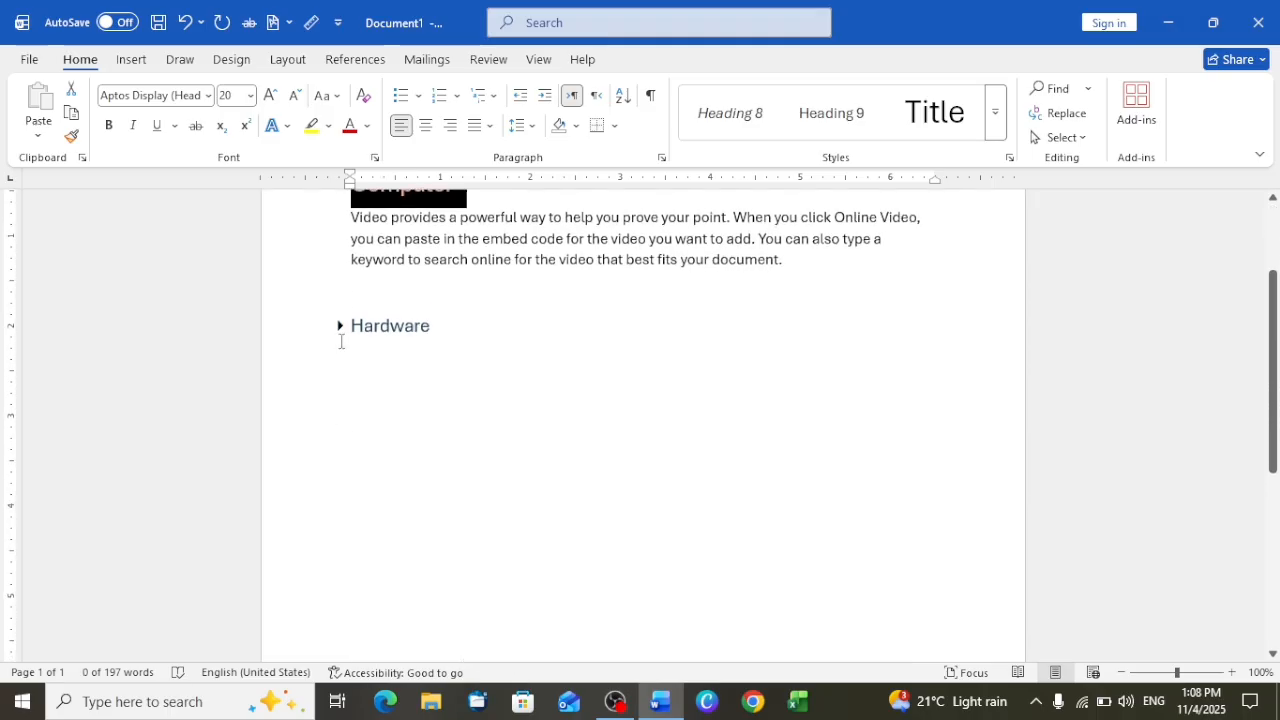
left_click(339, 327)
scroll(332, 340, "down", 2)
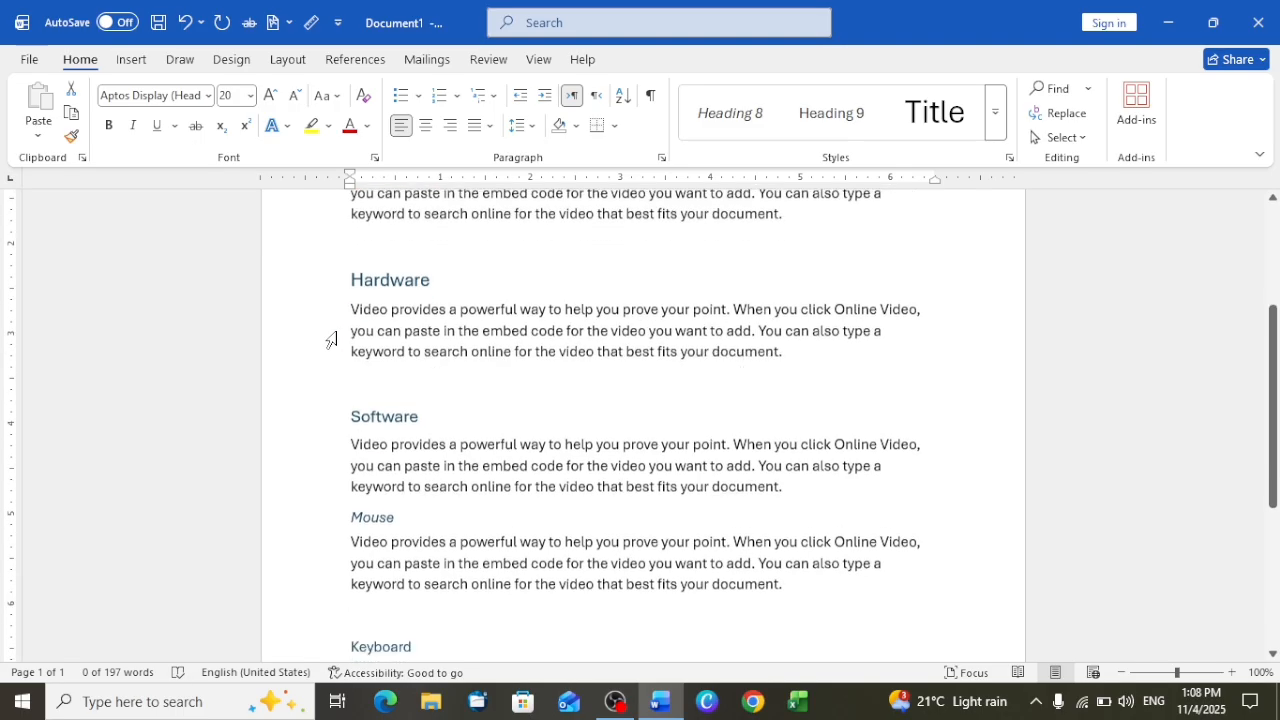
scroll(330, 339, "down", 2)
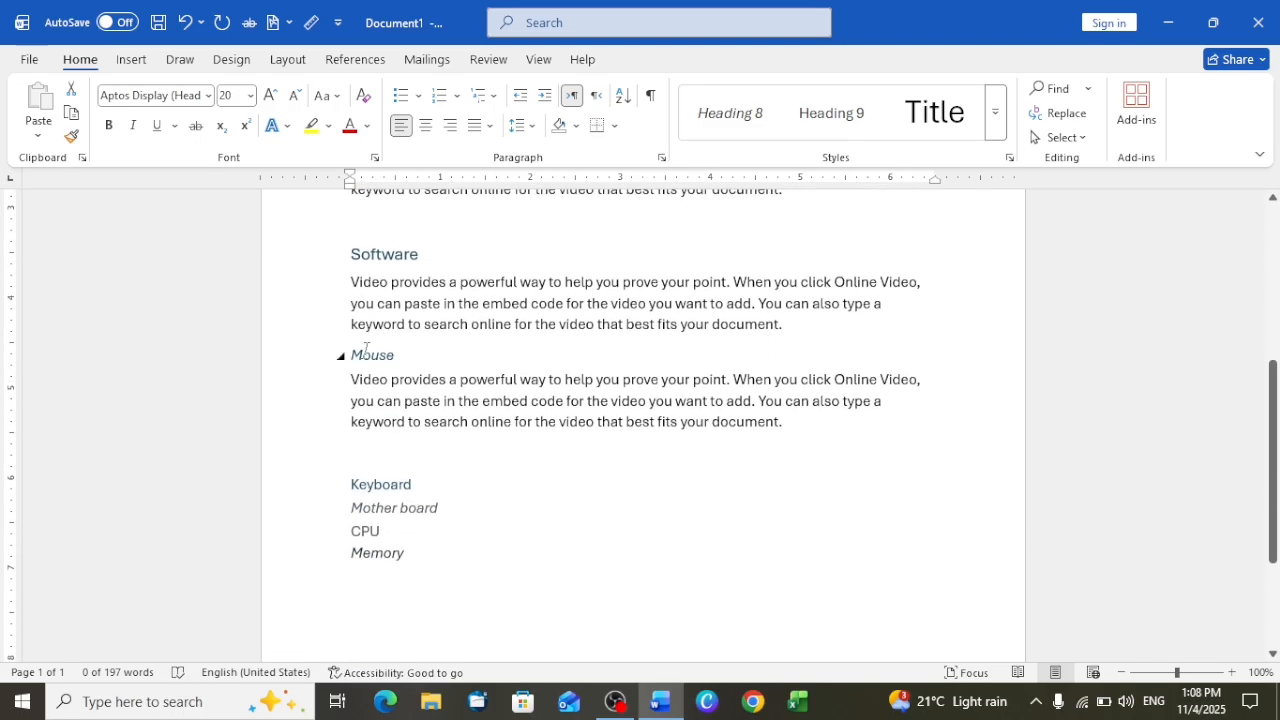
Collapse the Keyboard, Mouse, Software, Hardware and Computer headings one by one, from the lowest level up
left_click(341, 486)
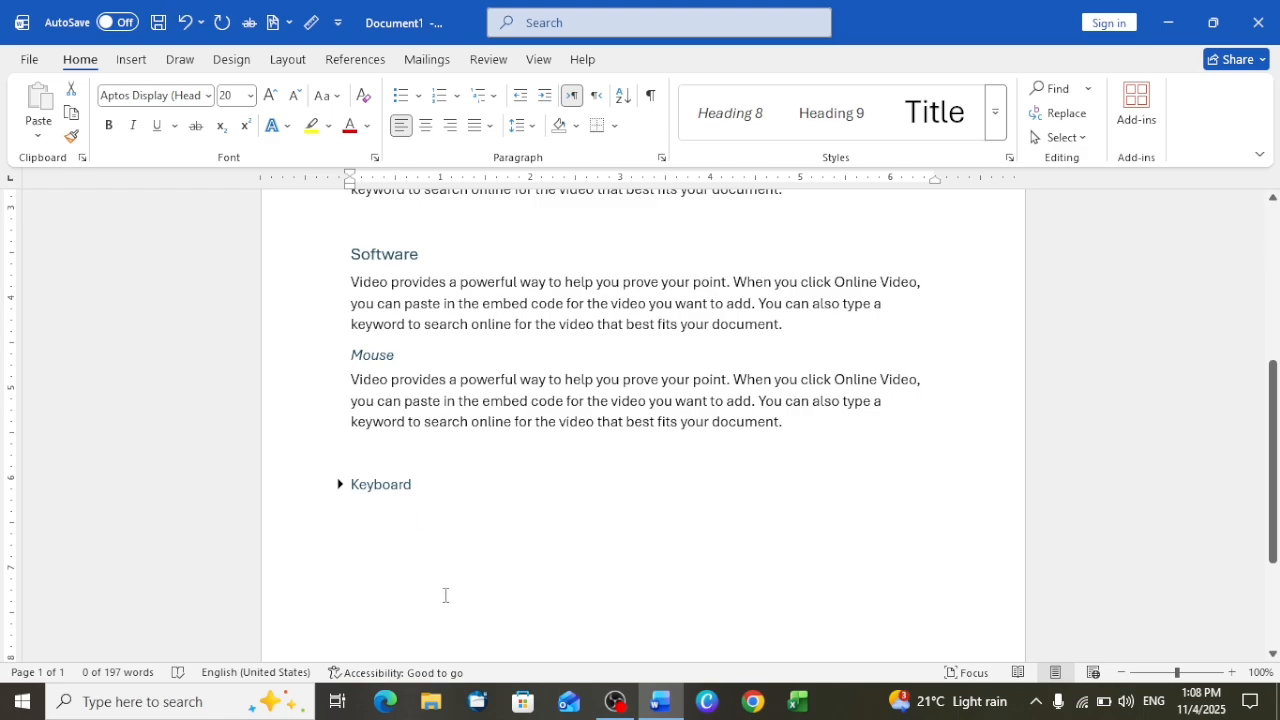
left_click(341, 355)
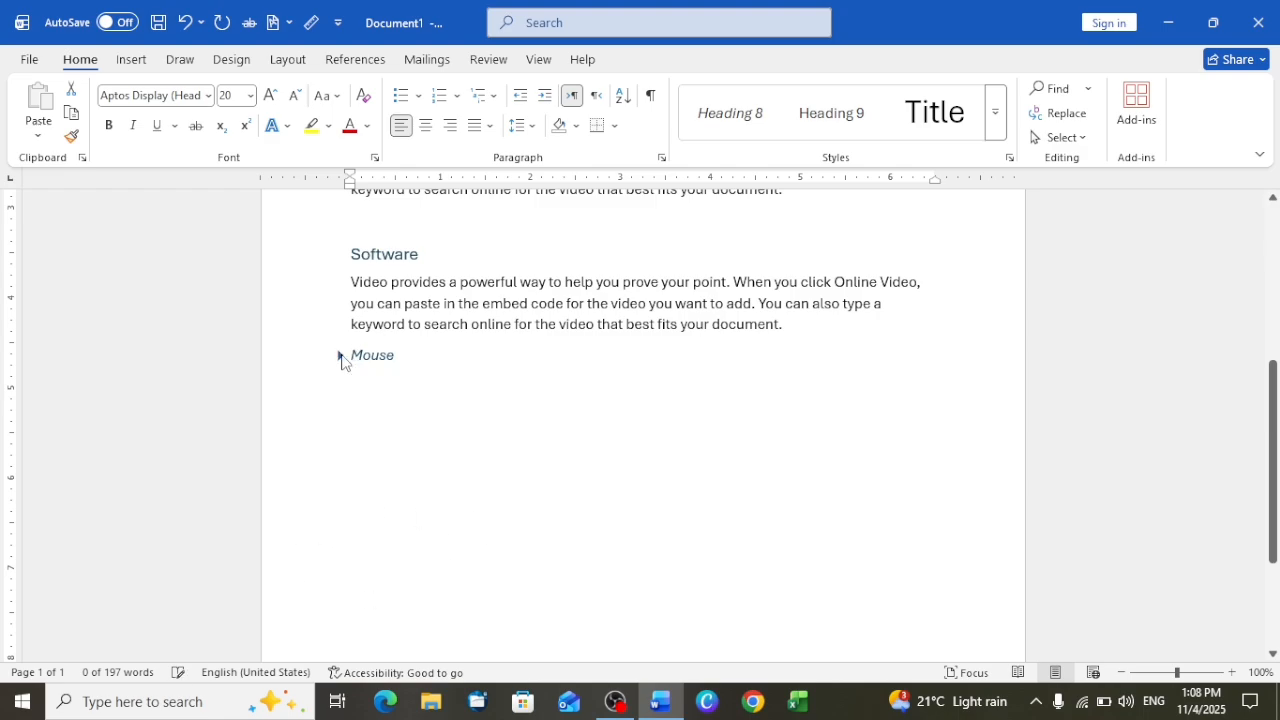
left_click(341, 256)
scroll(349, 249, "up", 1)
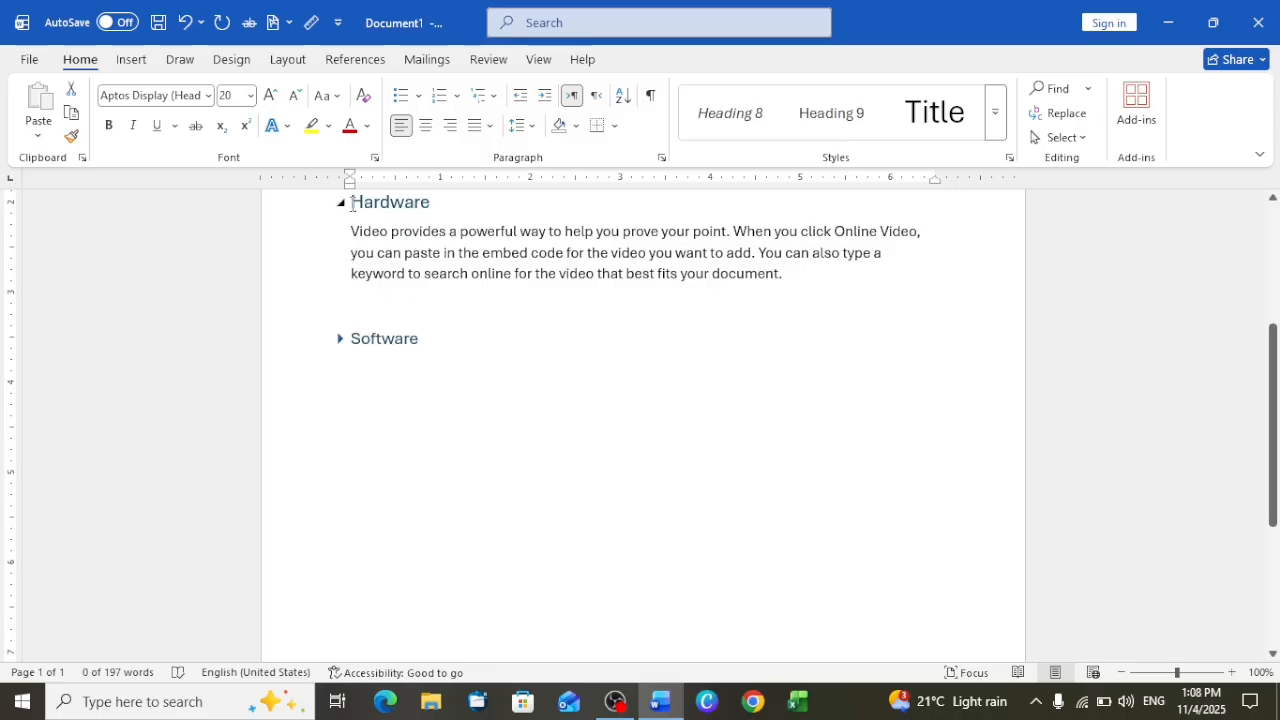
left_click(341, 203)
scroll(342, 208, "up", 5)
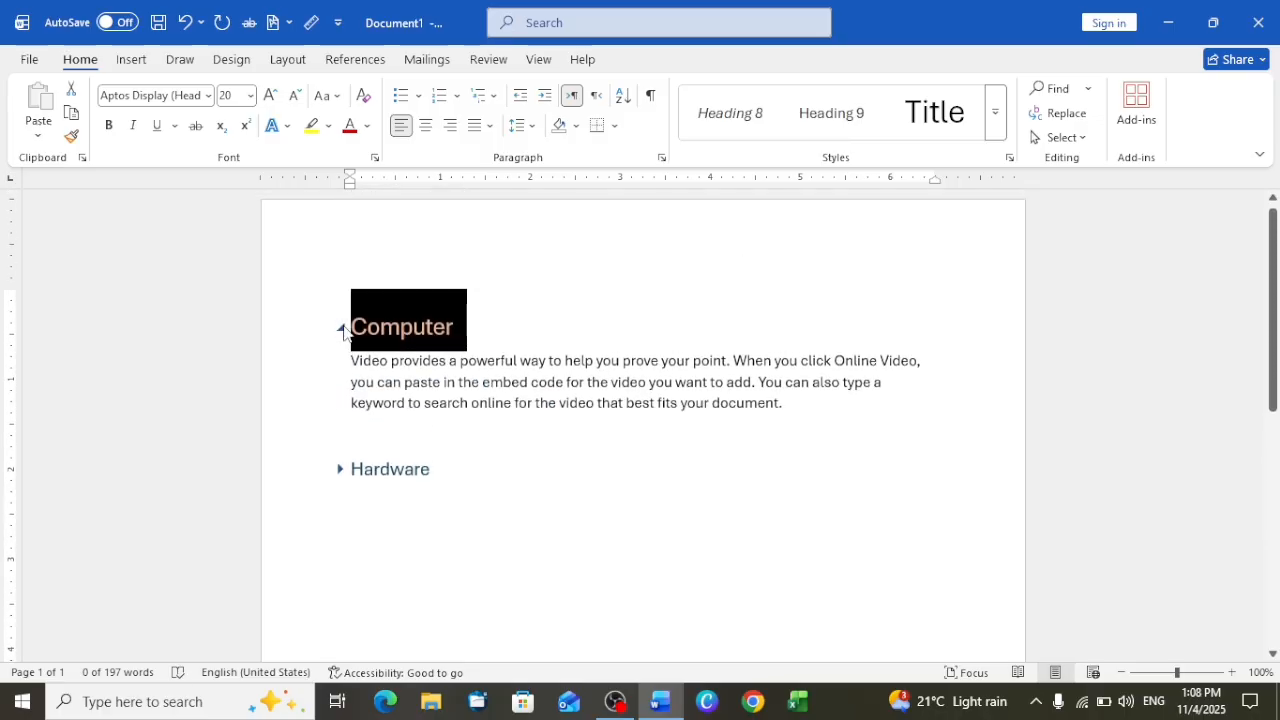
left_click(341, 327)
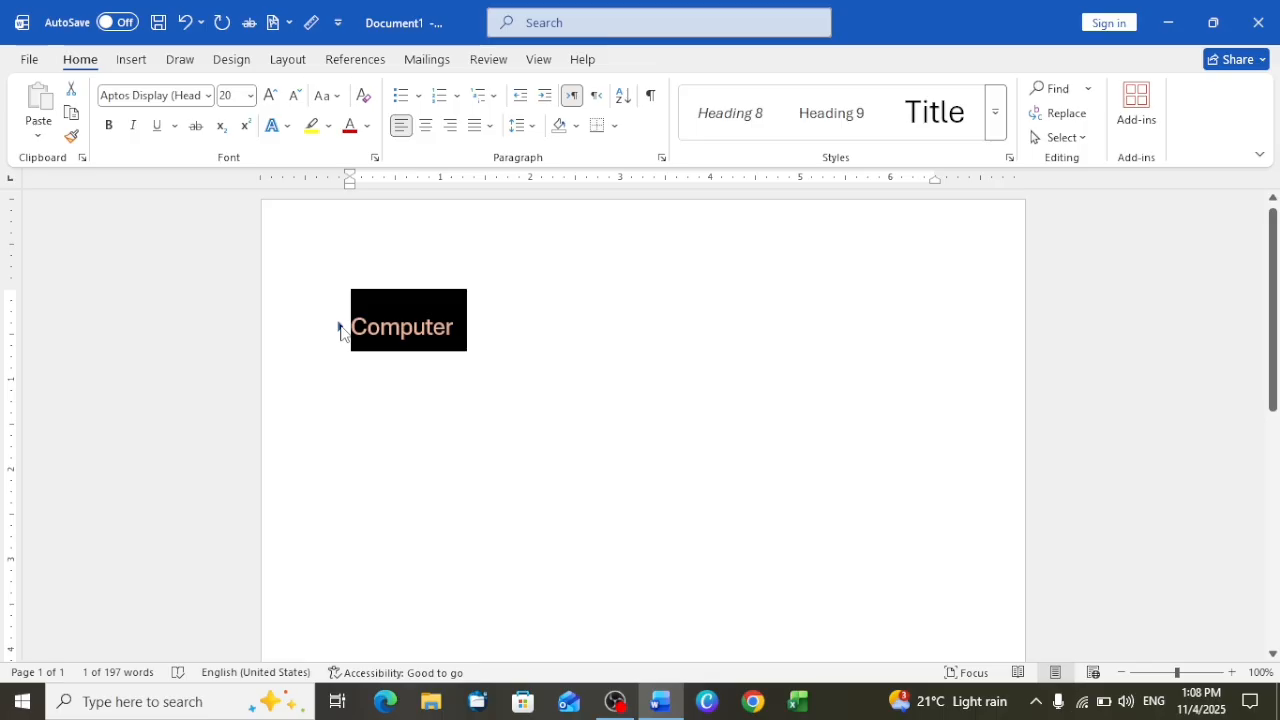
Expand the Computer, Hardware, Software, Mouse and Keyboard headings one by one to reveal all their content
left_click(341, 327)
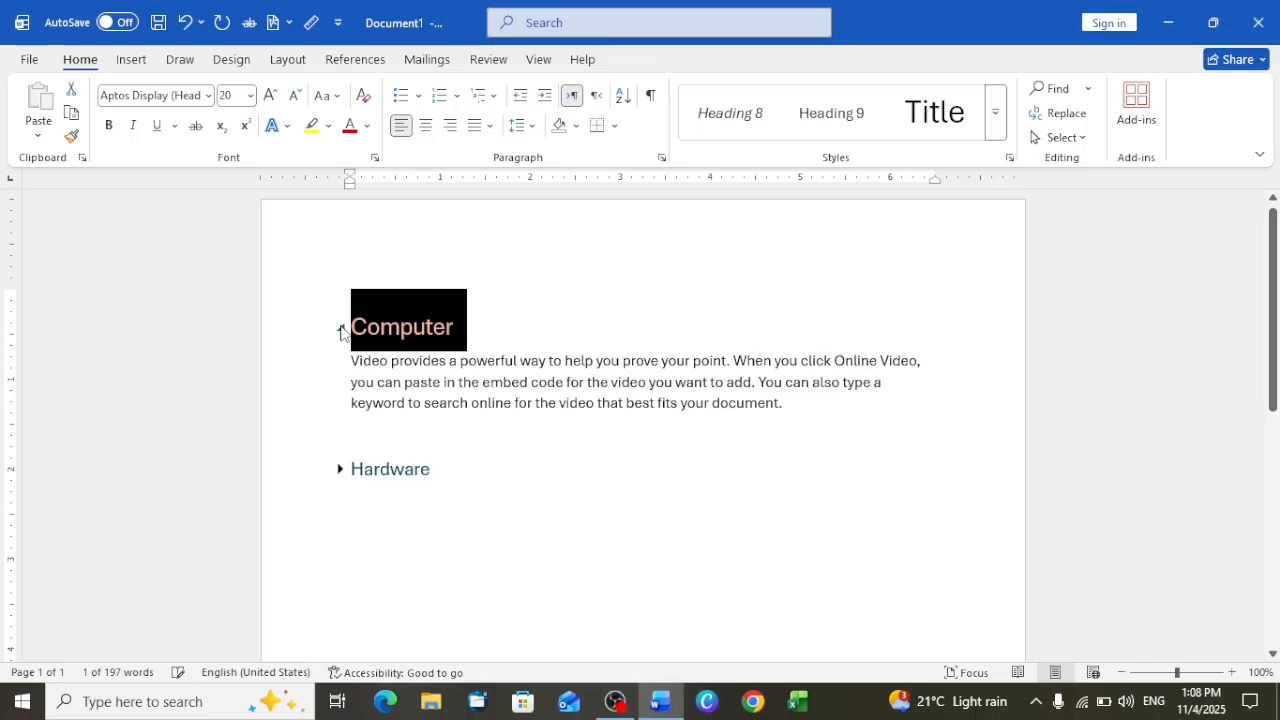
left_click(339, 474)
scroll(333, 480, "down", 3)
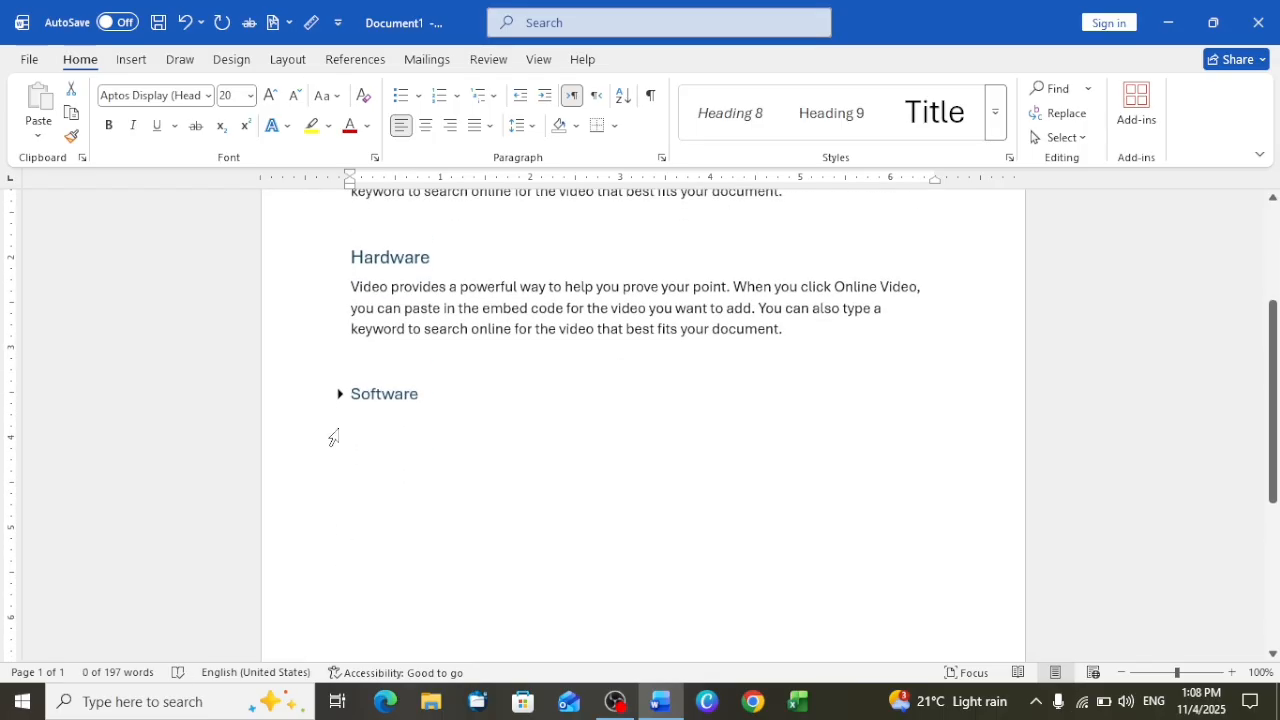
left_click(339, 396)
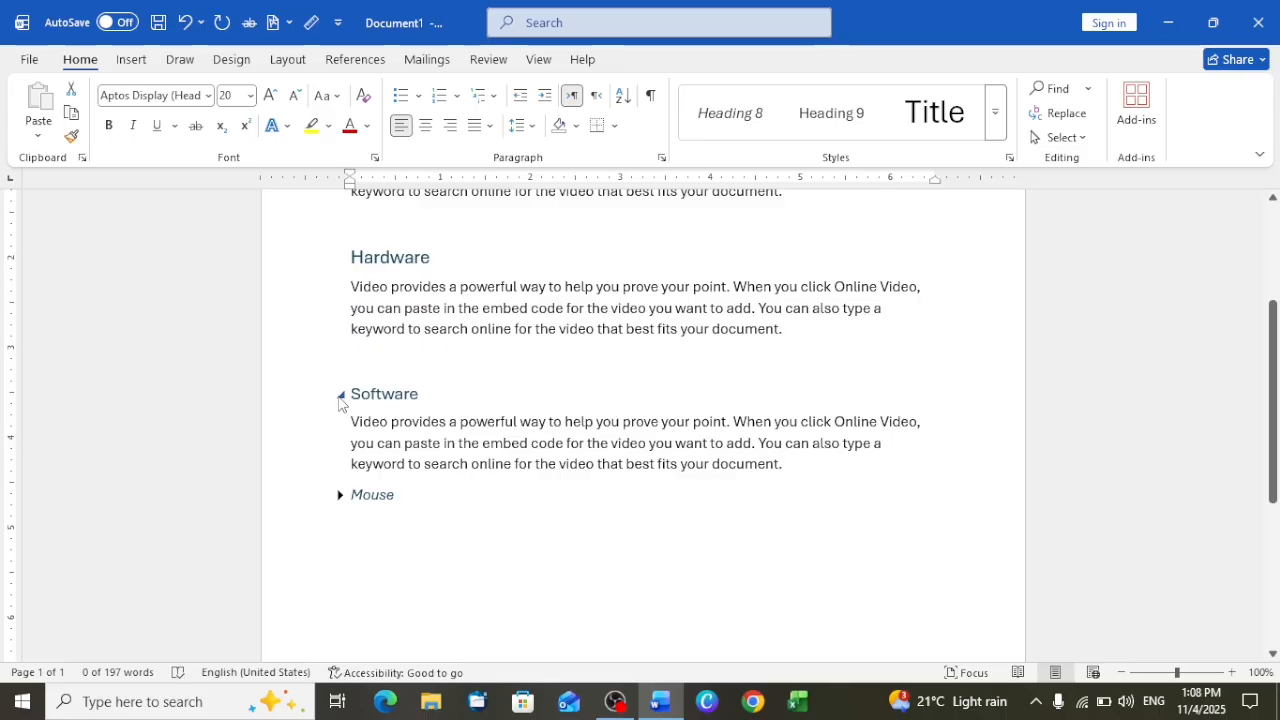
scroll(331, 405, "down", 3)
left_click(340, 377)
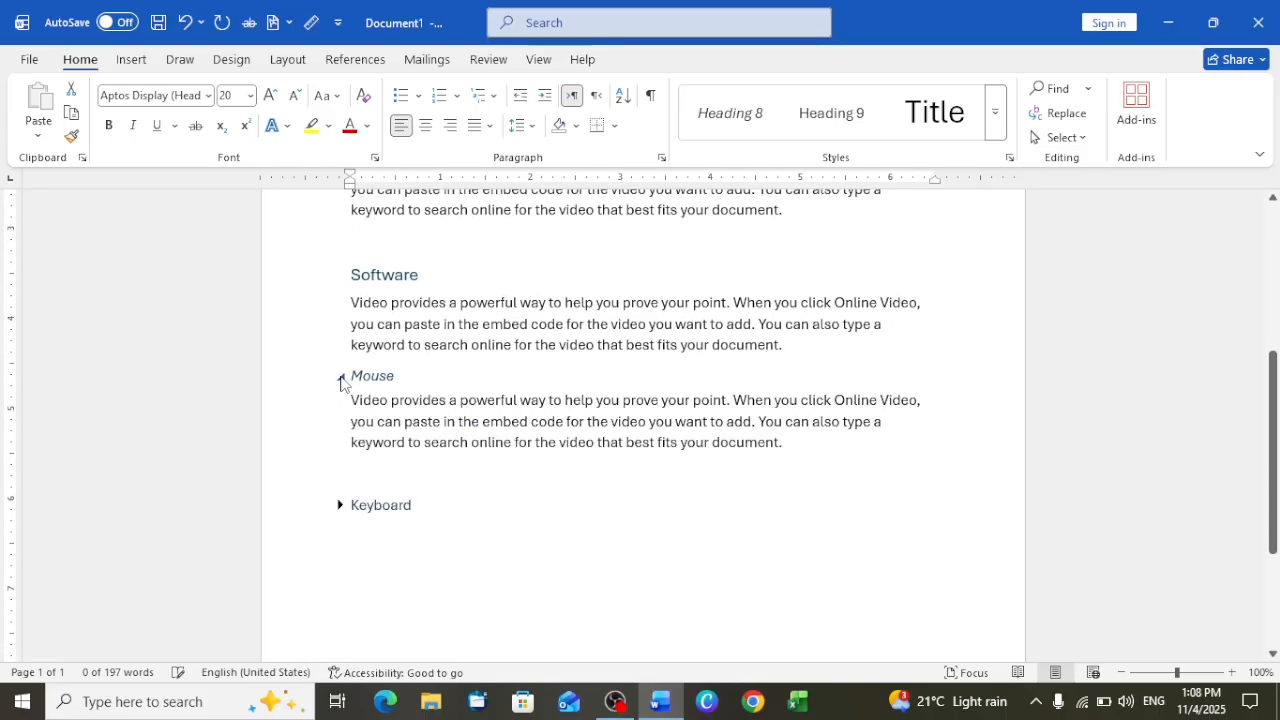
scroll(343, 395, "down", 3)
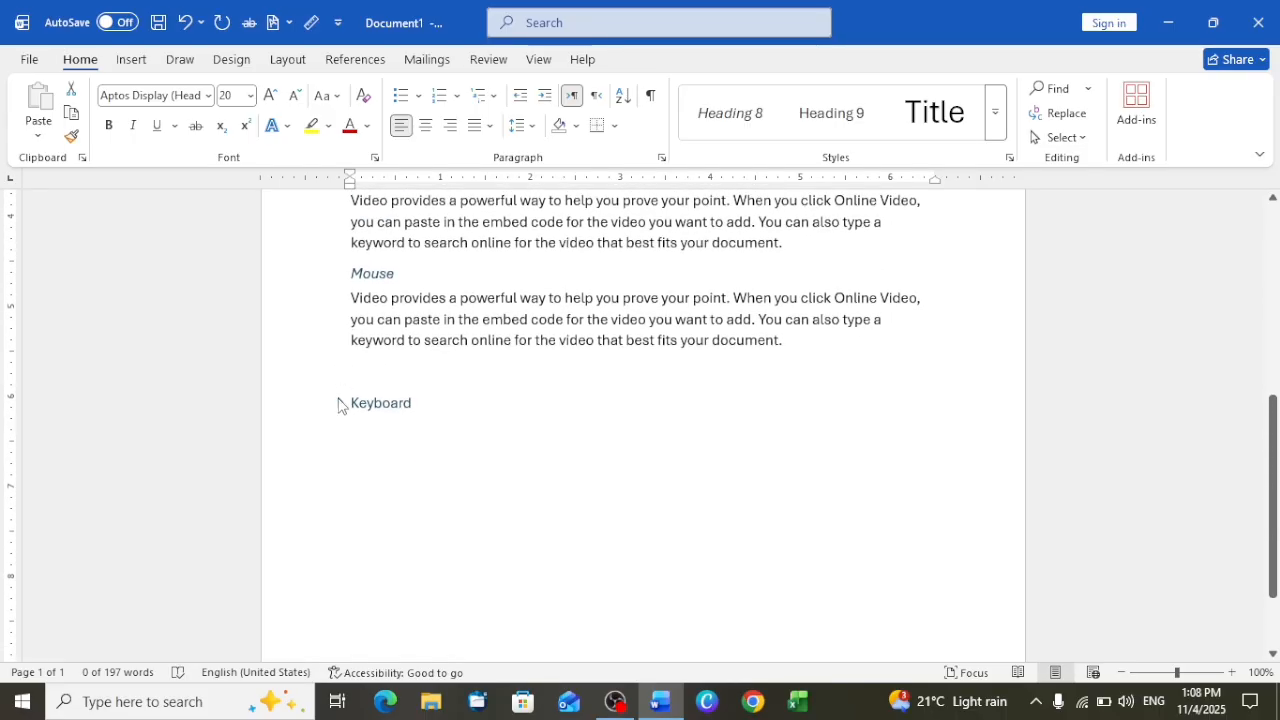
left_click(340, 403)
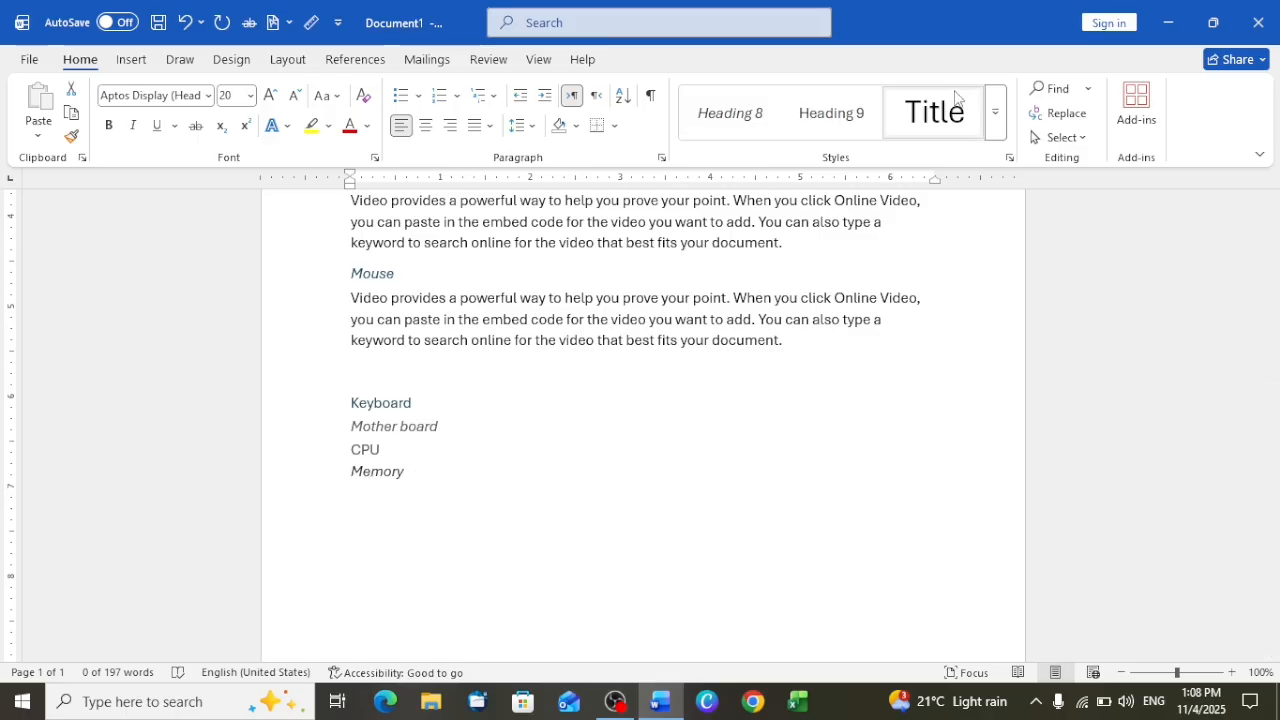
Apply the Intense Quote style to the Computer line and switch it back to the Heading 1 style
left_click(995, 133)
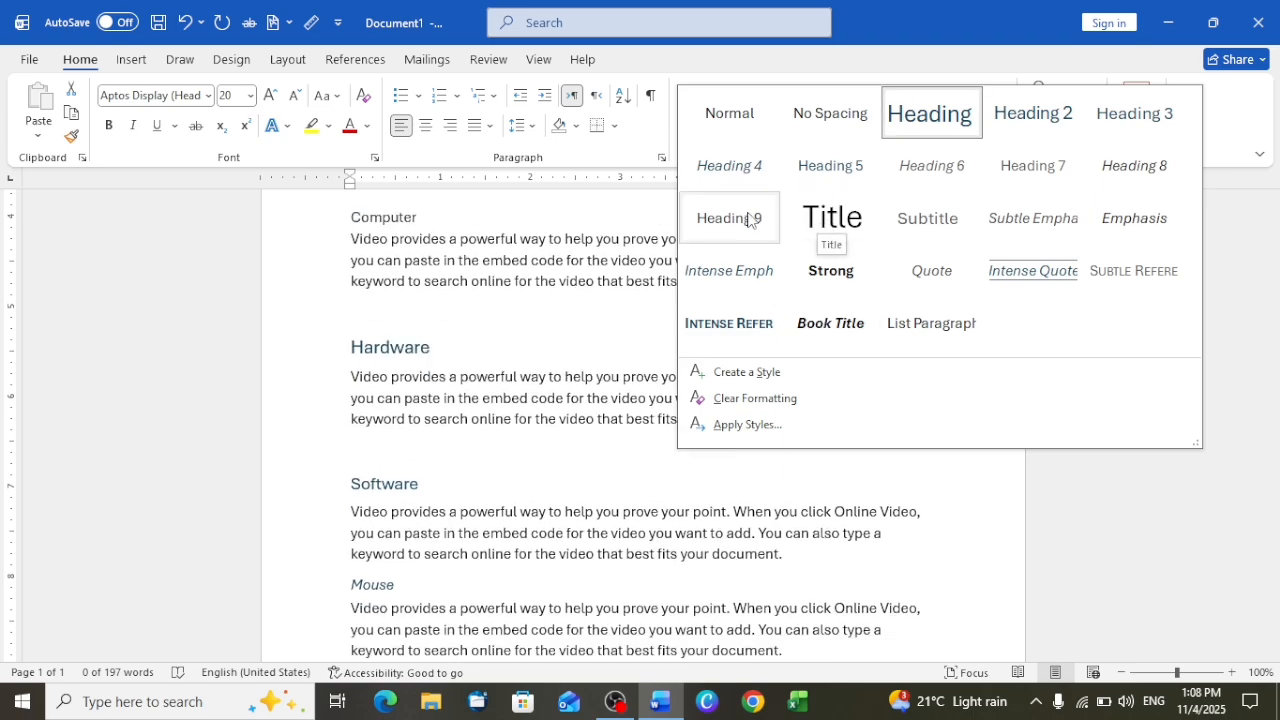
left_click(1033, 271)
scroll(752, 305, "up", 3)
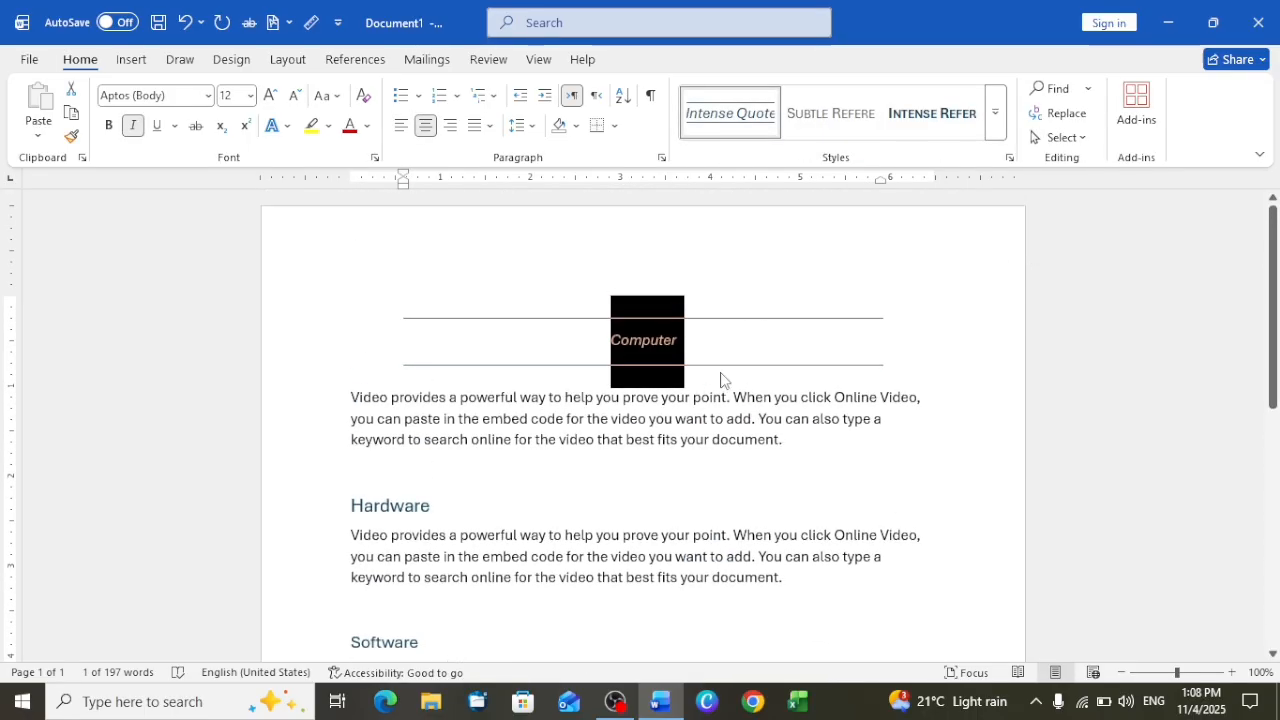
left_click(720, 355)
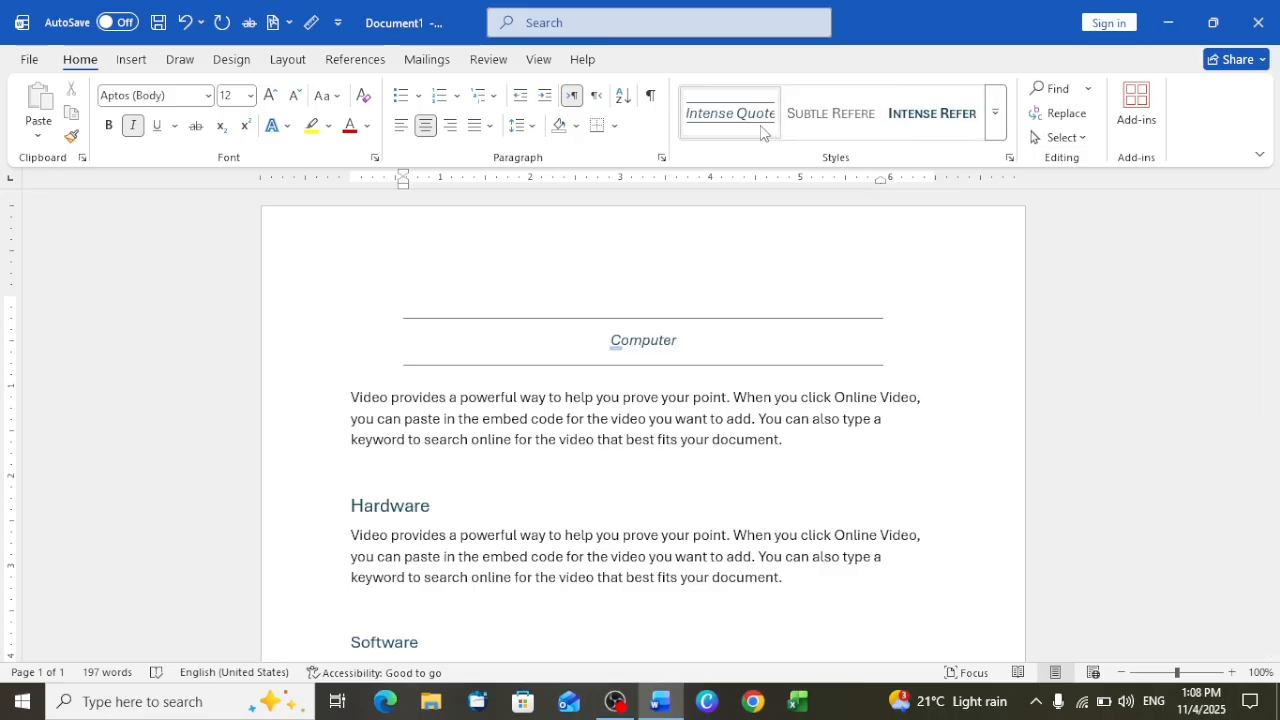
left_click(995, 113)
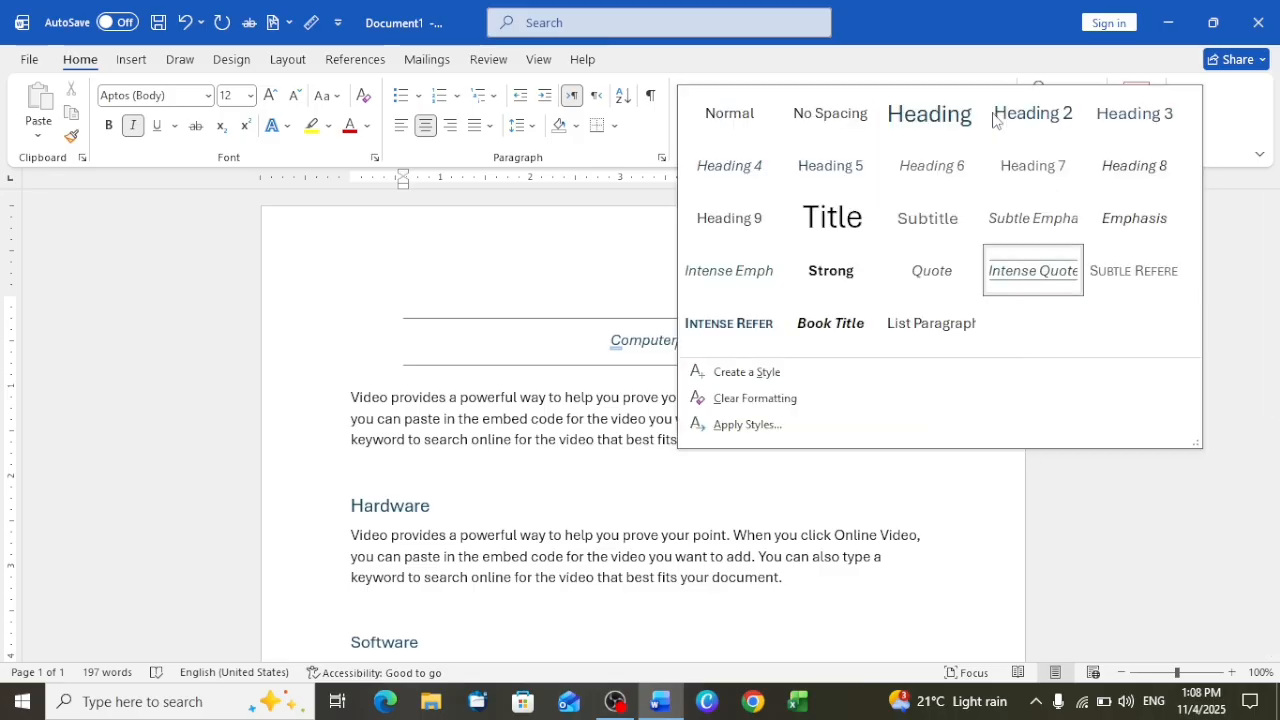
left_click(940, 120)
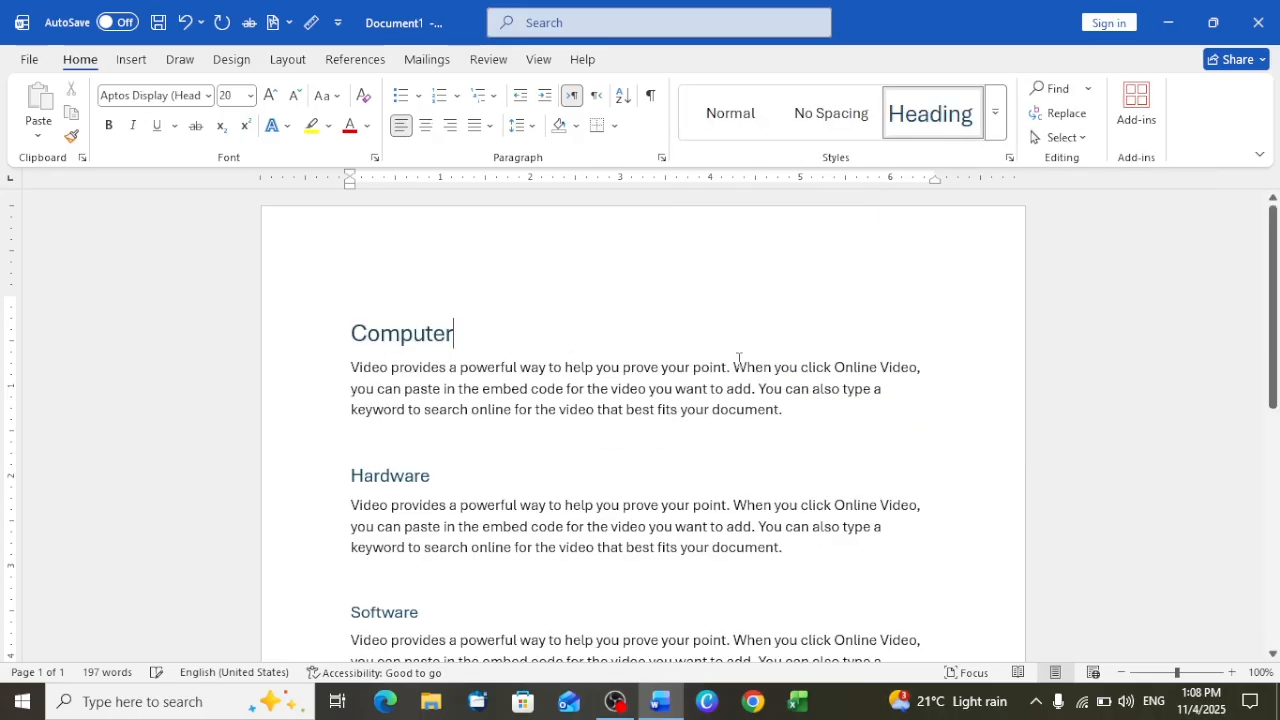
Undo all the edits until the document is blank
key("ctrl+z")
key("ctrl+z")
key("ctrl+z")
key("ctrl+z")
key("ctrl+z")
key("ctrl+z")
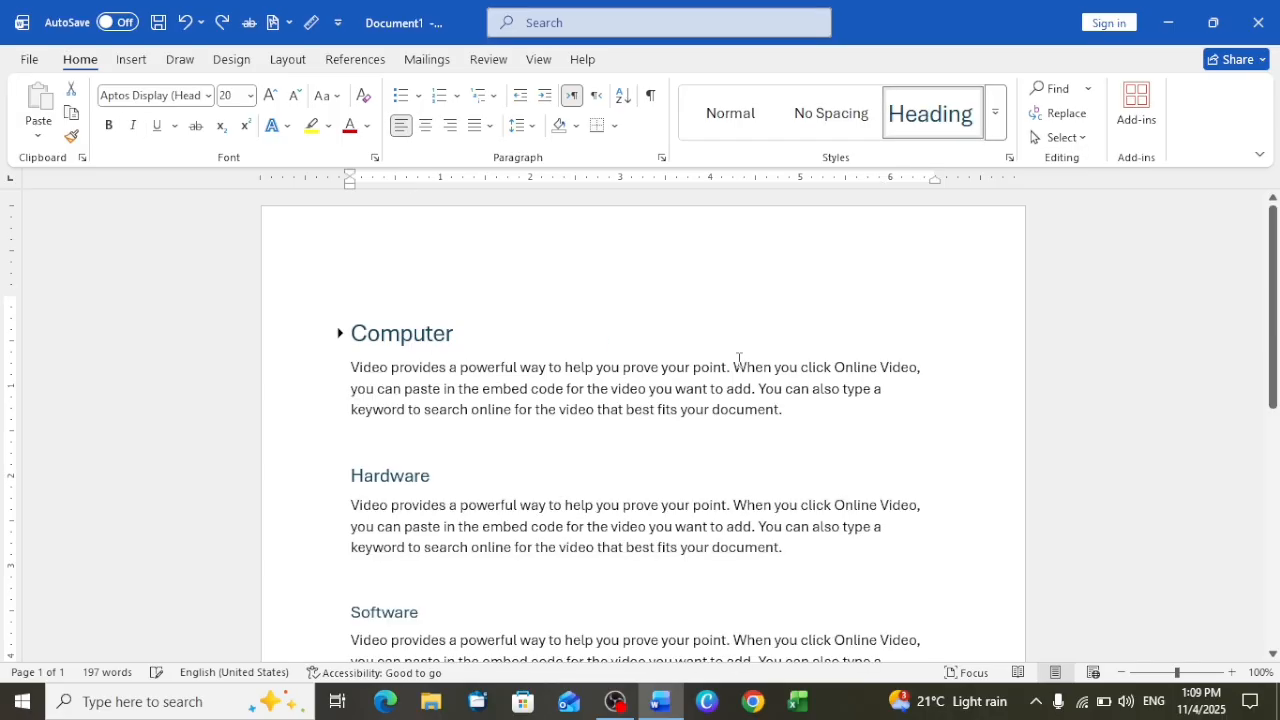
key("ctrl+z")
key("ctrl+z")
key("ctrl+z")
key("ctrl+z")
key("ctrl+z")
key("ctrl+z")
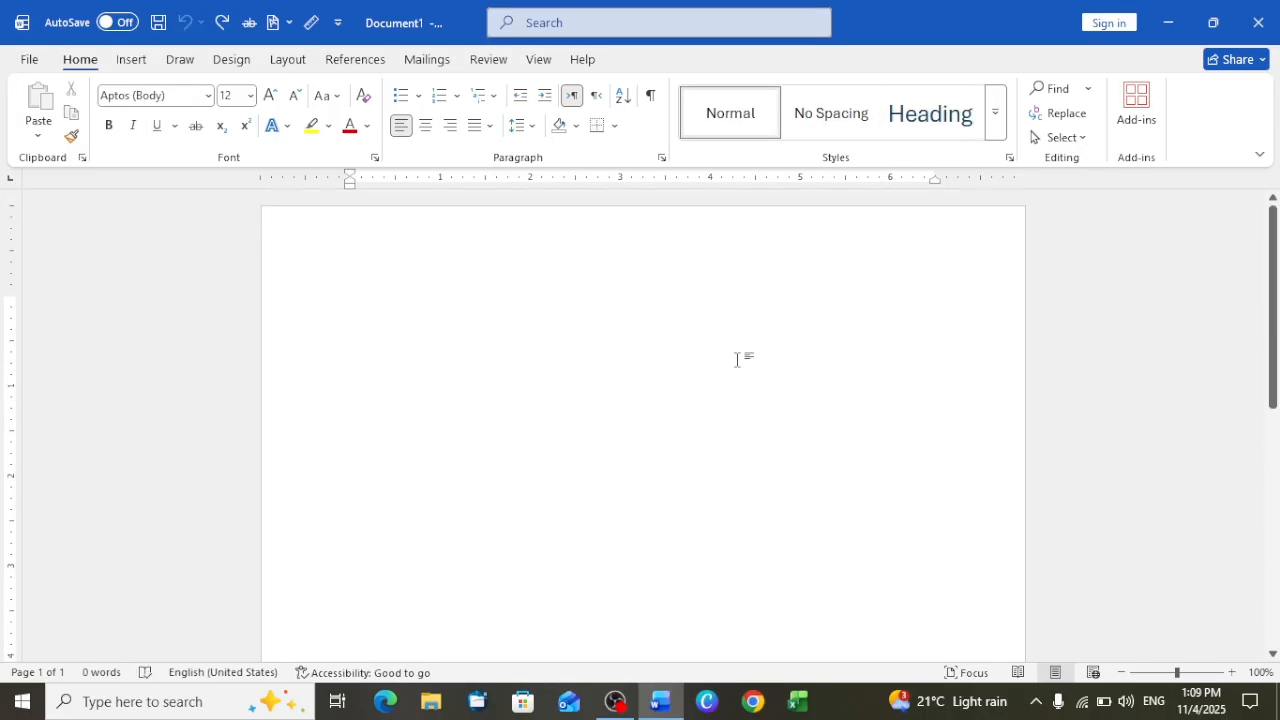
Generate 100 paragraphs of sample text with the =rand(100) function
type("=")
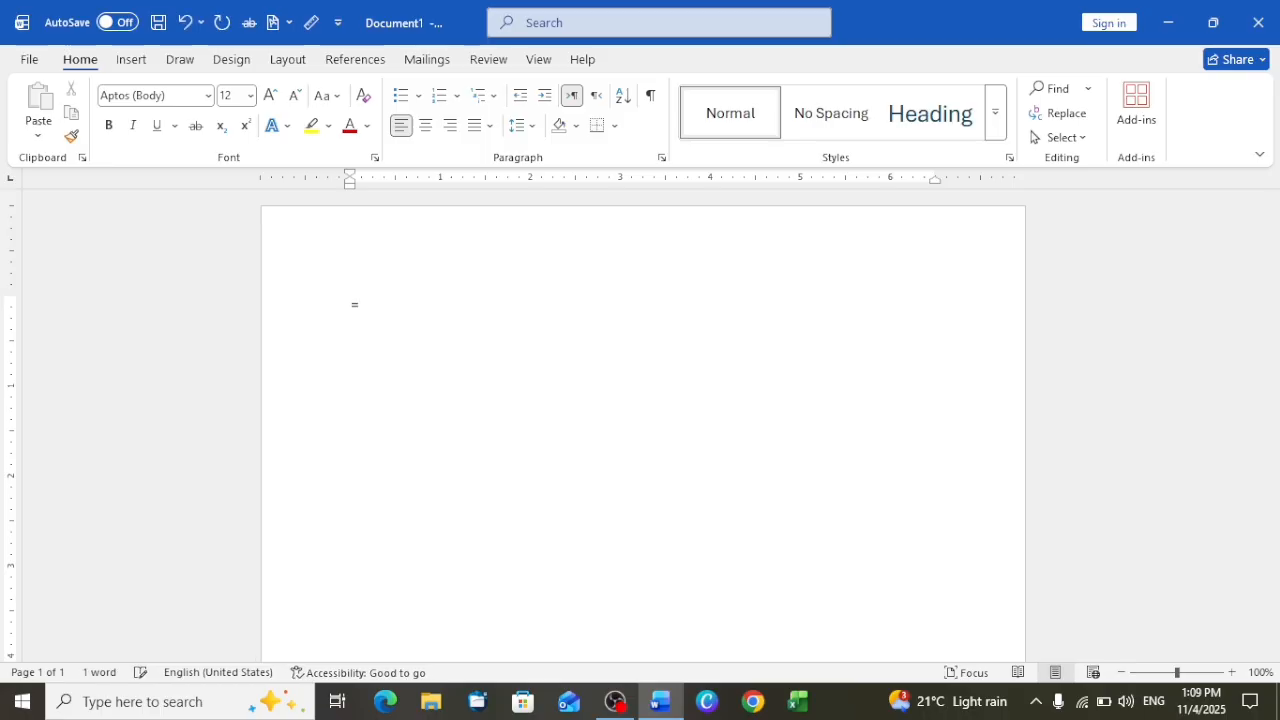
type("rand(100")
key("Return")
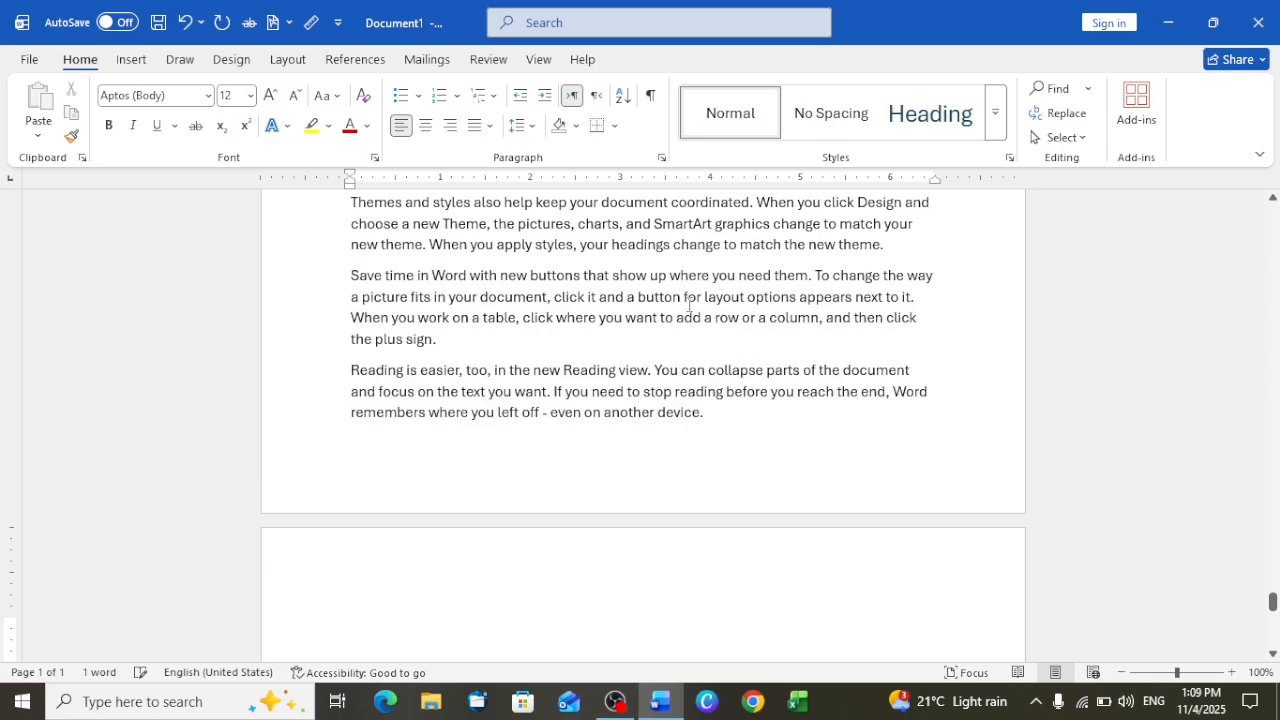
Go back to the first page and look over the opening paragraphs of the sample text
scroll(688, 305, "up", 3)
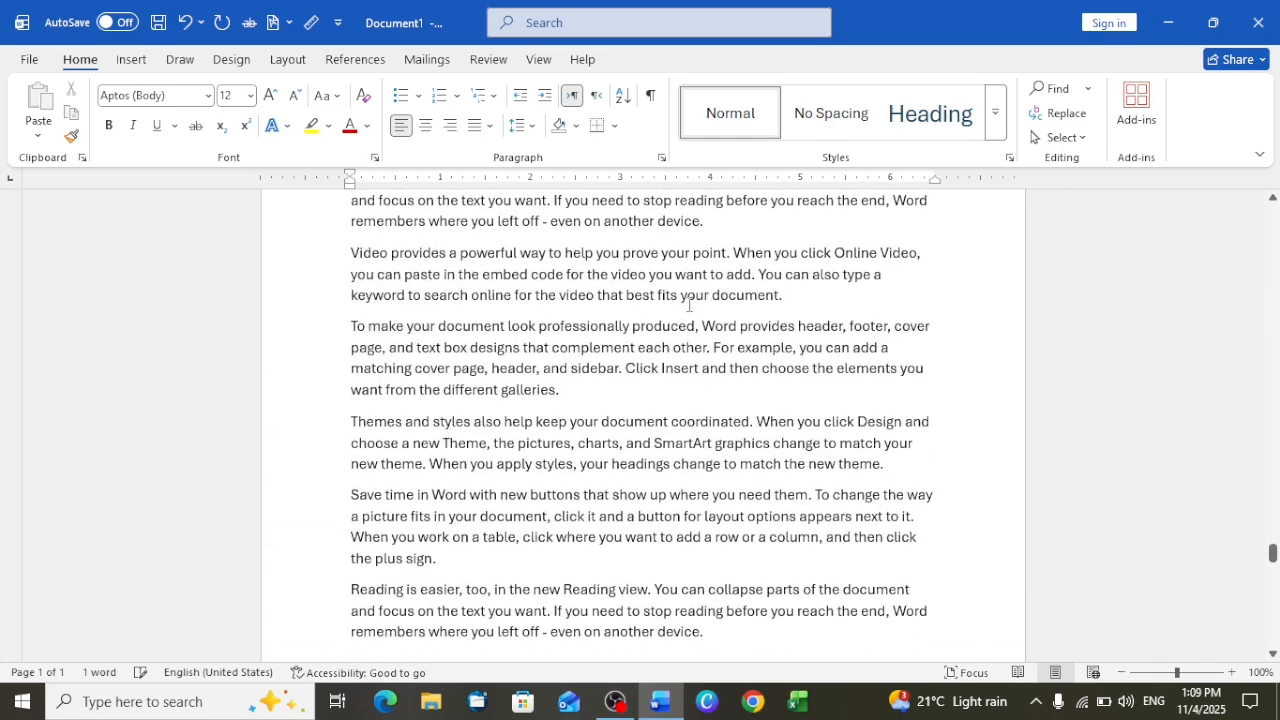
right_click(688, 305)
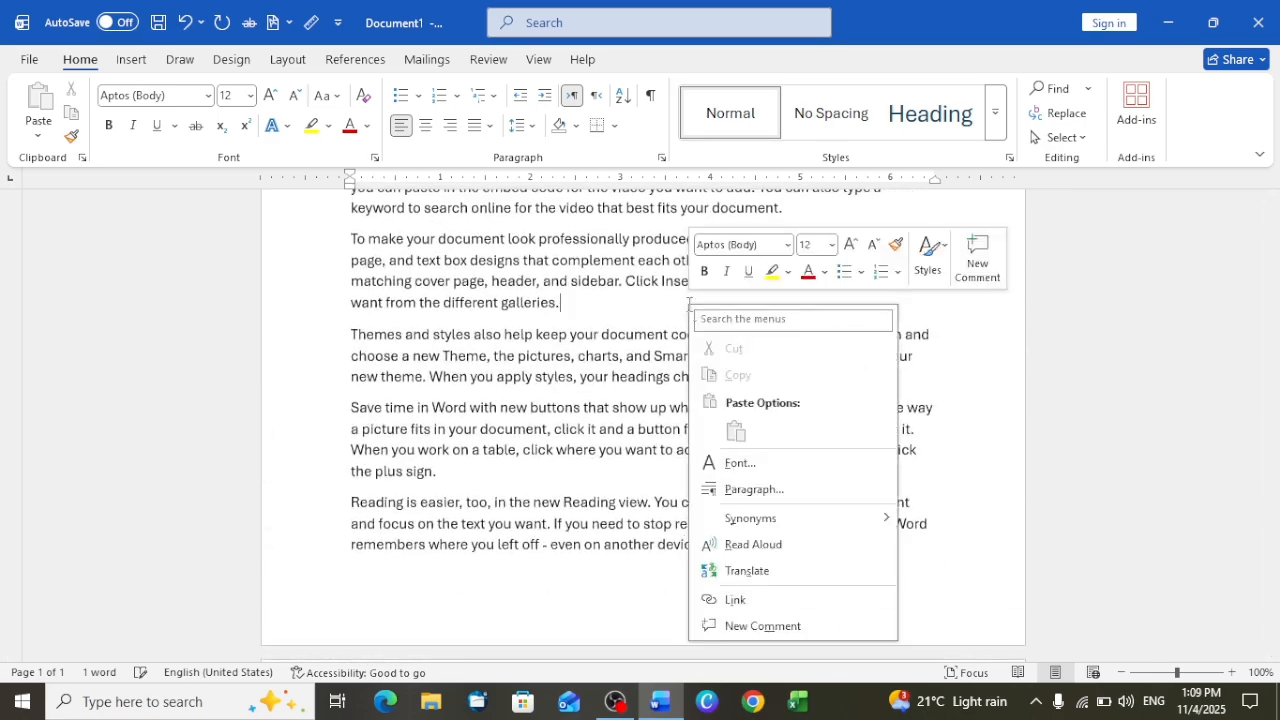
left_click(1272, 494)
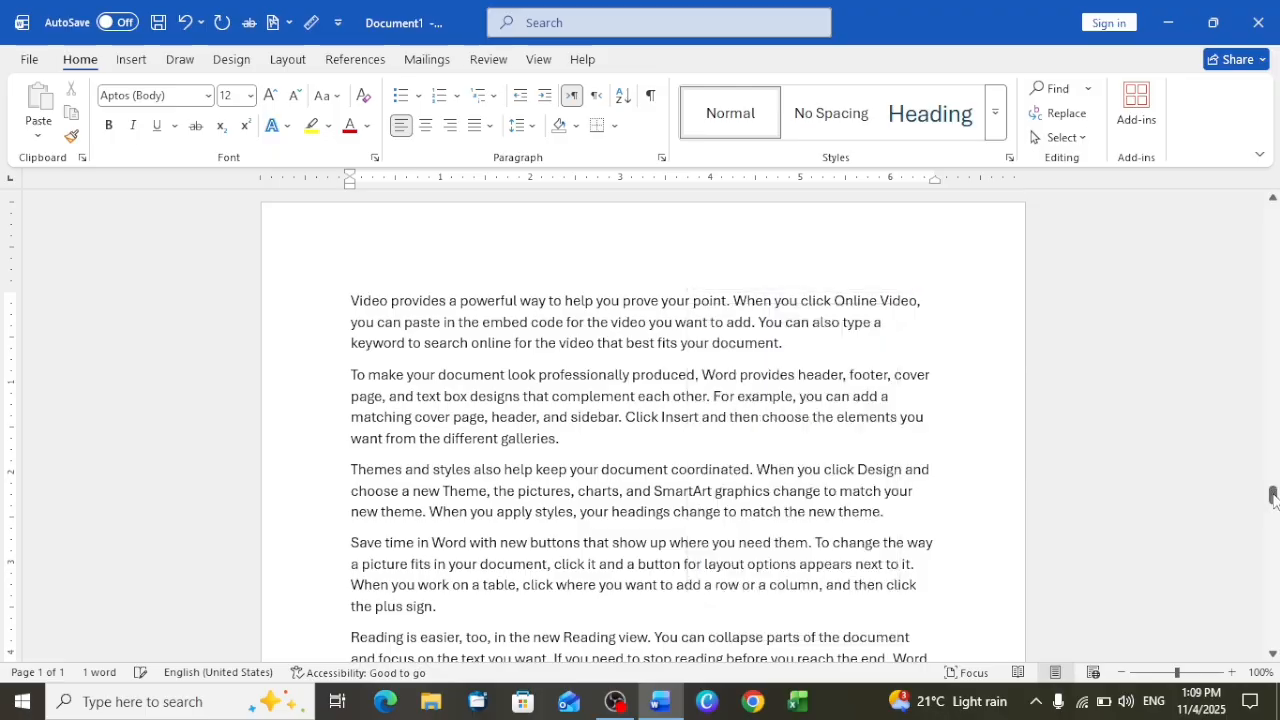
left_click_drag(1272, 494, 1266, 298)
left_click(1273, 198)
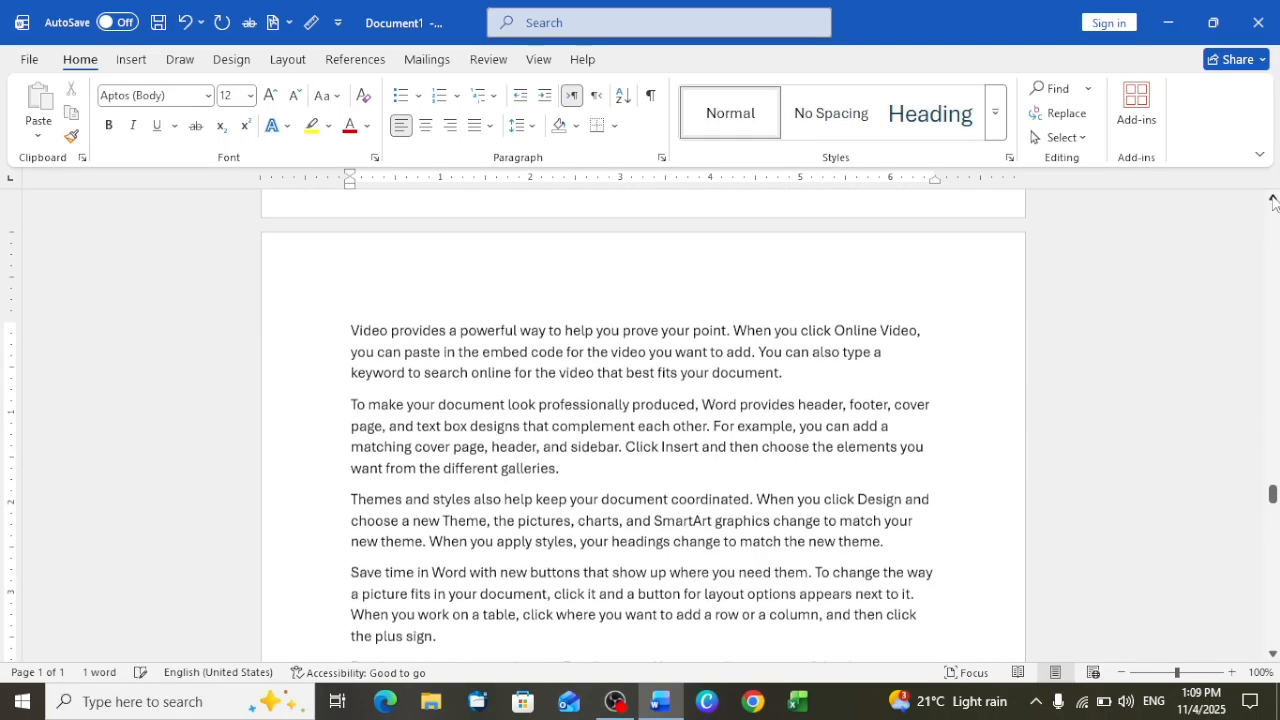
left_click_drag(1273, 198, 1273, 198)
left_click_drag(1273, 452, 1268, 157)
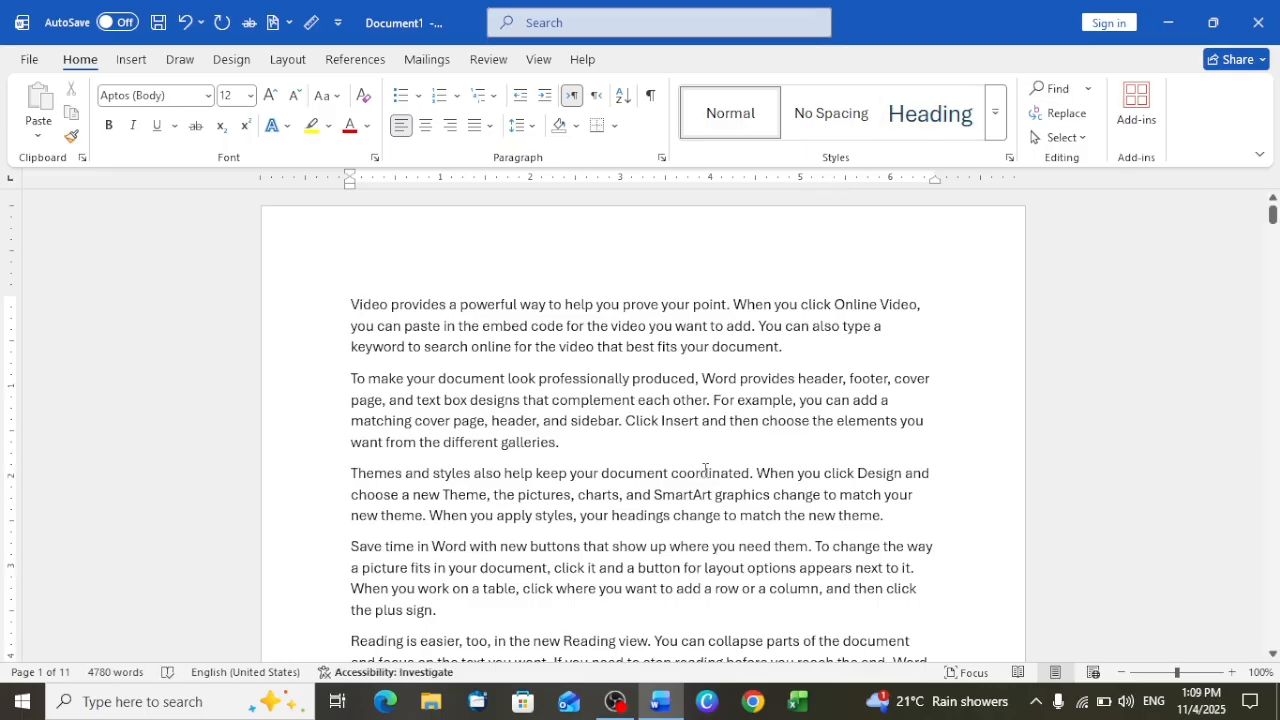
scroll(706, 470, "down", 4)
scroll(706, 470, "up", 4)
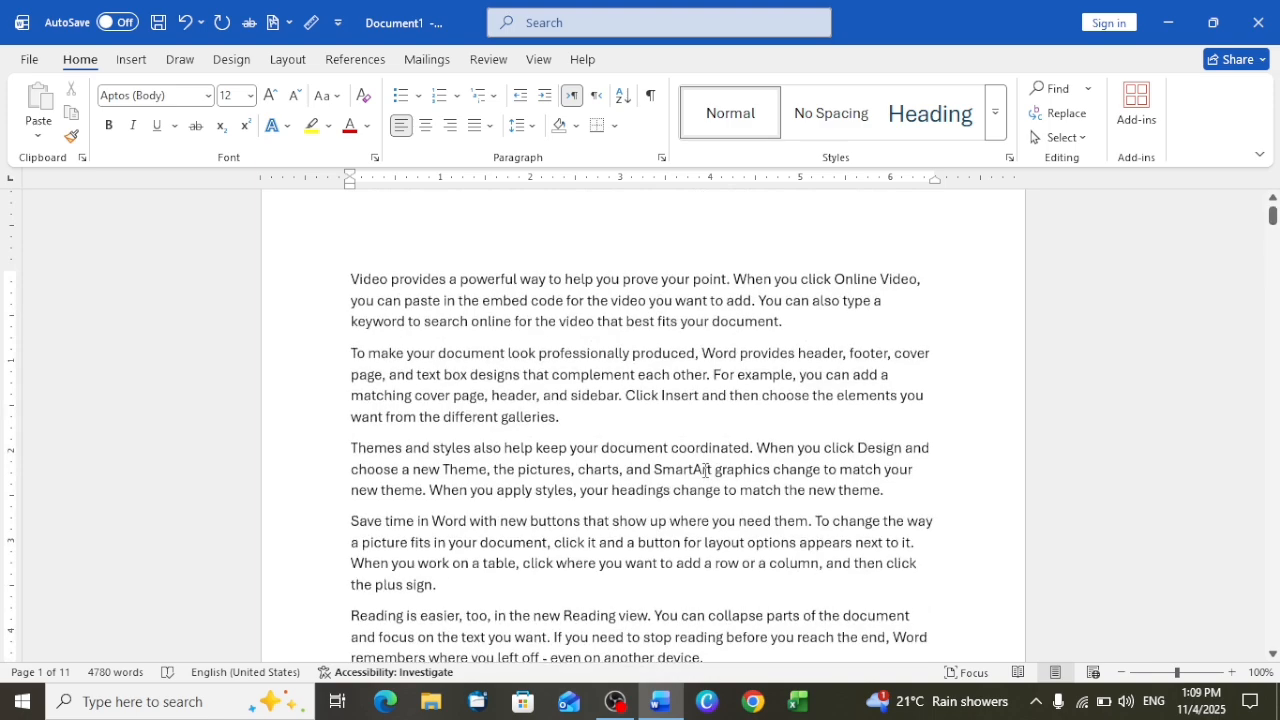
Insert a person's first name in lowercase after "When you work on a table, click" in the fourth paragraph
left_click(552, 563)
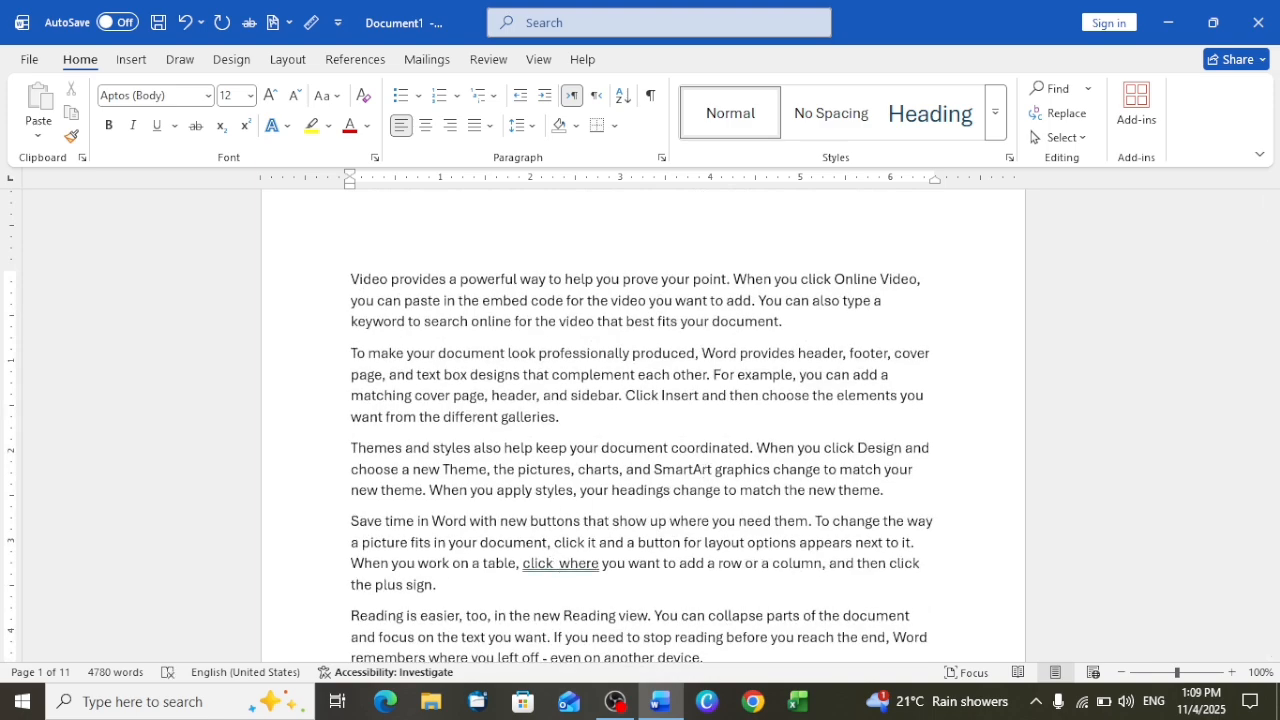
type("ahma")
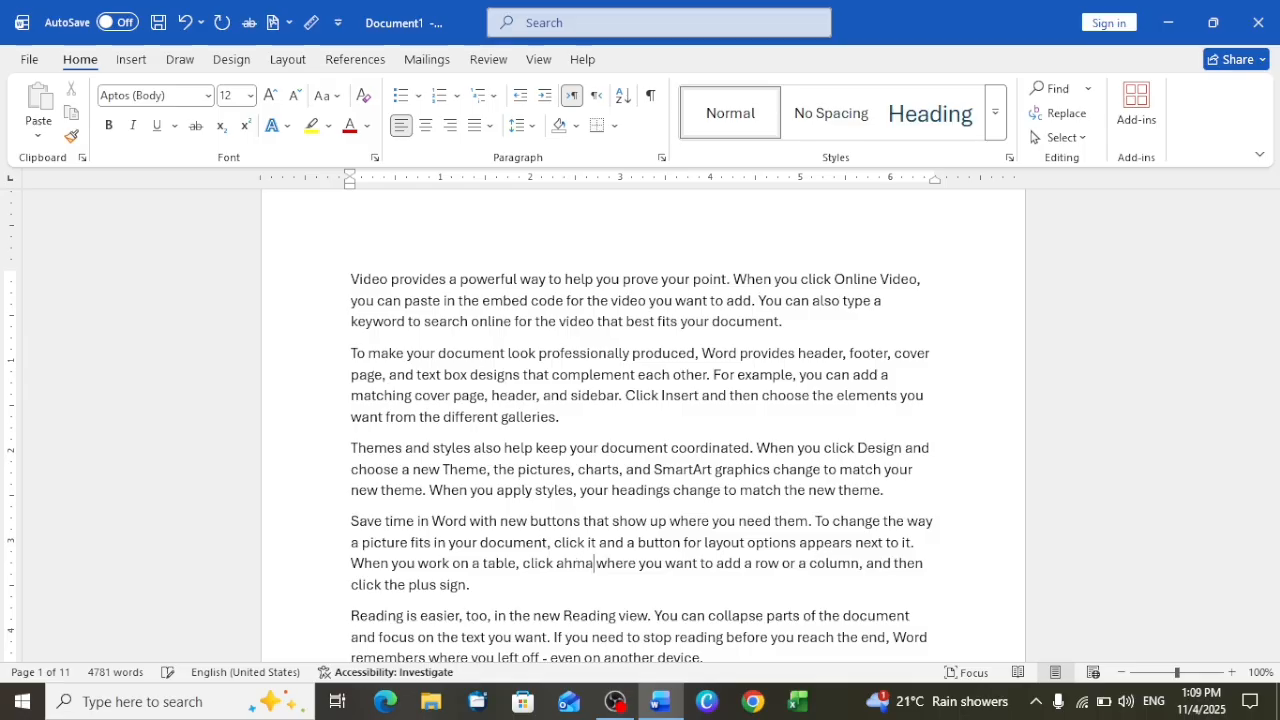
type("d")
Correct the lowercase first name in the fourth paragraph to its capitalized spelling suggestion
scroll(524, 563, "down", 3)
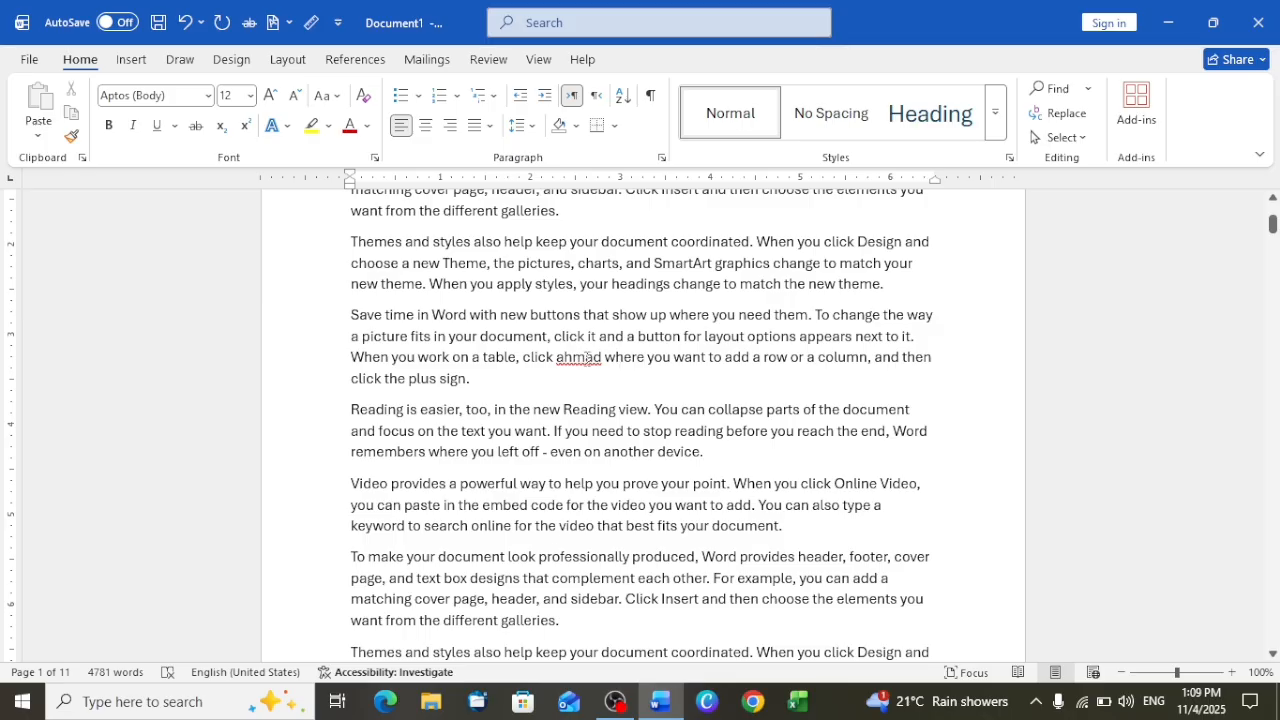
right_click(586, 357)
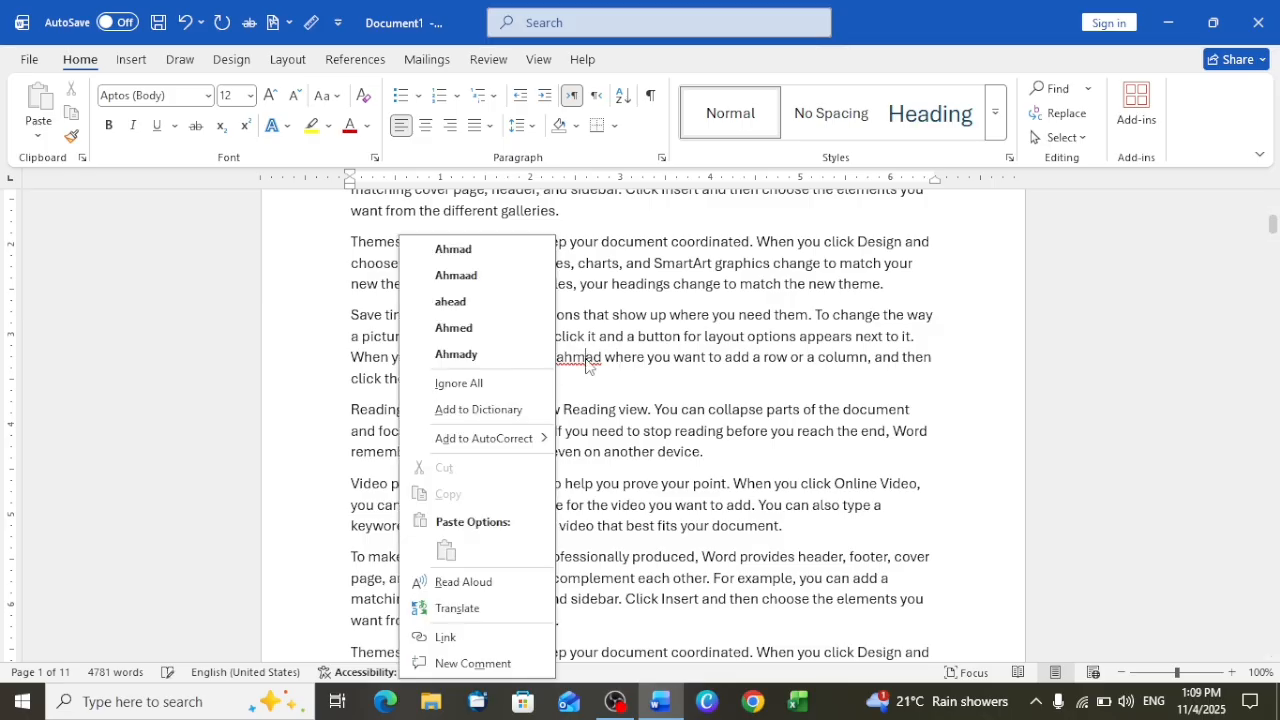
left_click(494, 250)
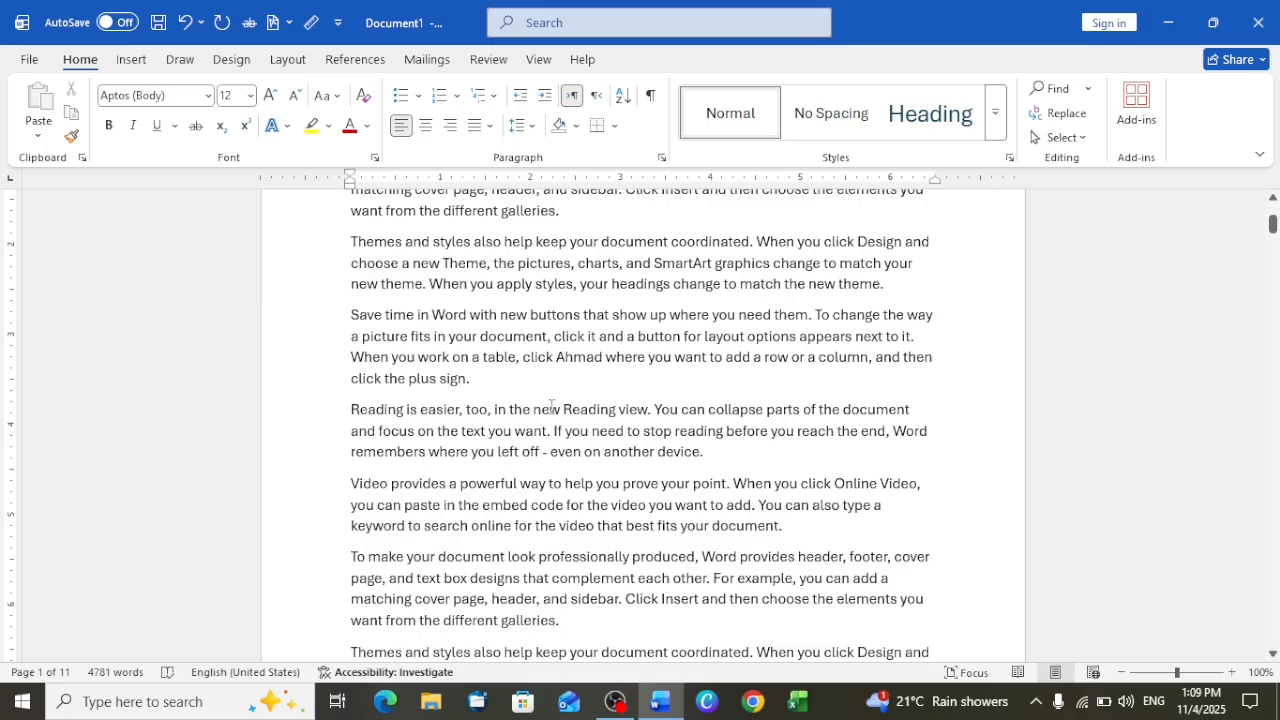
Insert the same first name before "new Reading view" in the fifth paragraph and correct it to the capitalized spelling suggestion
left_click(531, 409)
type("ahmad")
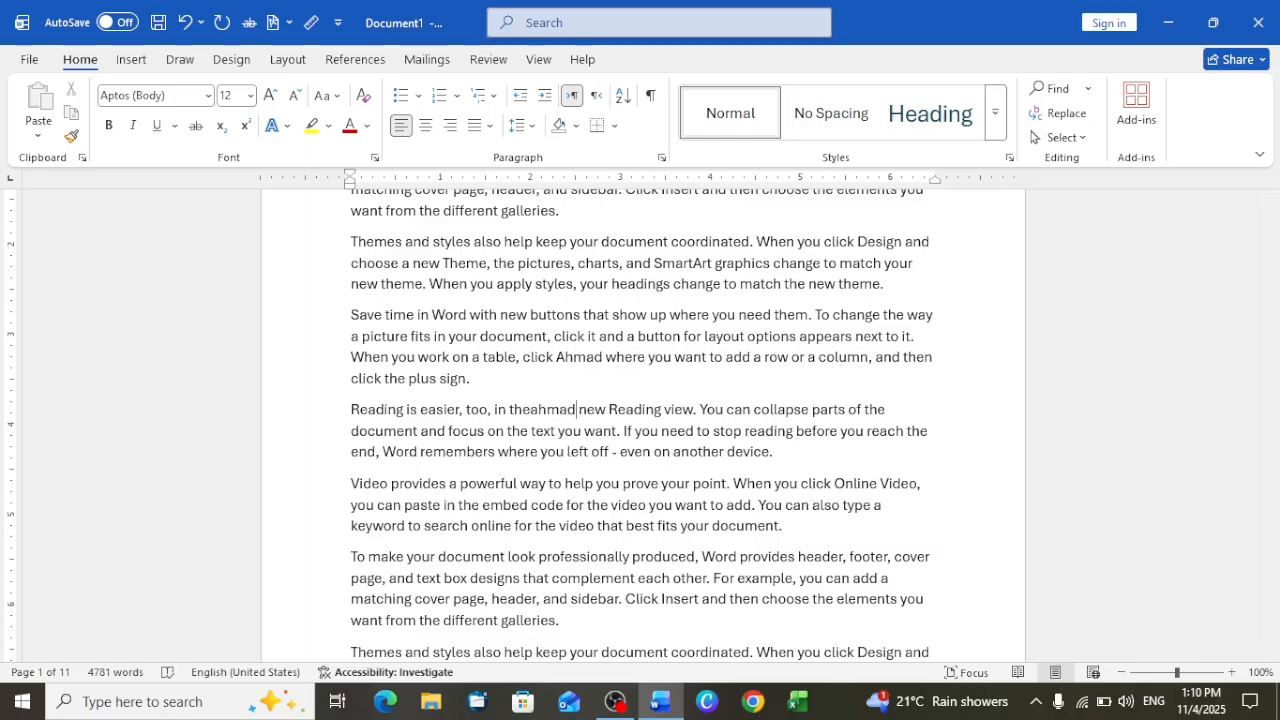
key("Left")
right_click(552, 415)
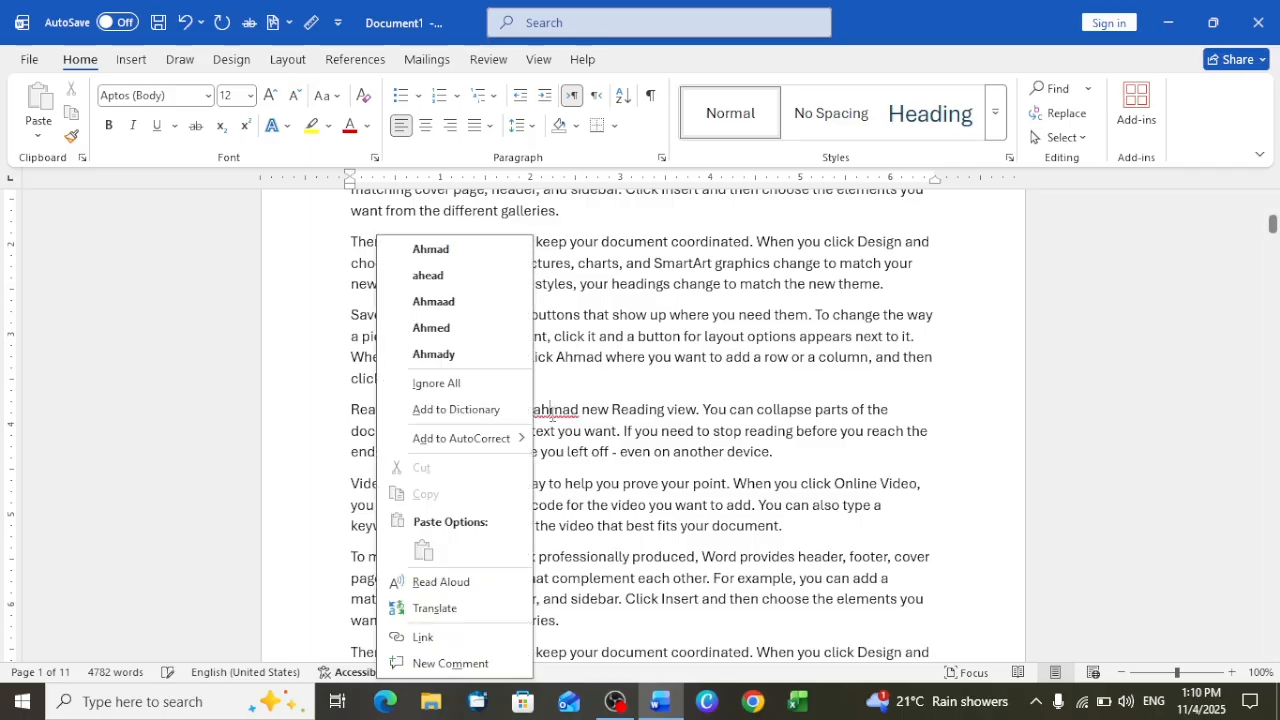
left_click(466, 249)
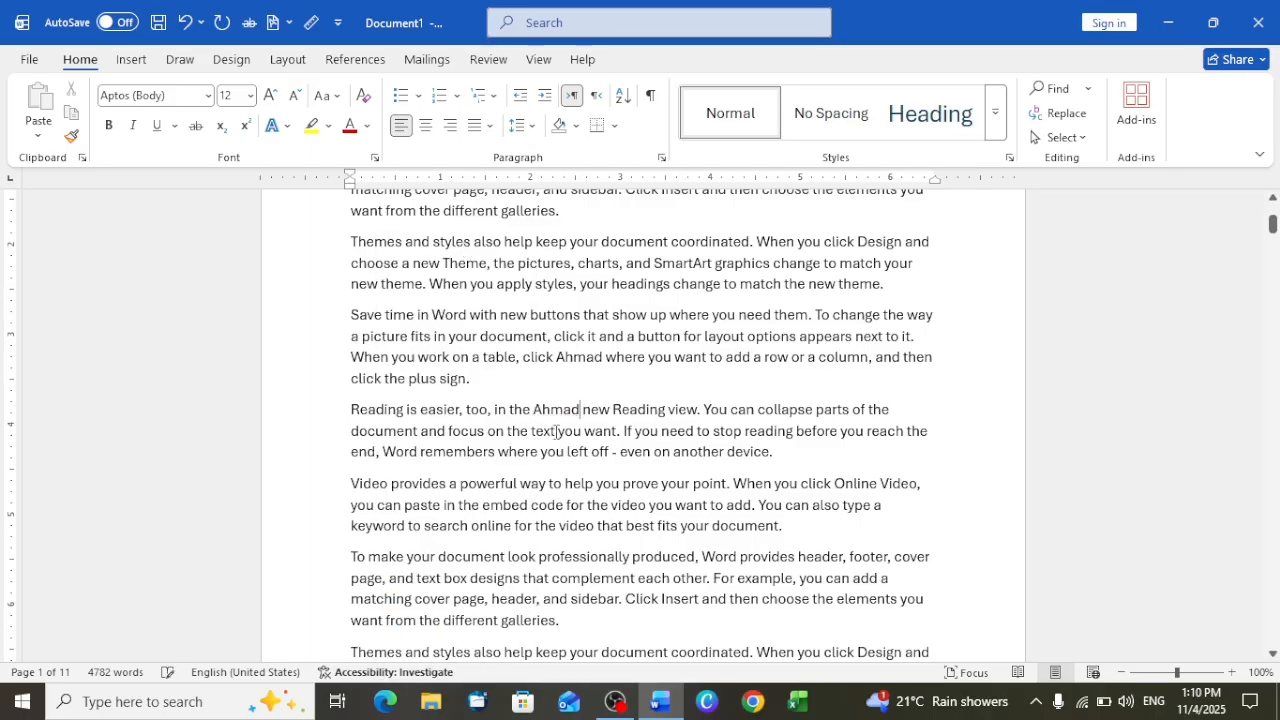
Insert the capitalized first name after "When you work on a table, click where" in the last "Save time in Word" paragraph on page 3
scroll(538, 522, "down", 3)
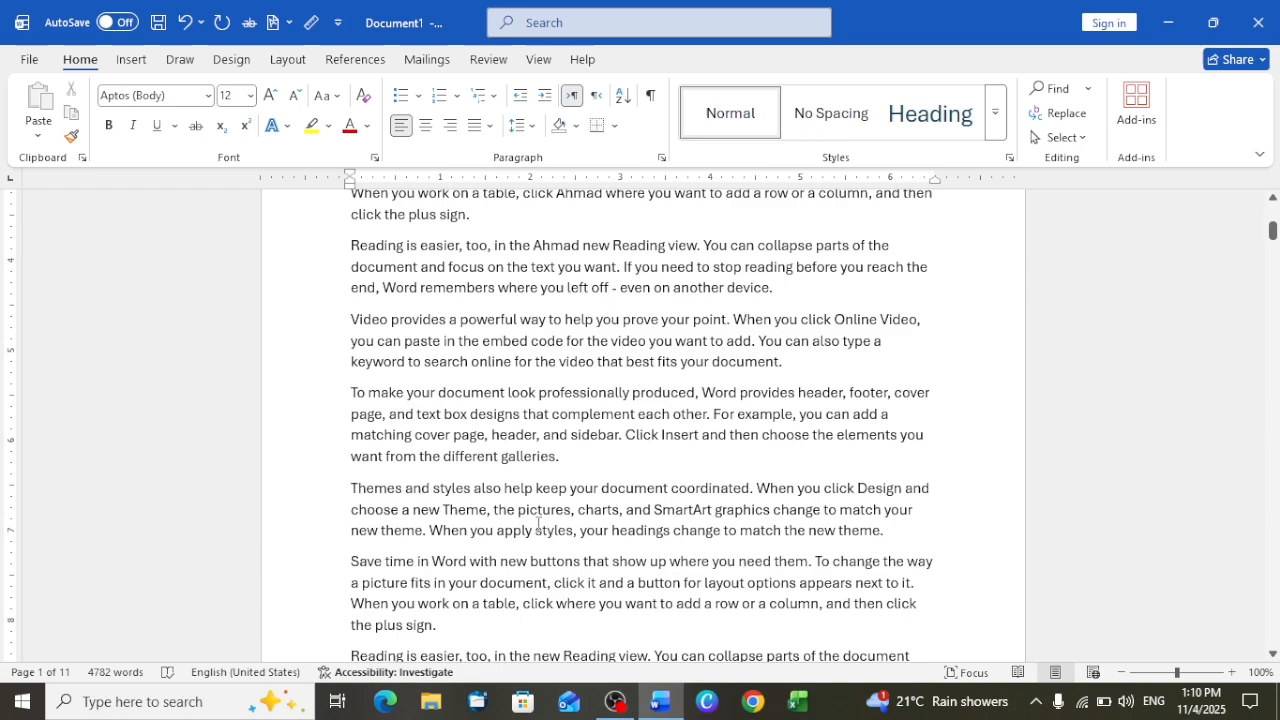
scroll(526, 585, "down", 20)
double_click(526, 587)
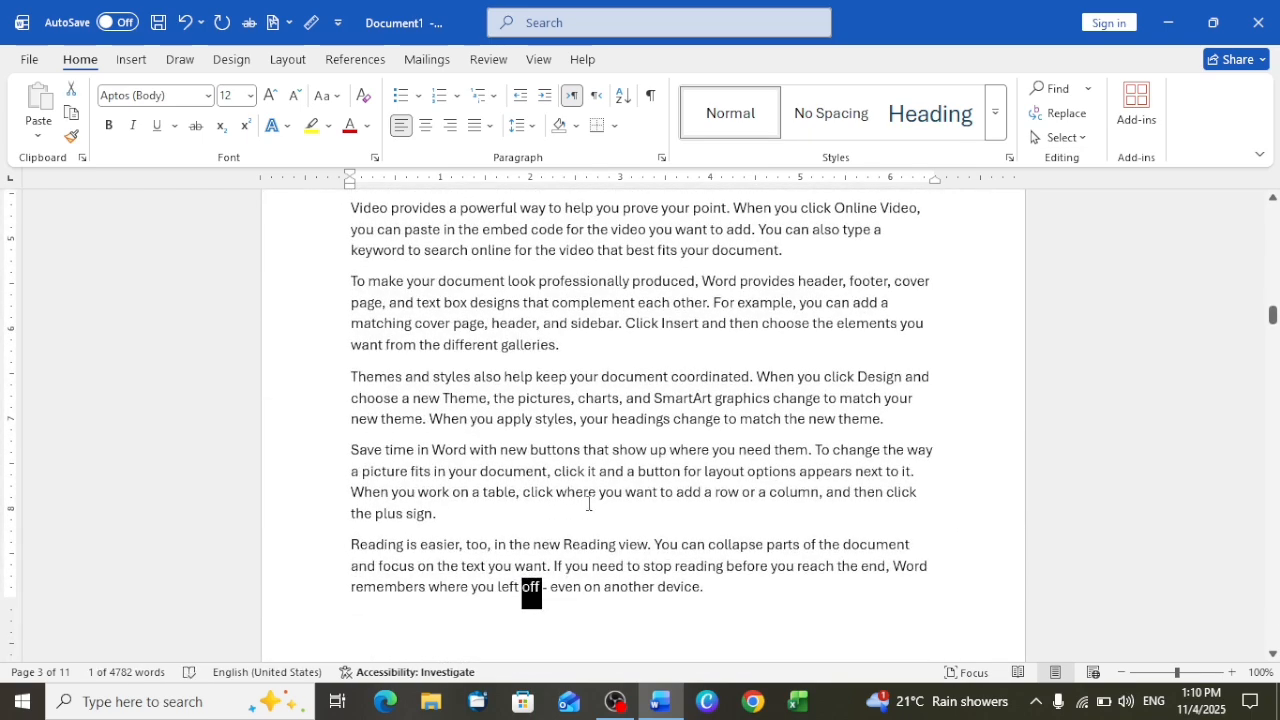
left_click(580, 492)
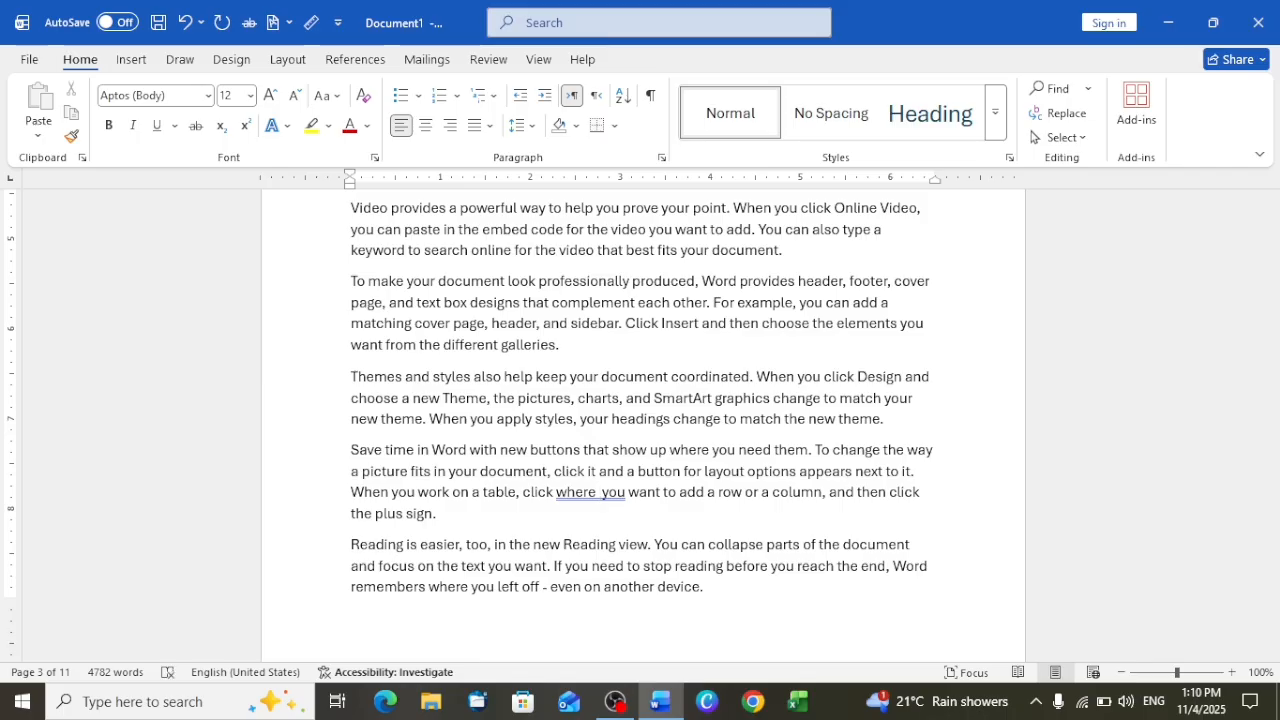
type("Ahmad")
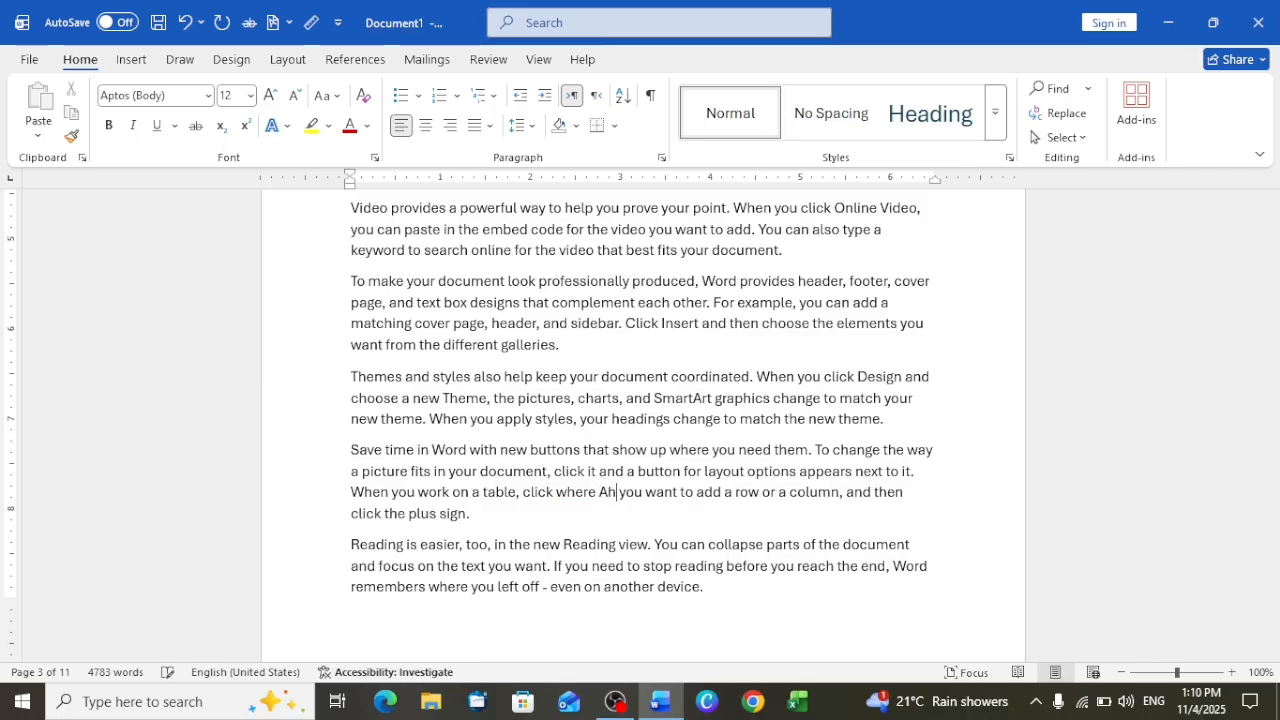
Search the document for the inserted first name, look through its highlighted occurrences, and close the search
scroll(727, 473, "up", 10)
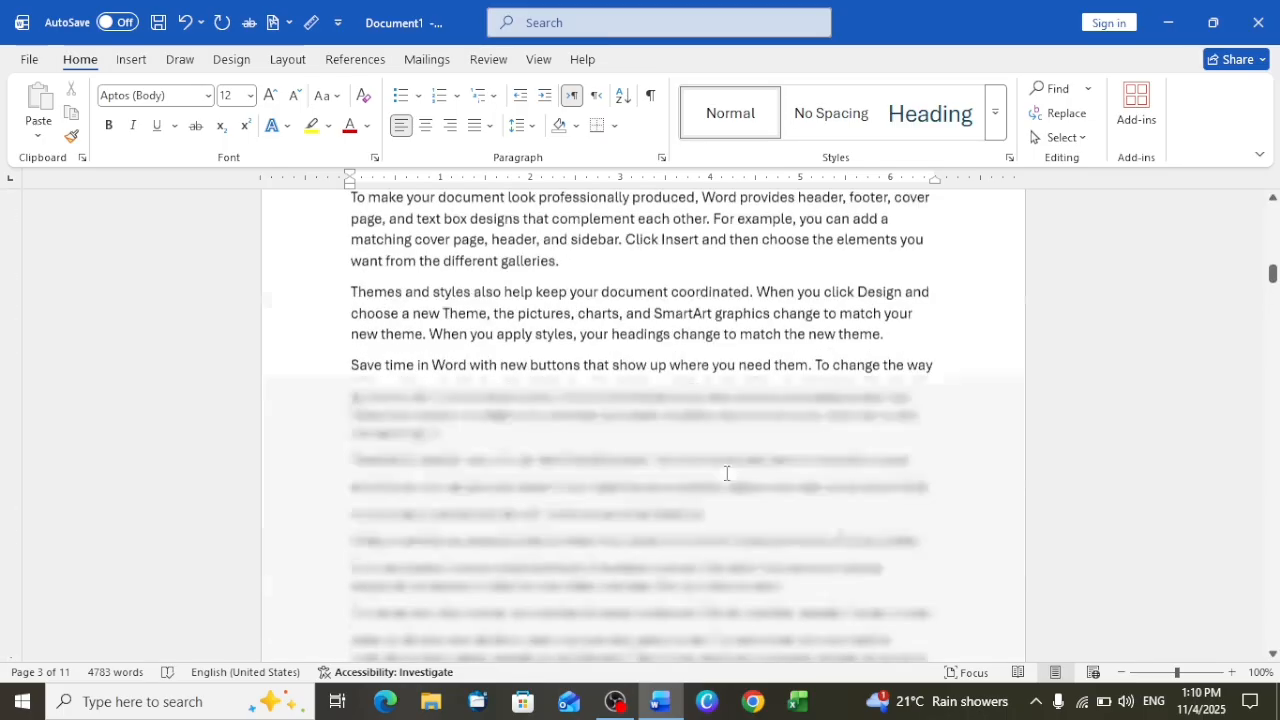
scroll(727, 473, "down", 5)
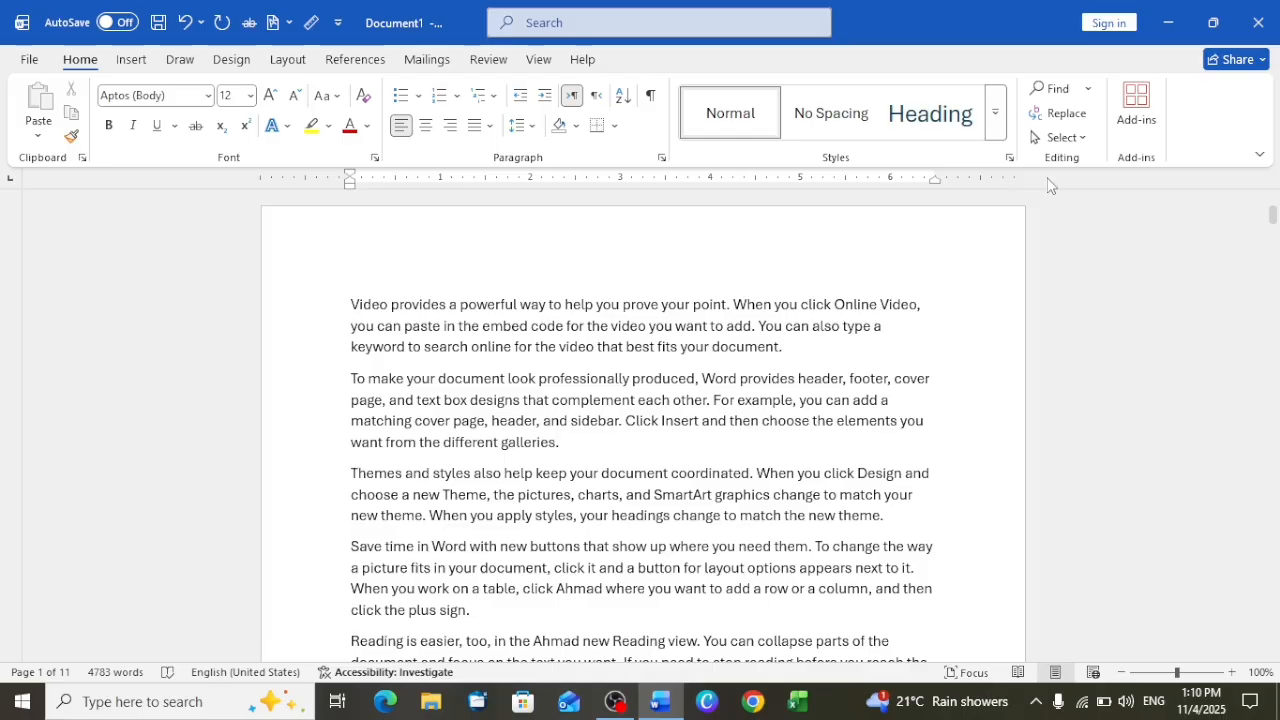
left_click(1063, 91)
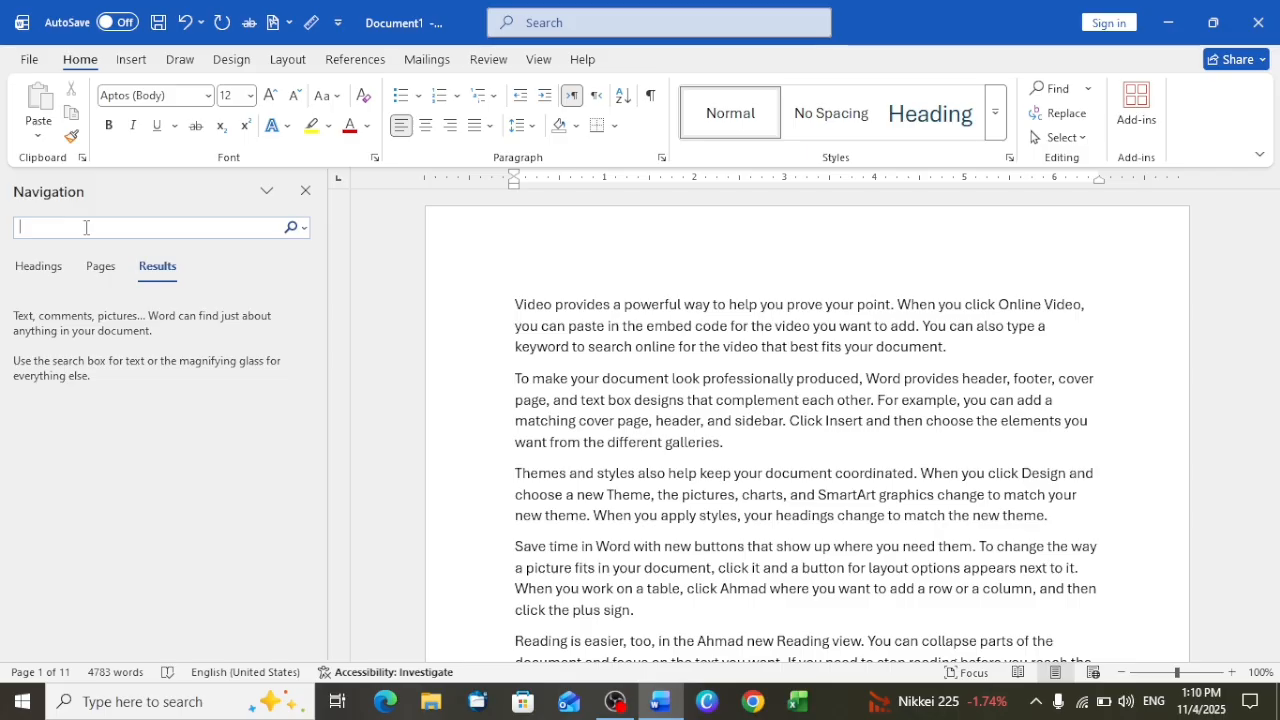
type("ahamd")
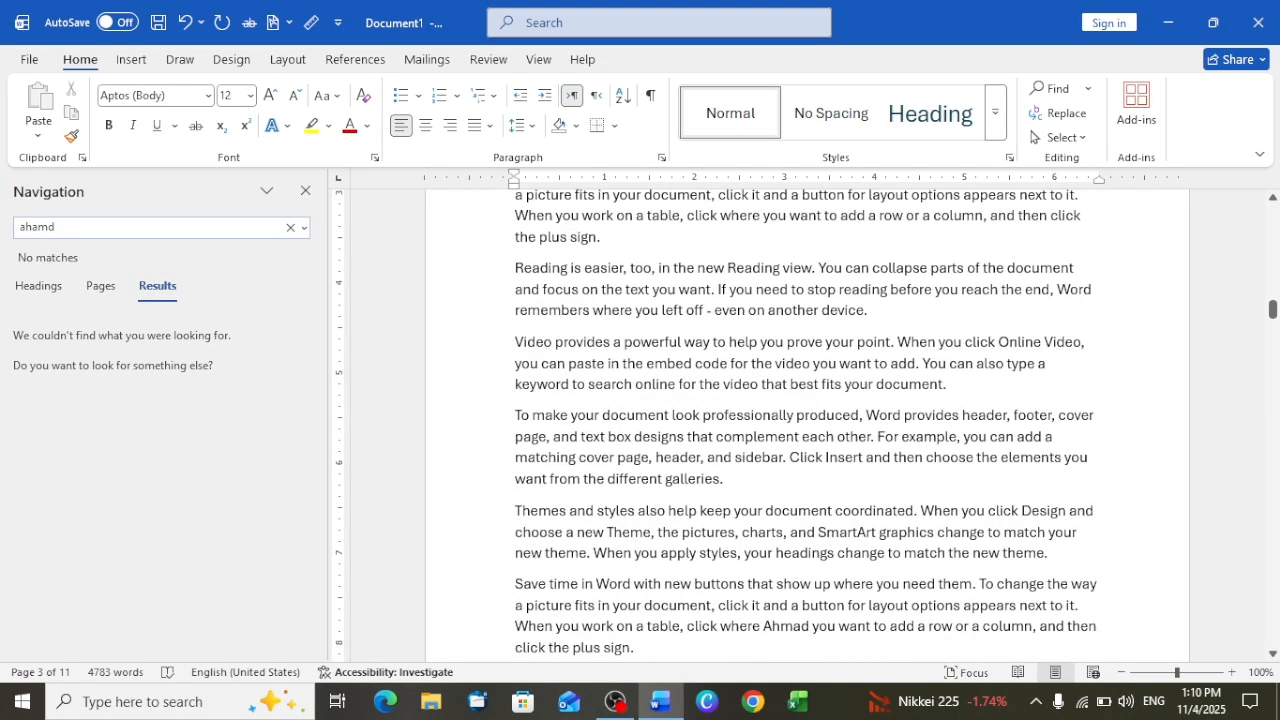
key("BackSpace")
key("BackSpace")
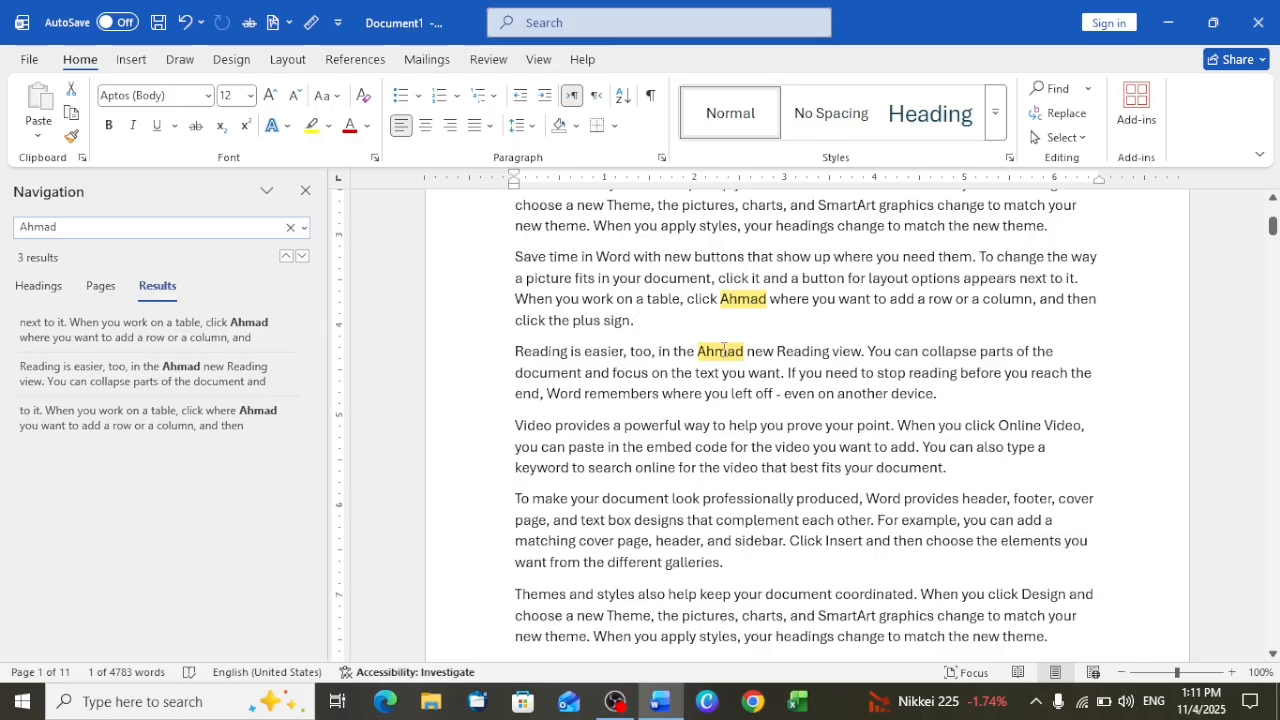
scroll(725, 343, "down", 10)
scroll(725, 348, "down", 10)
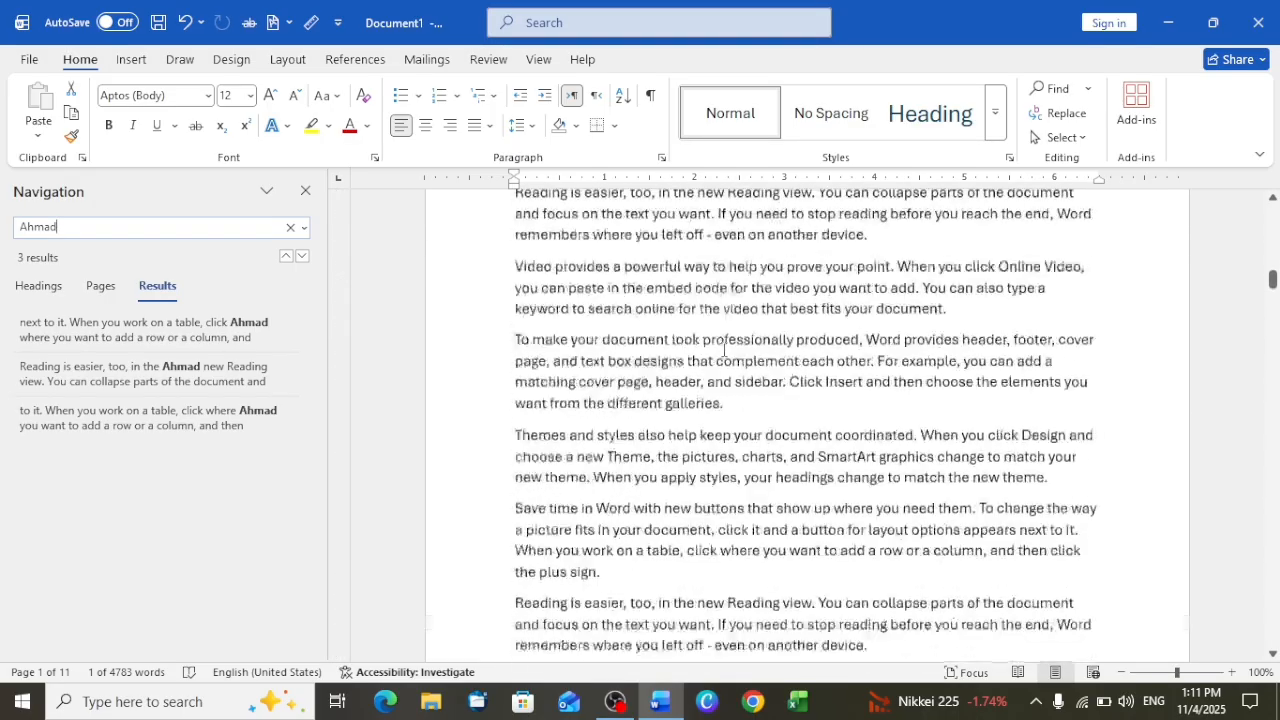
scroll(725, 350, "down", 5)
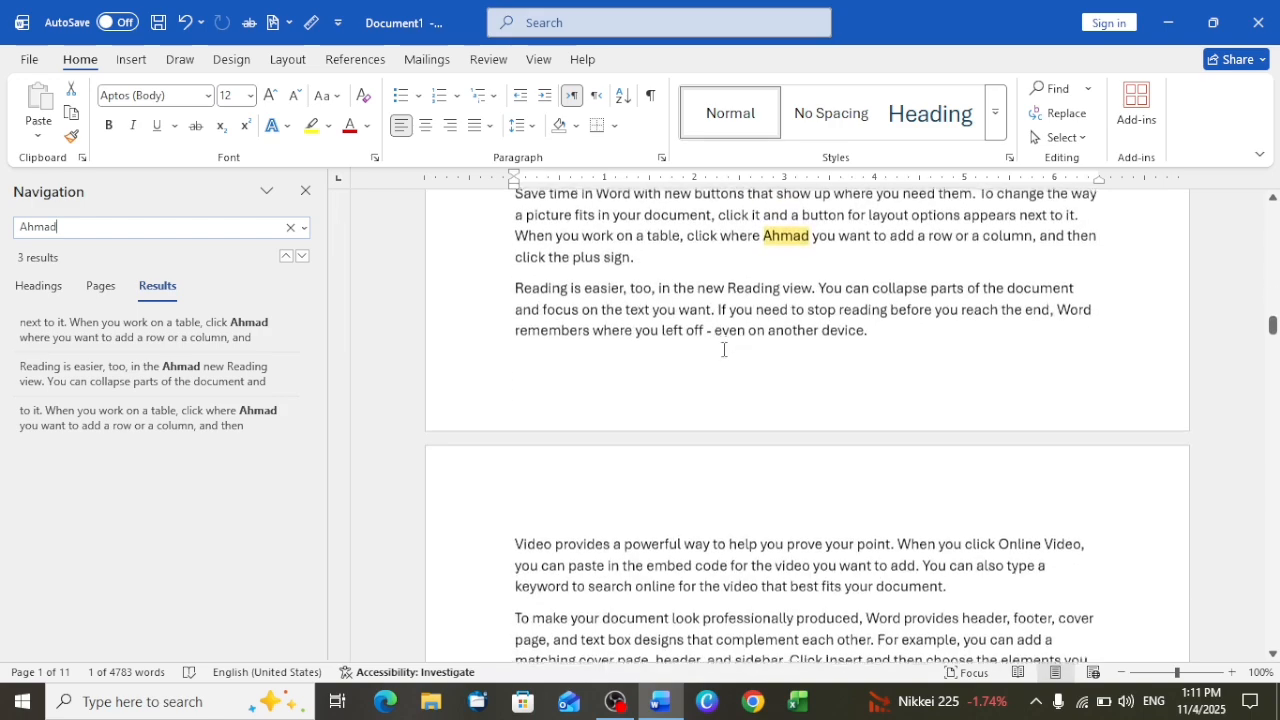
scroll(792, 229, "up", 1)
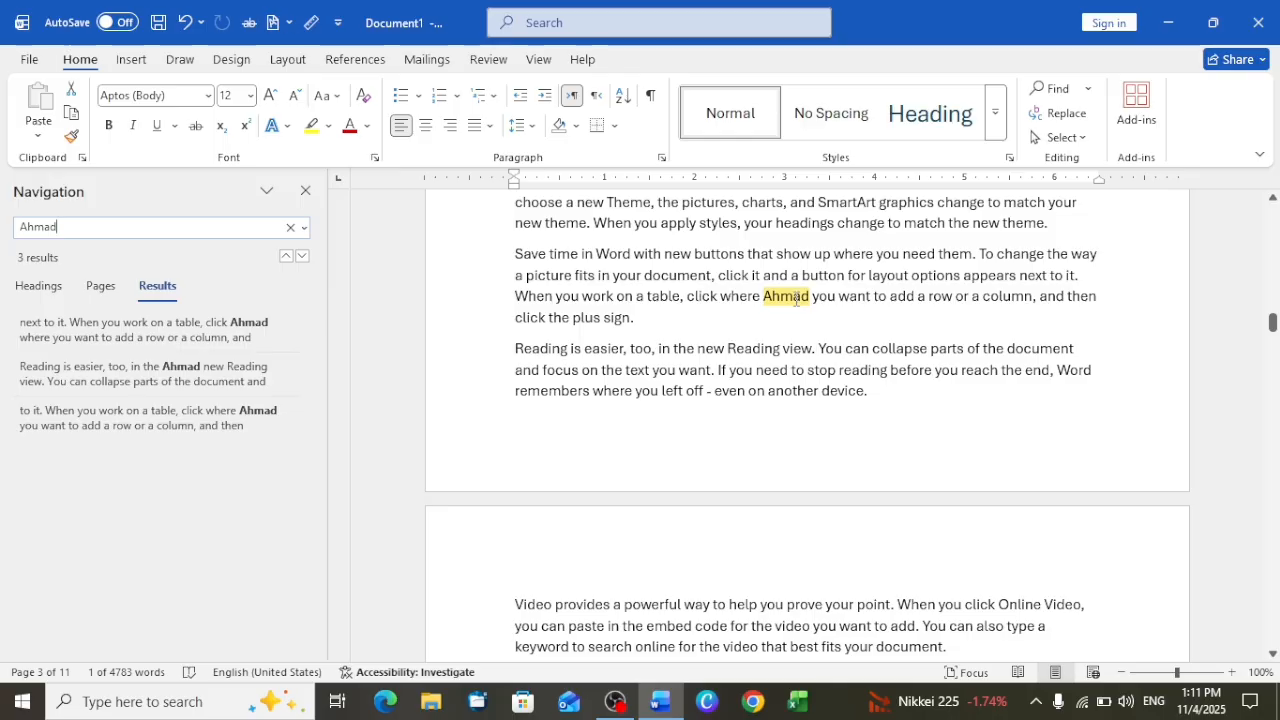
left_click(305, 191)
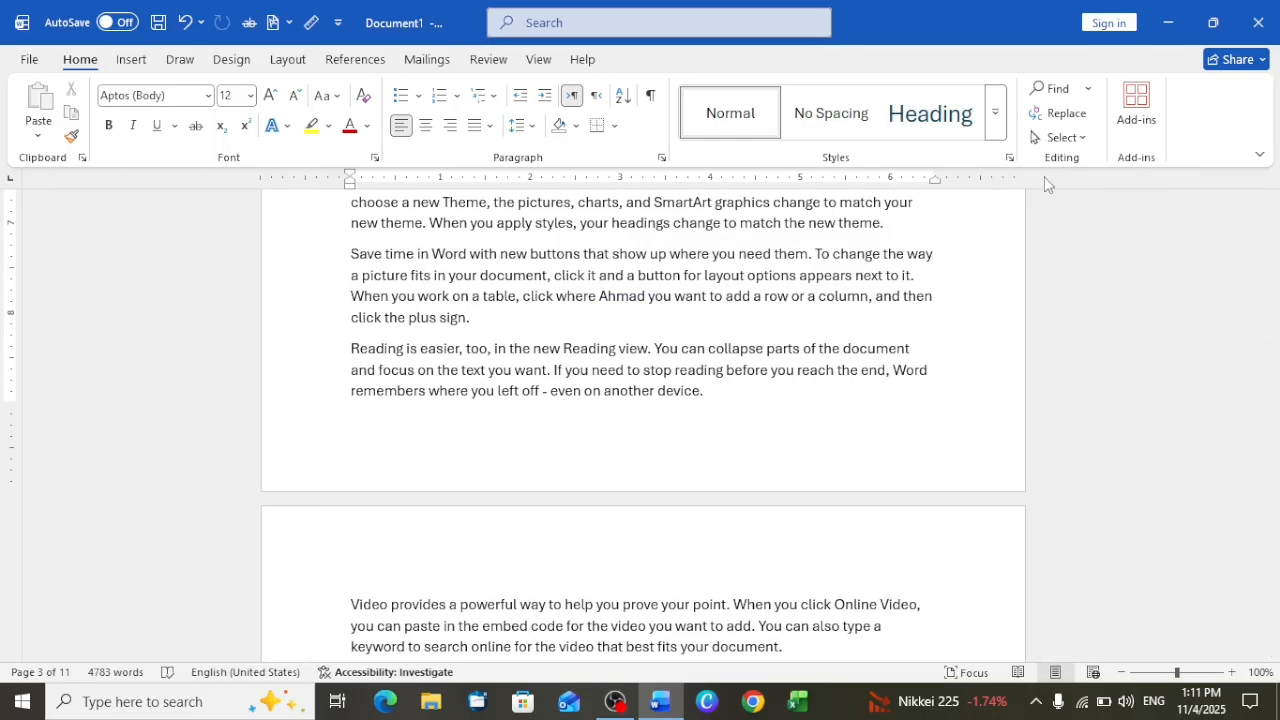
Open Find and Replace and look over its Find, Go To and Replace options, ending on Replace
scroll(935, 310, "up", 7)
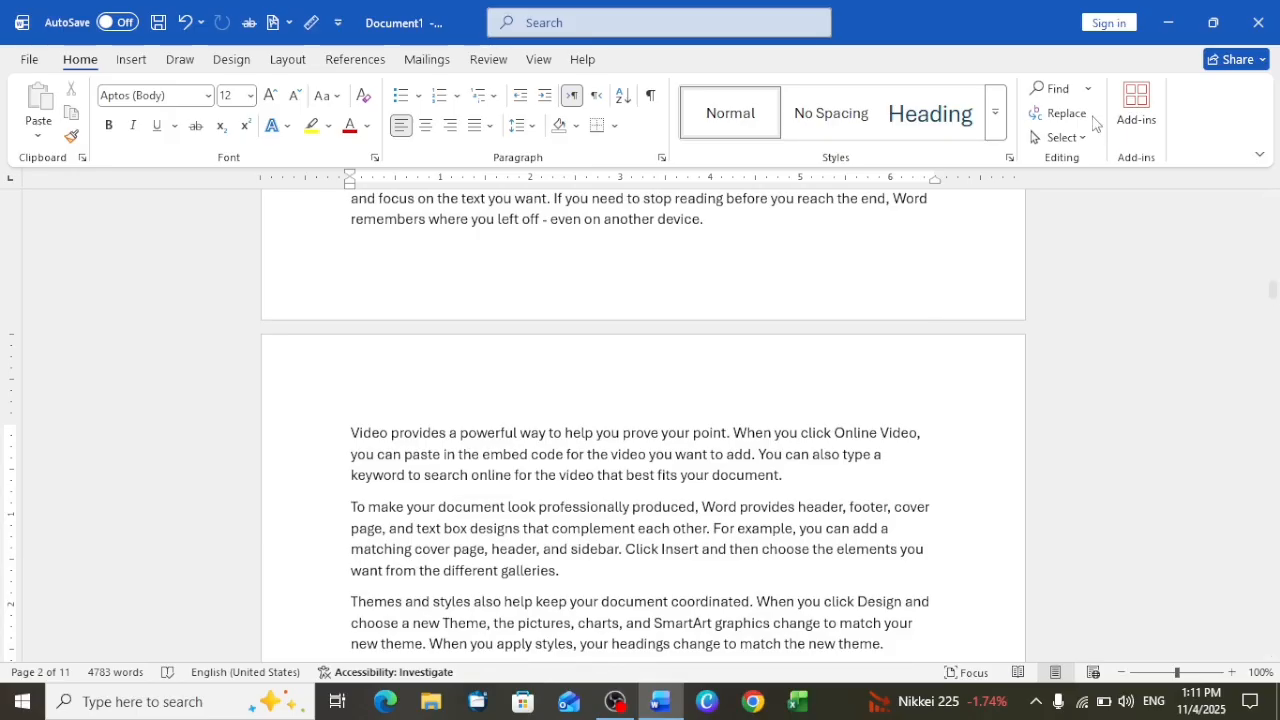
left_click(1066, 115)
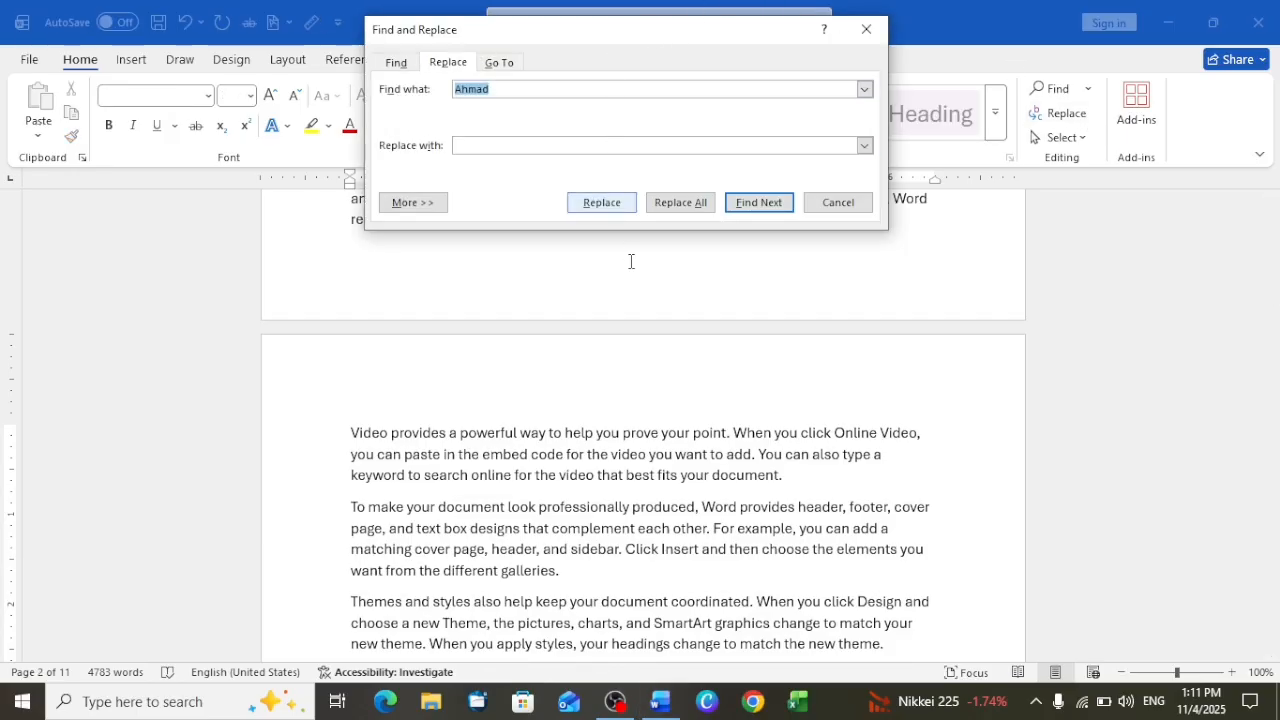
left_click(396, 63)
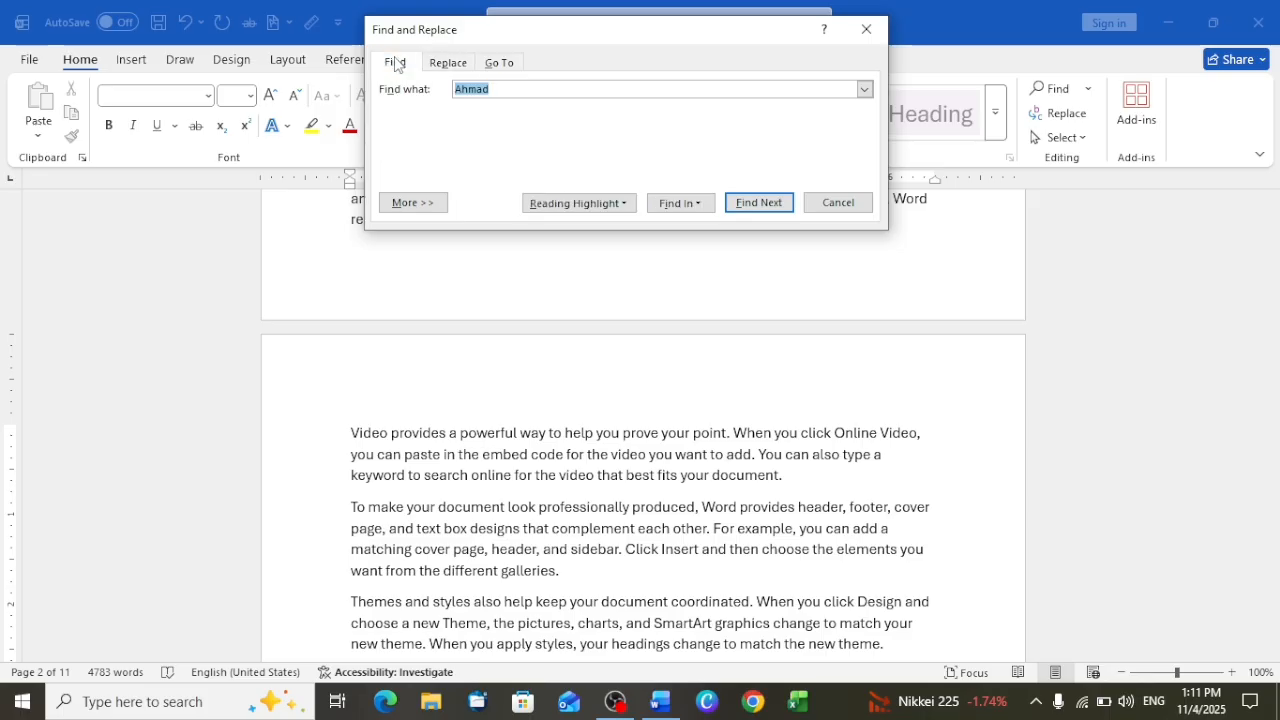
left_click(436, 64)
left_click(500, 62)
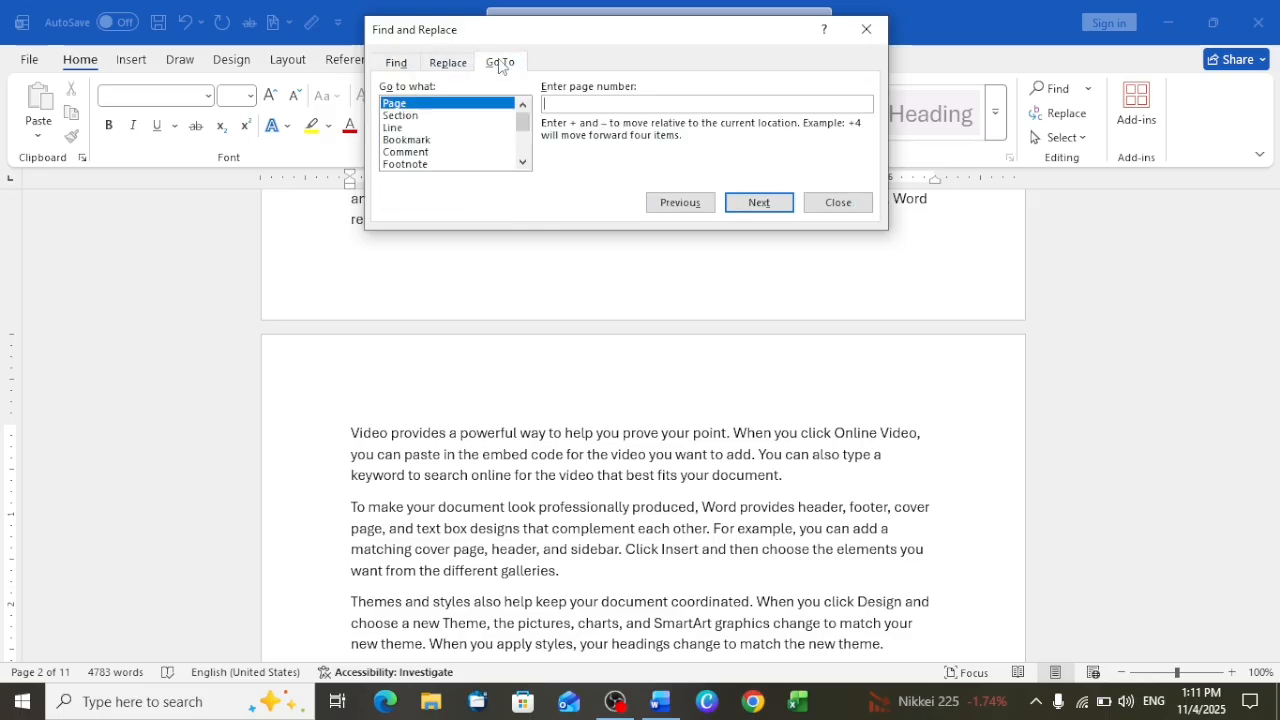
left_click(438, 66)
left_click(396, 62)
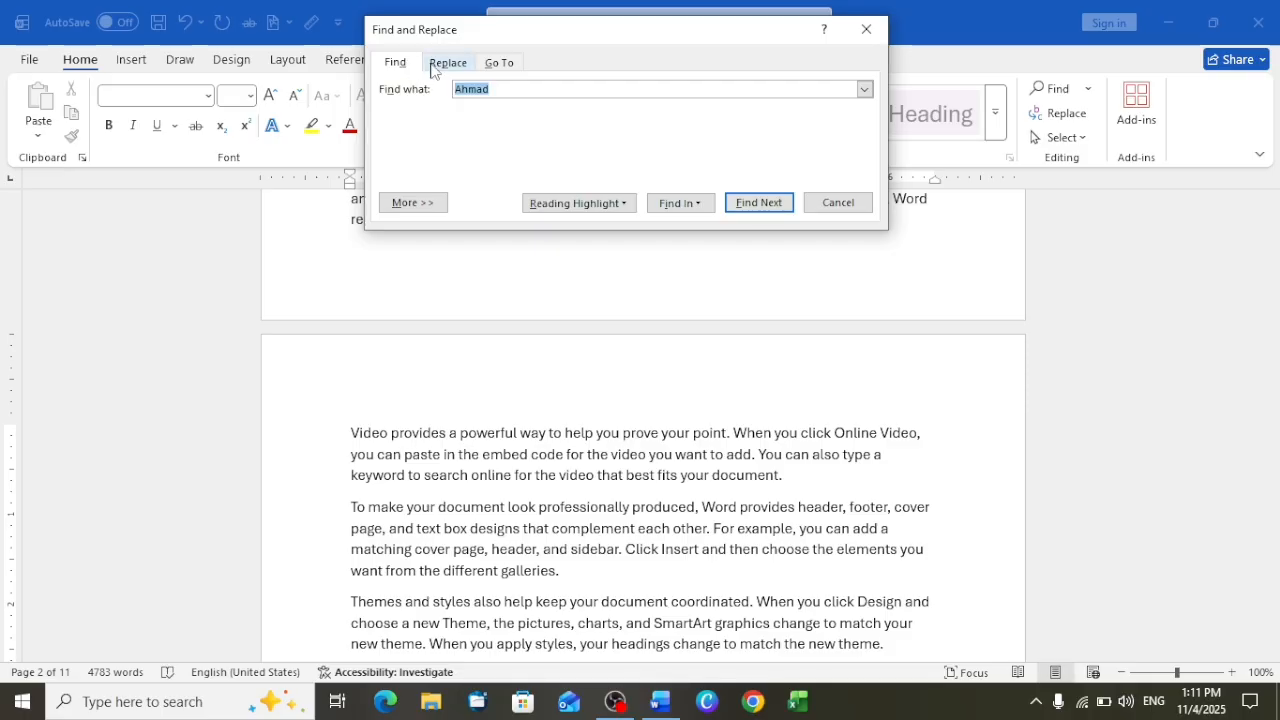
left_click(433, 66)
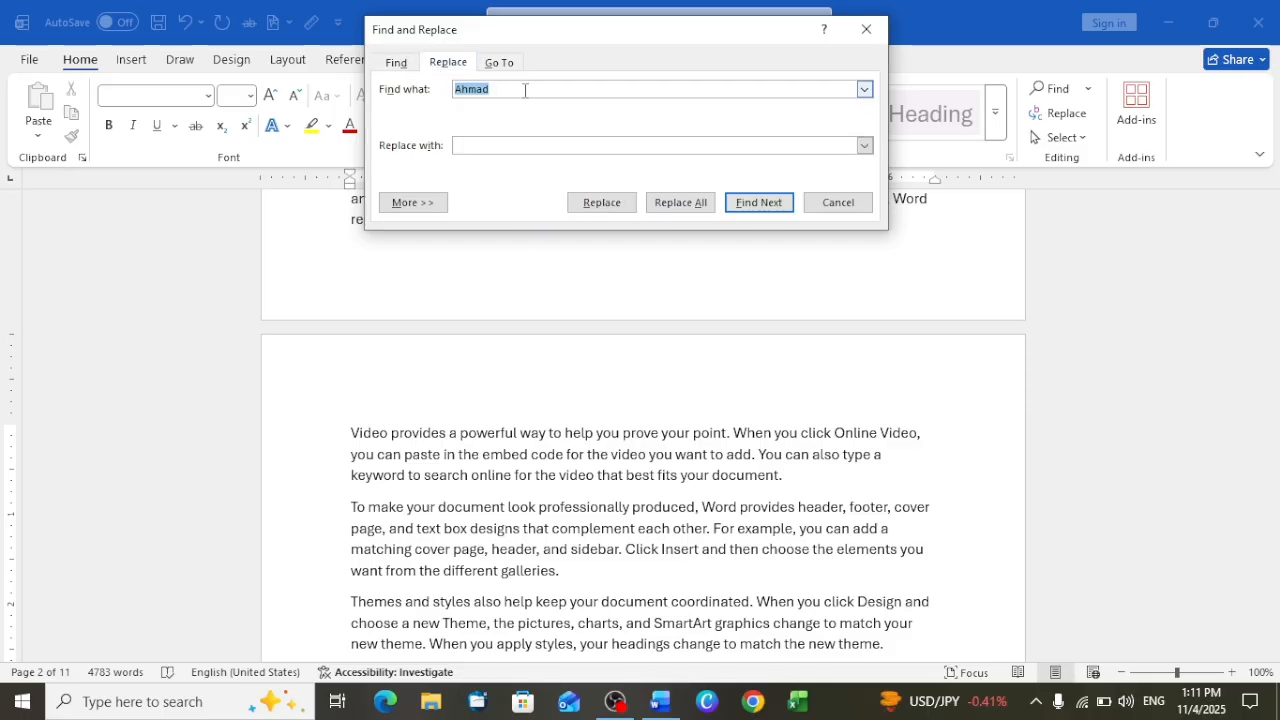
Replace all occurrences of the inserted first name with a different first name and close Find and Replace
left_click(508, 141)
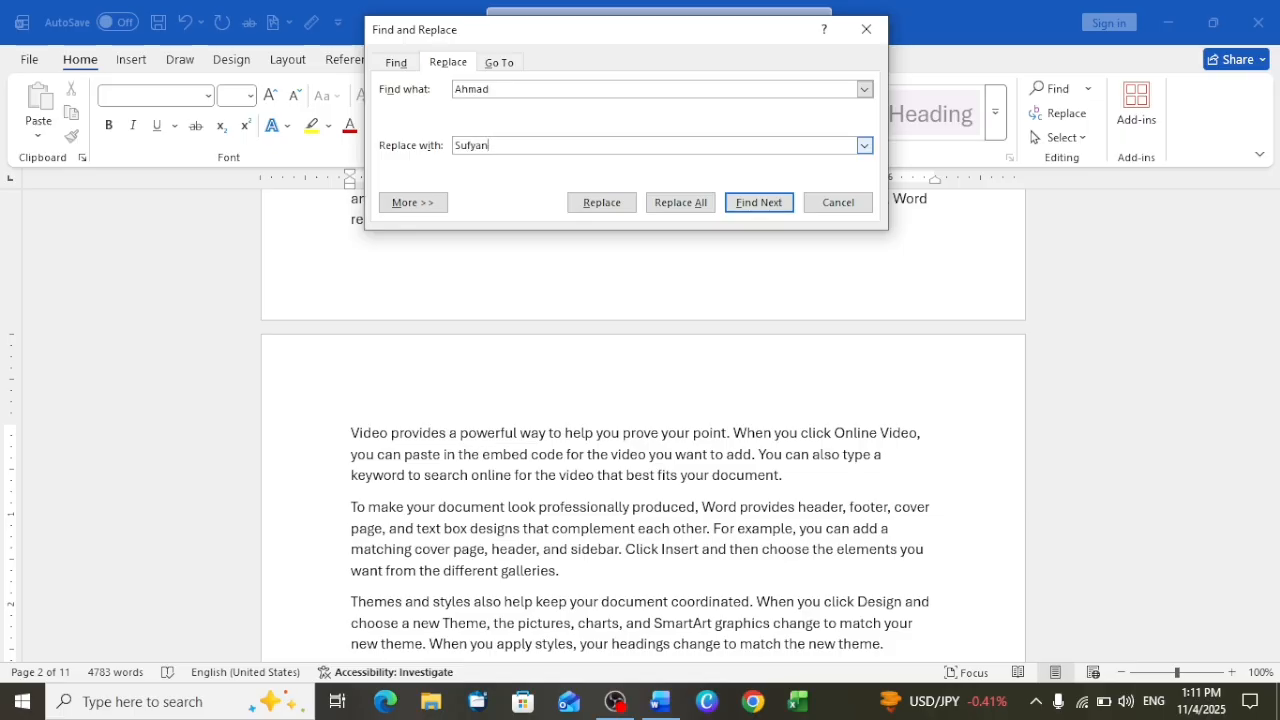
left_click(689, 212)
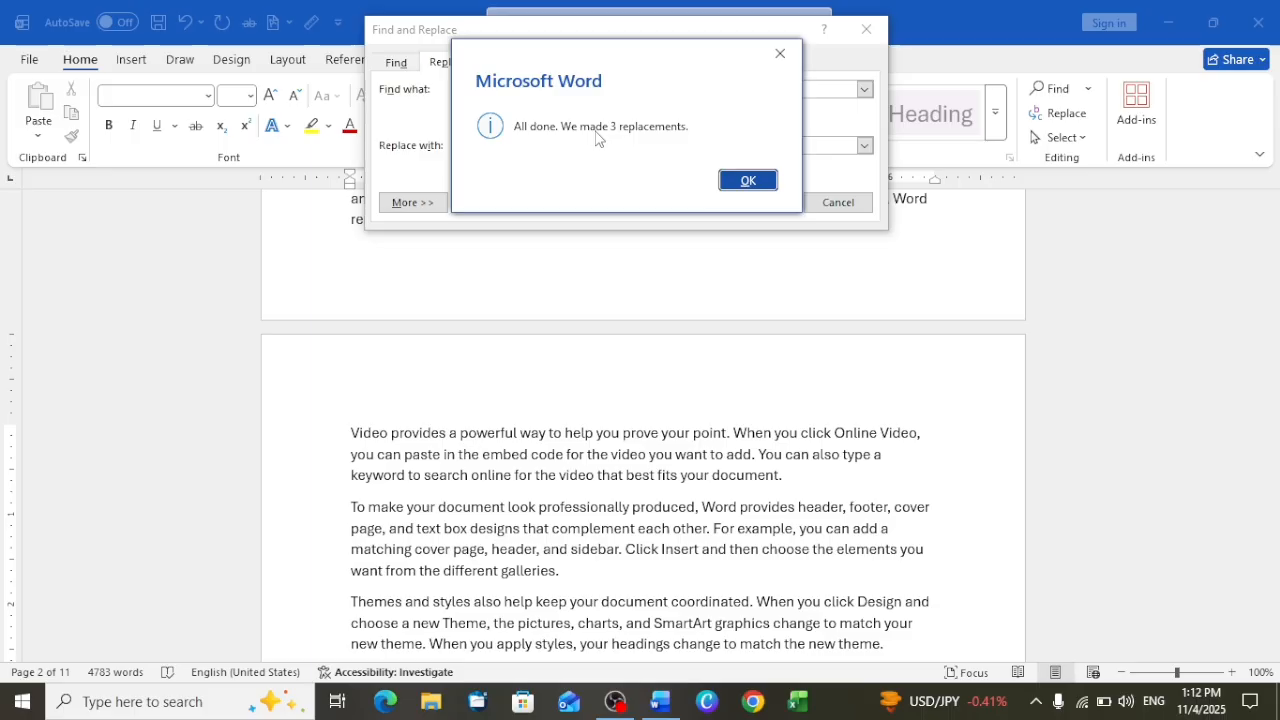
left_click(745, 180)
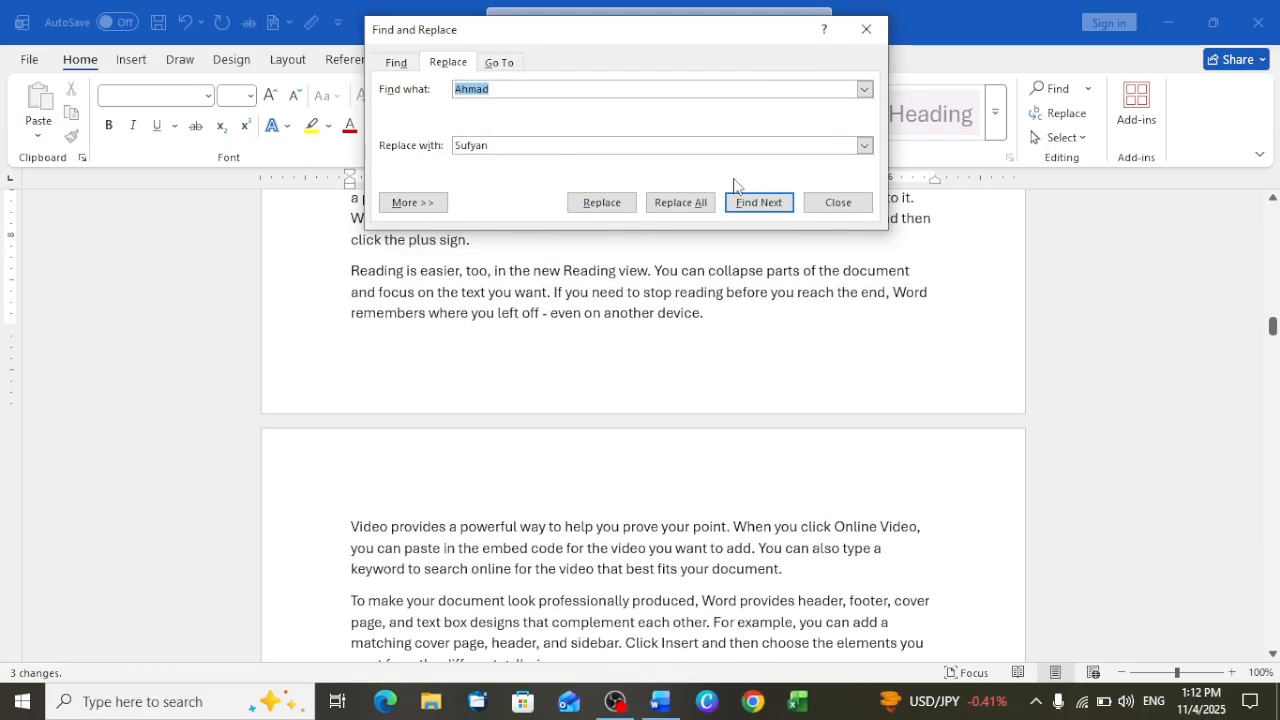
left_click(842, 205)
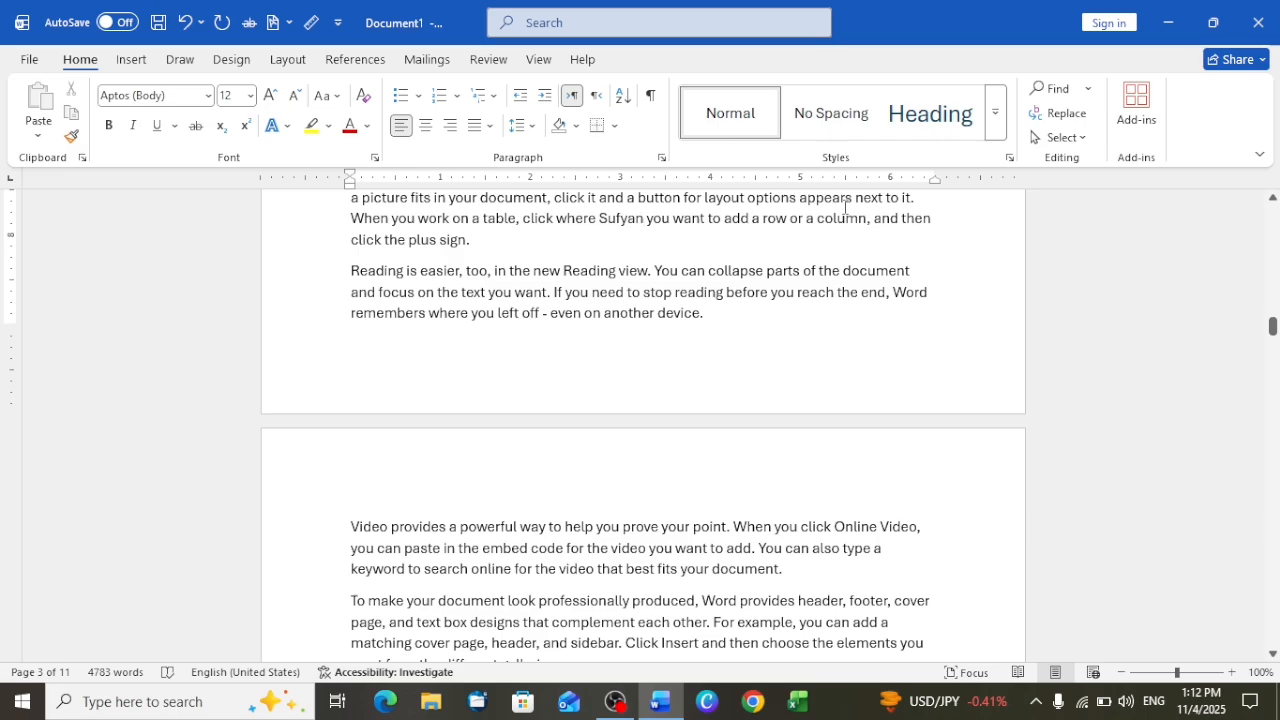
Search the document for the replacement first name and look through its highlighted occurrences
scroll(784, 269, "up", 10)
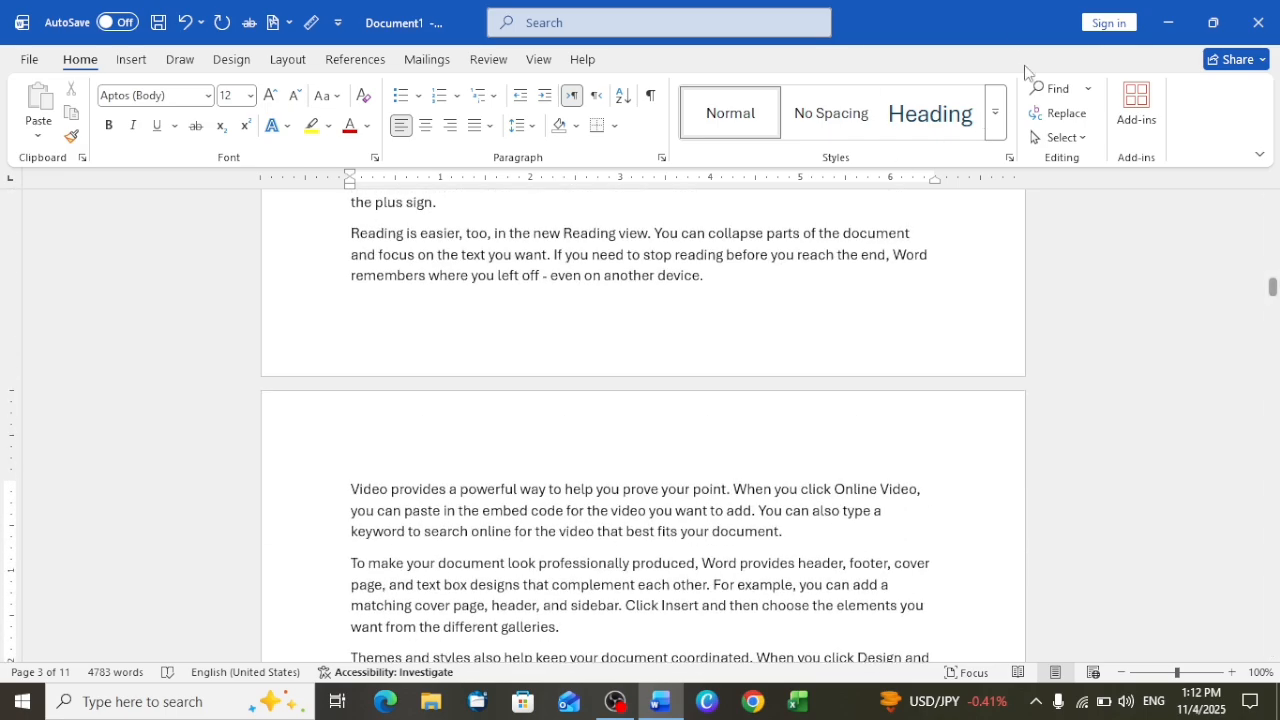
left_click(1062, 92)
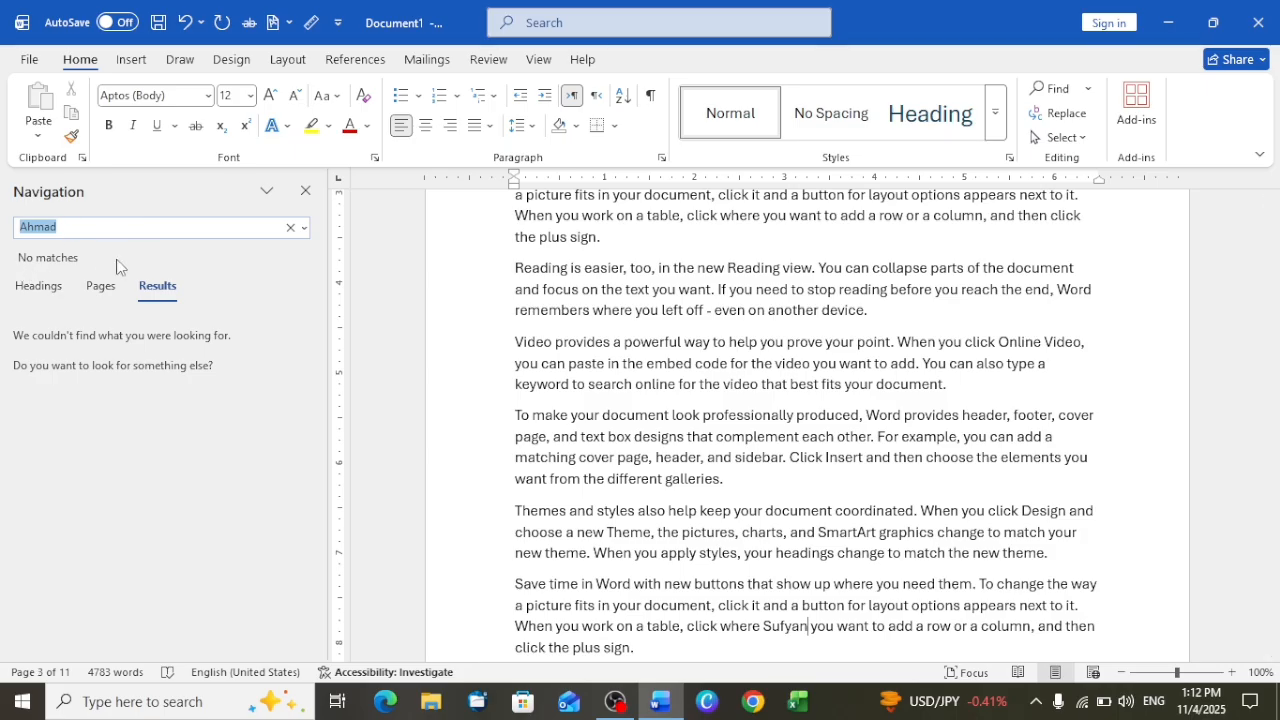
key("BackSpace")
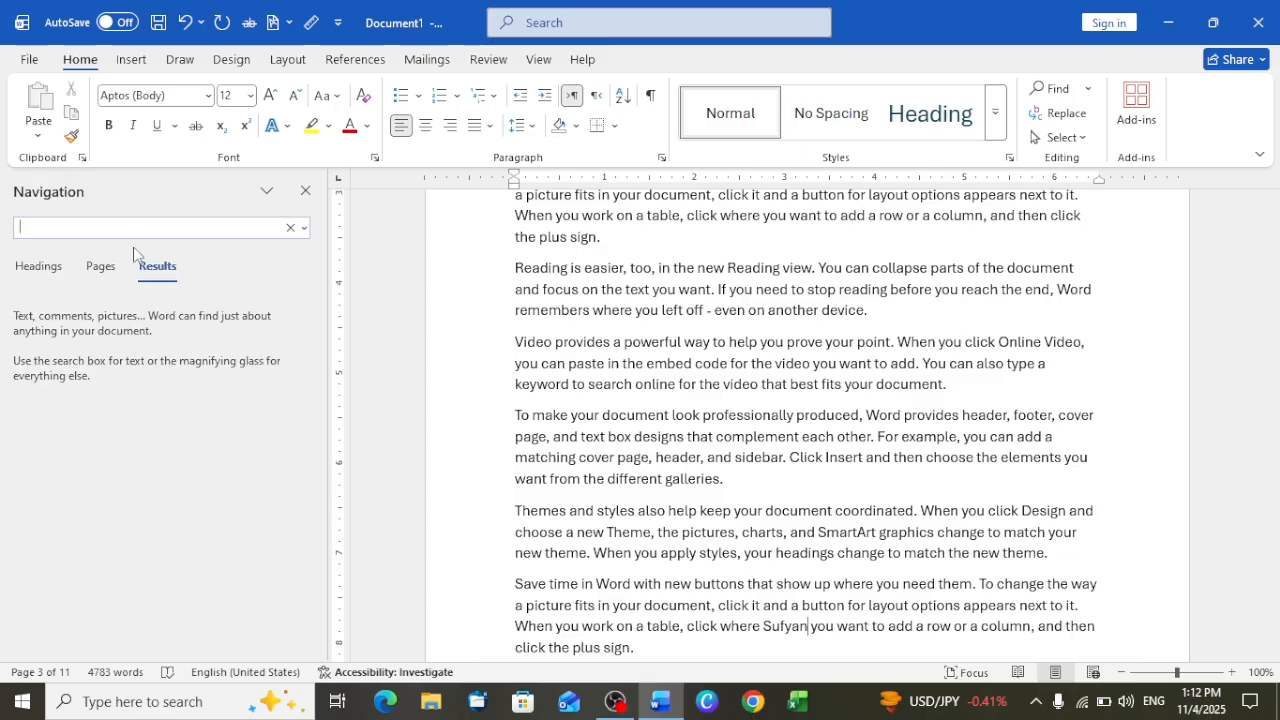
type("sufyan")
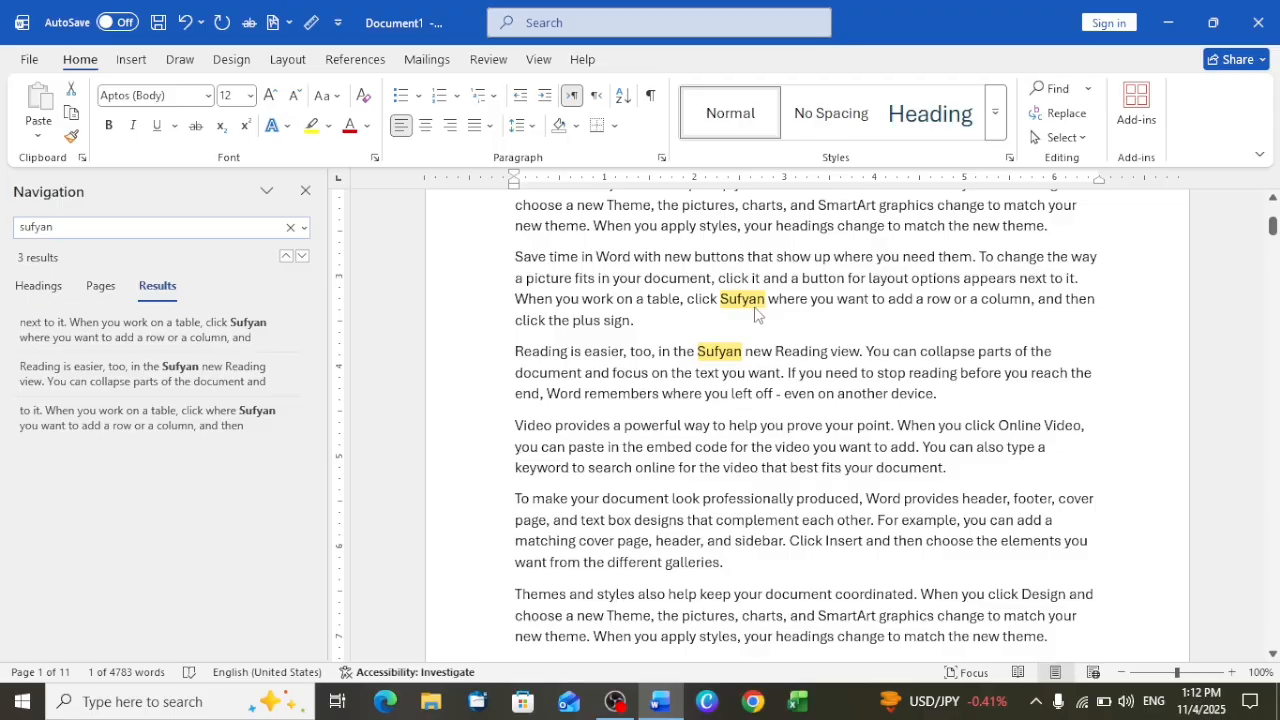
scroll(743, 362, "down", 3)
scroll(743, 362, "down", 20)
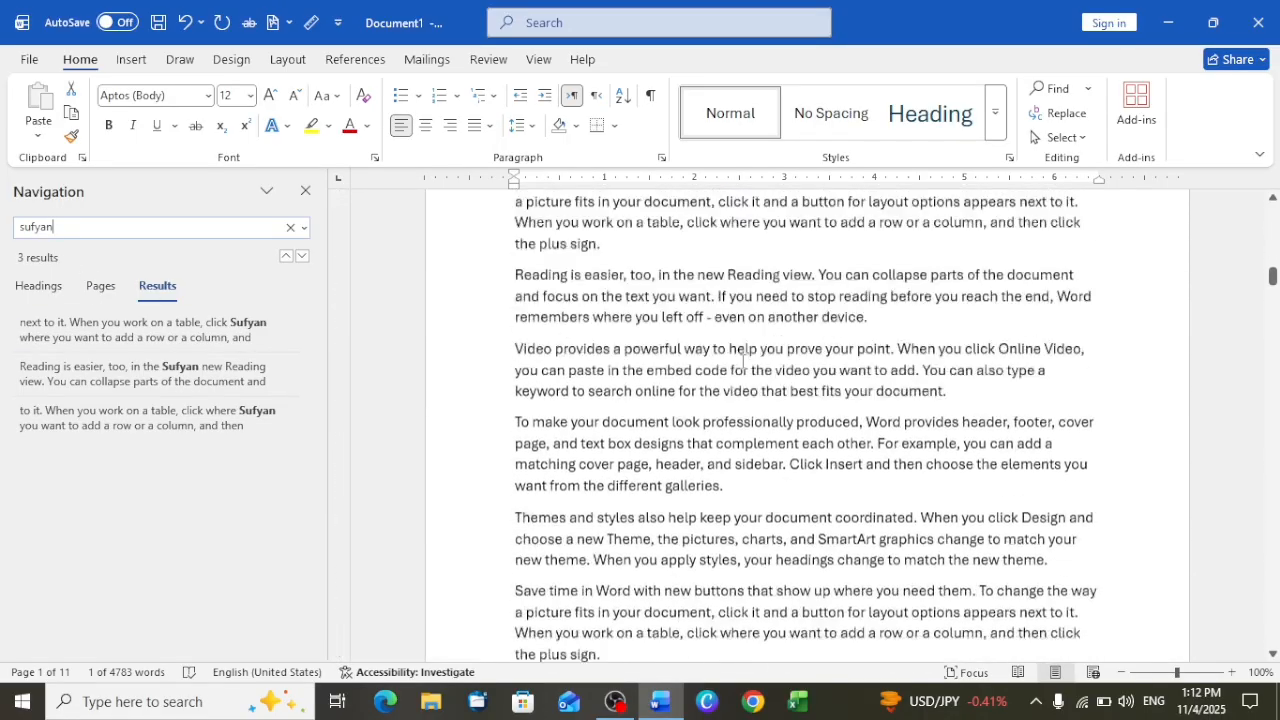
scroll(743, 362, "up", 12)
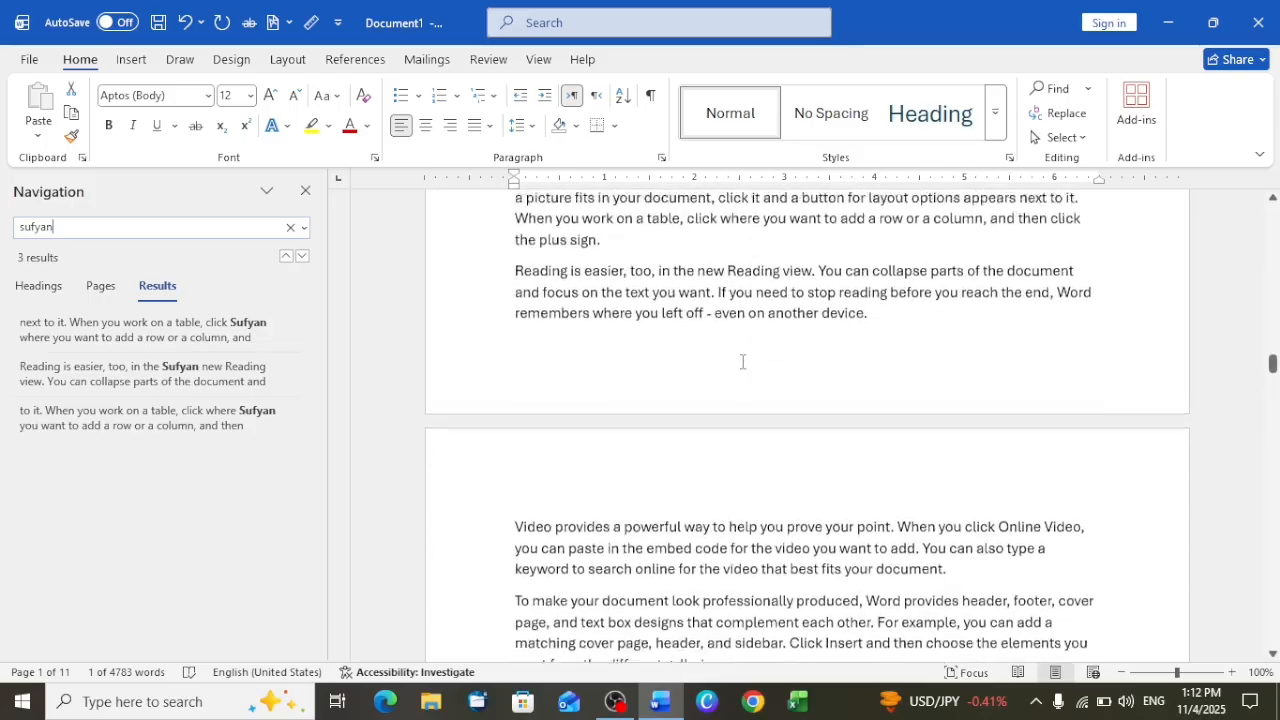
Show the search matches as page thumbnails and look at the matching pages 1 and 3
scroll(743, 358, "up", 7)
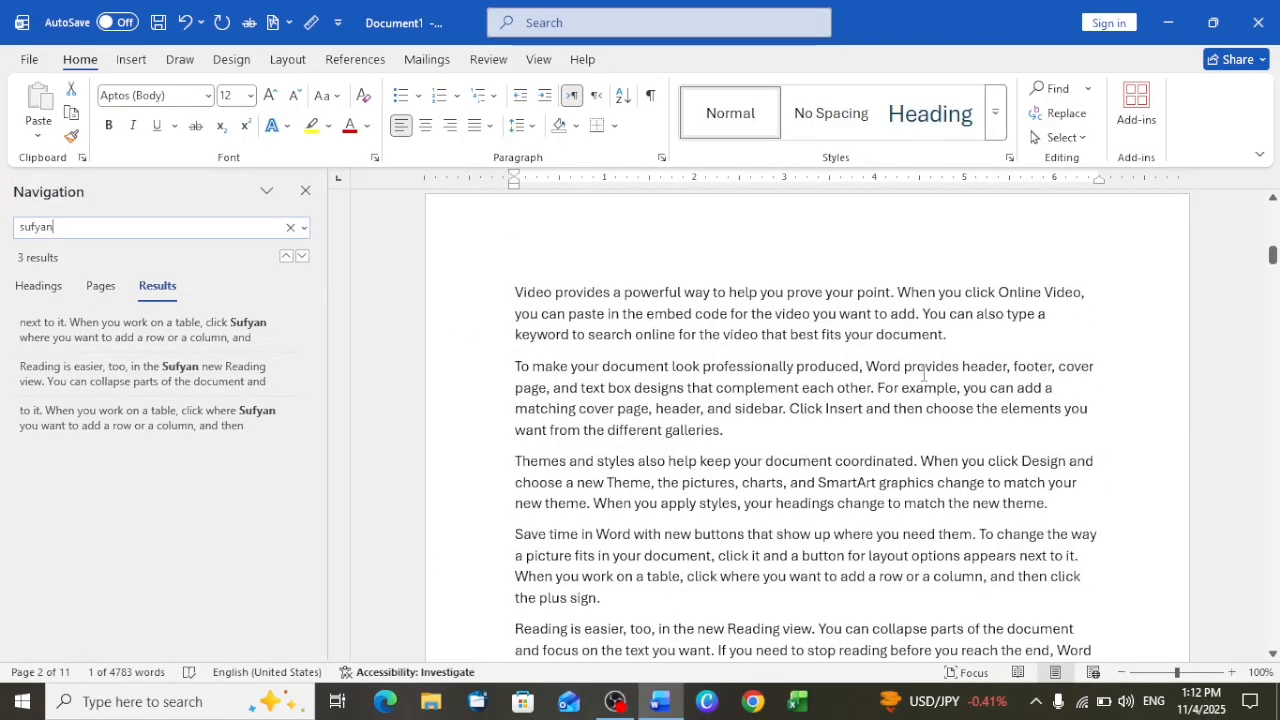
left_click(93, 287)
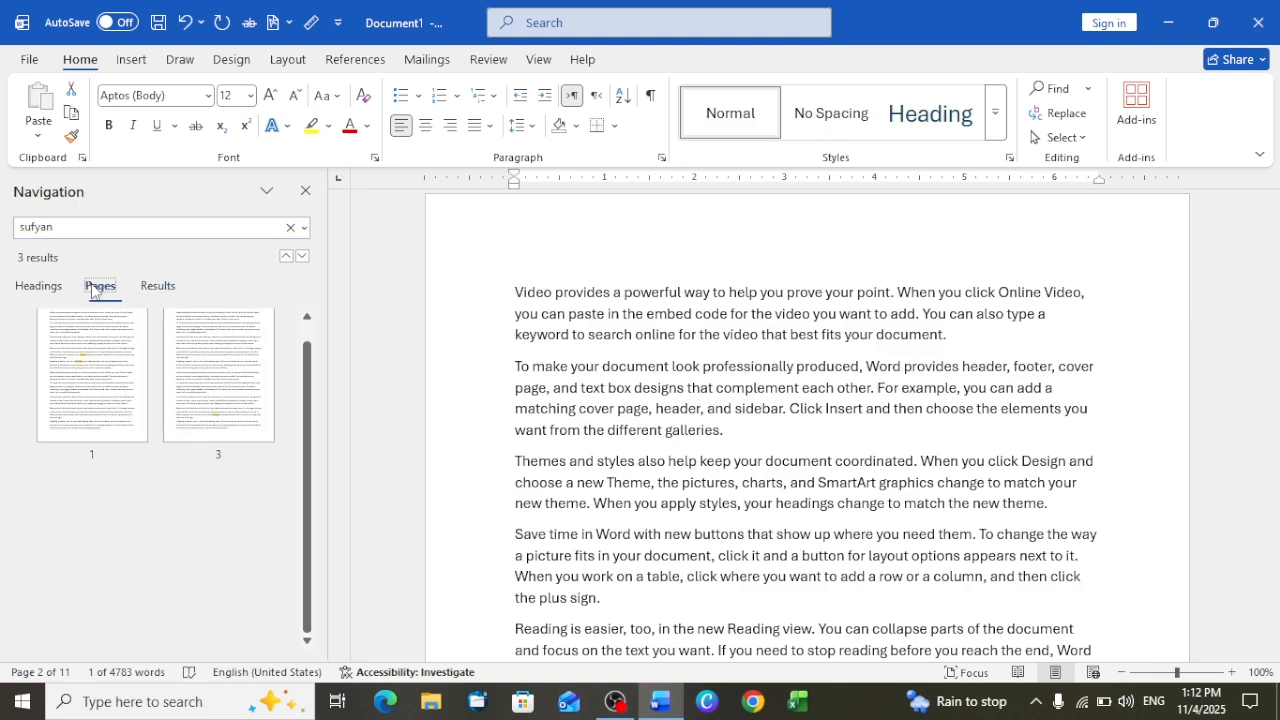
left_click(104, 374)
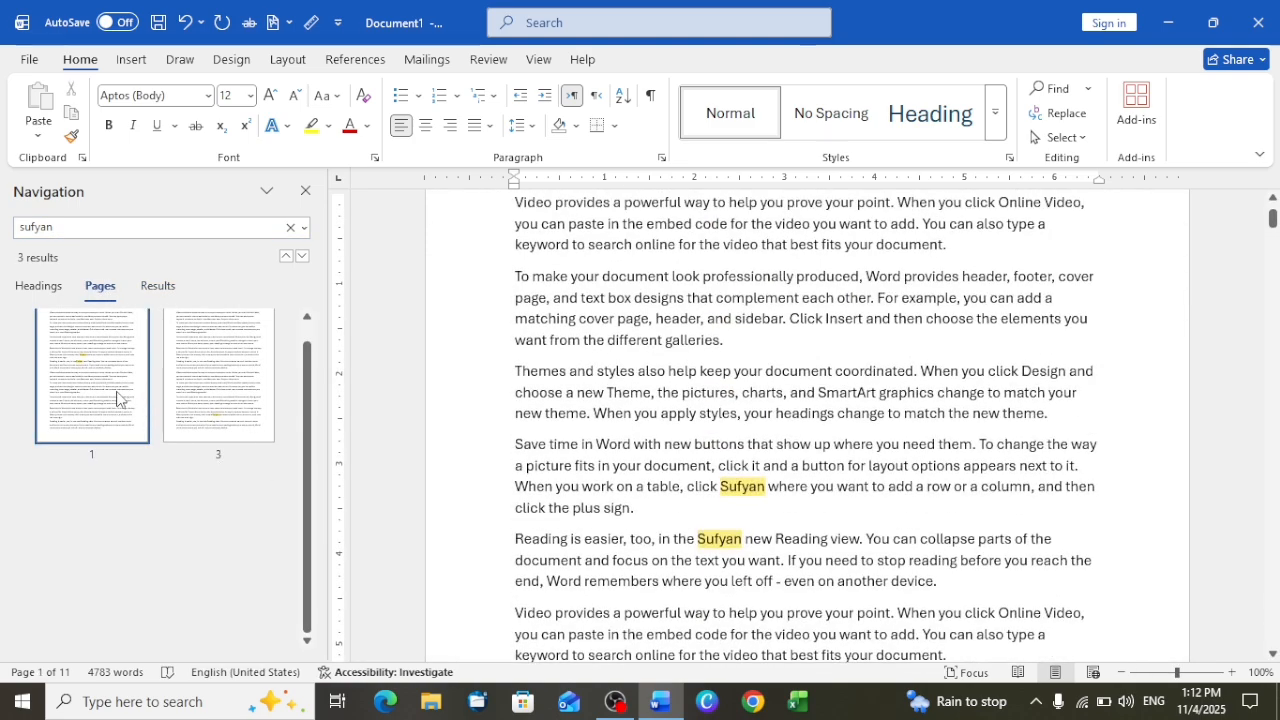
left_click(206, 392)
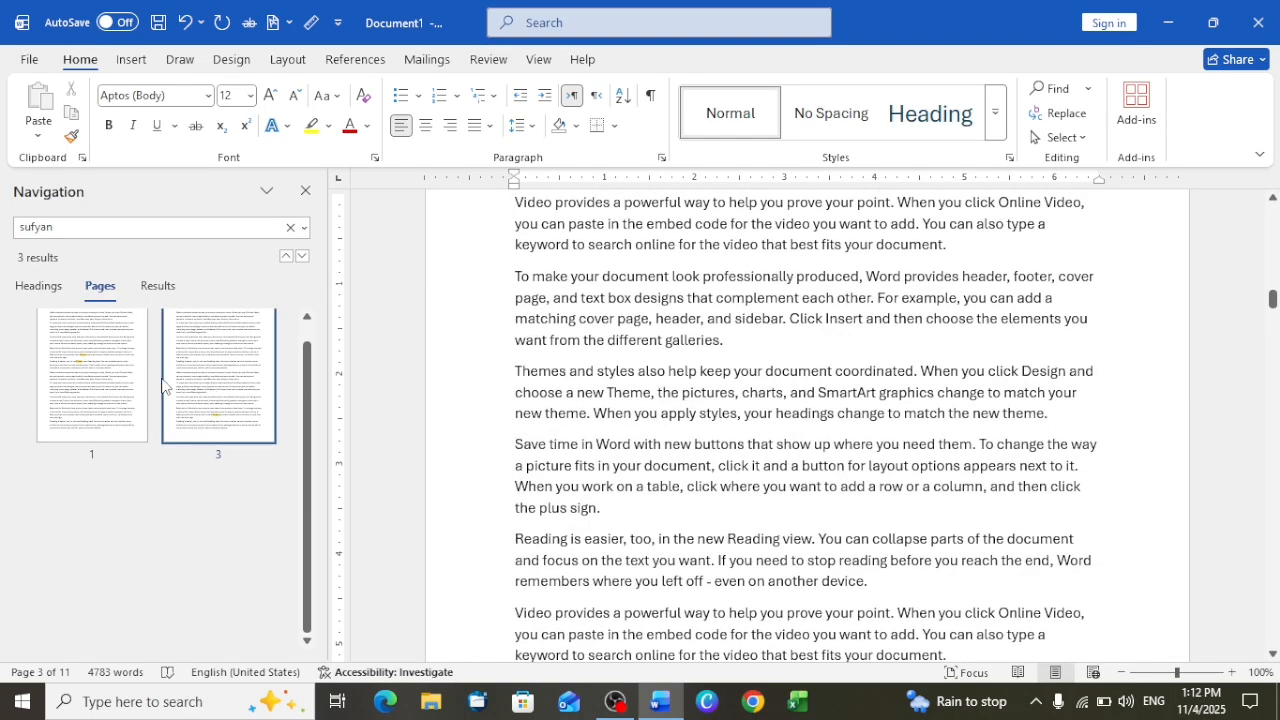
Clear the search, search again for the replacement first name, and look over the matching page thumbnails
double_click(93, 226)
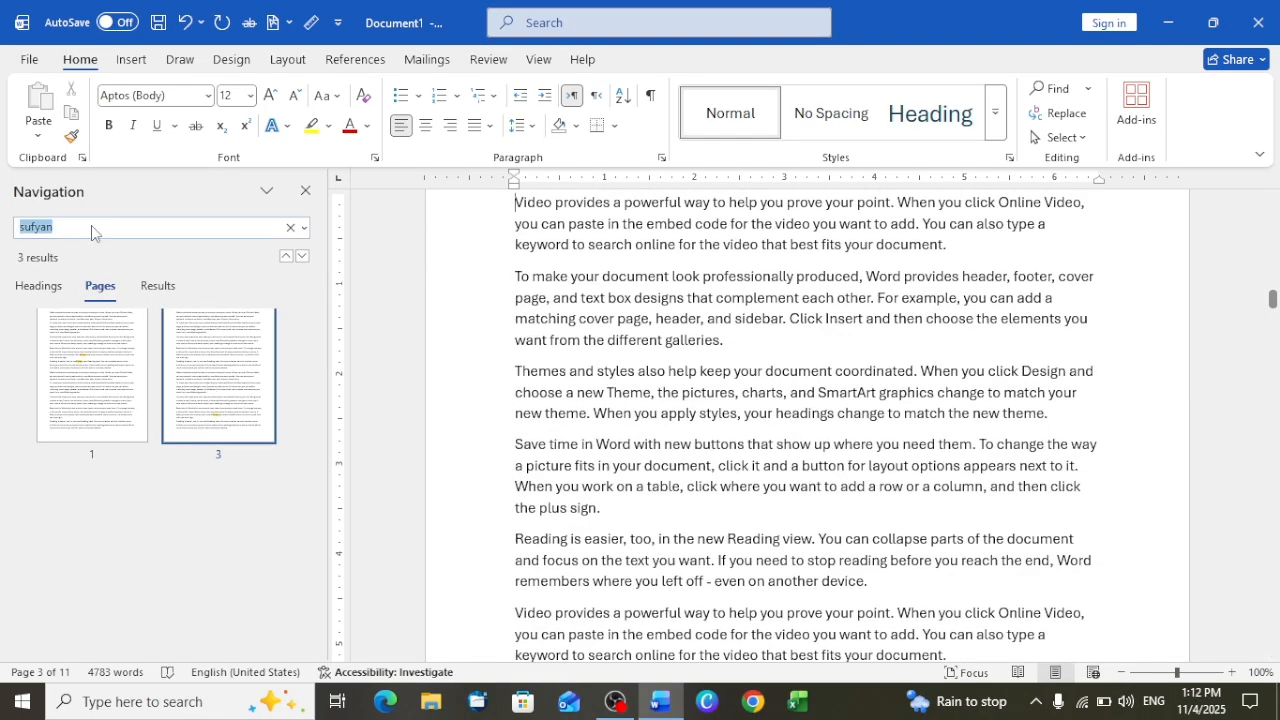
key("BackSpace")
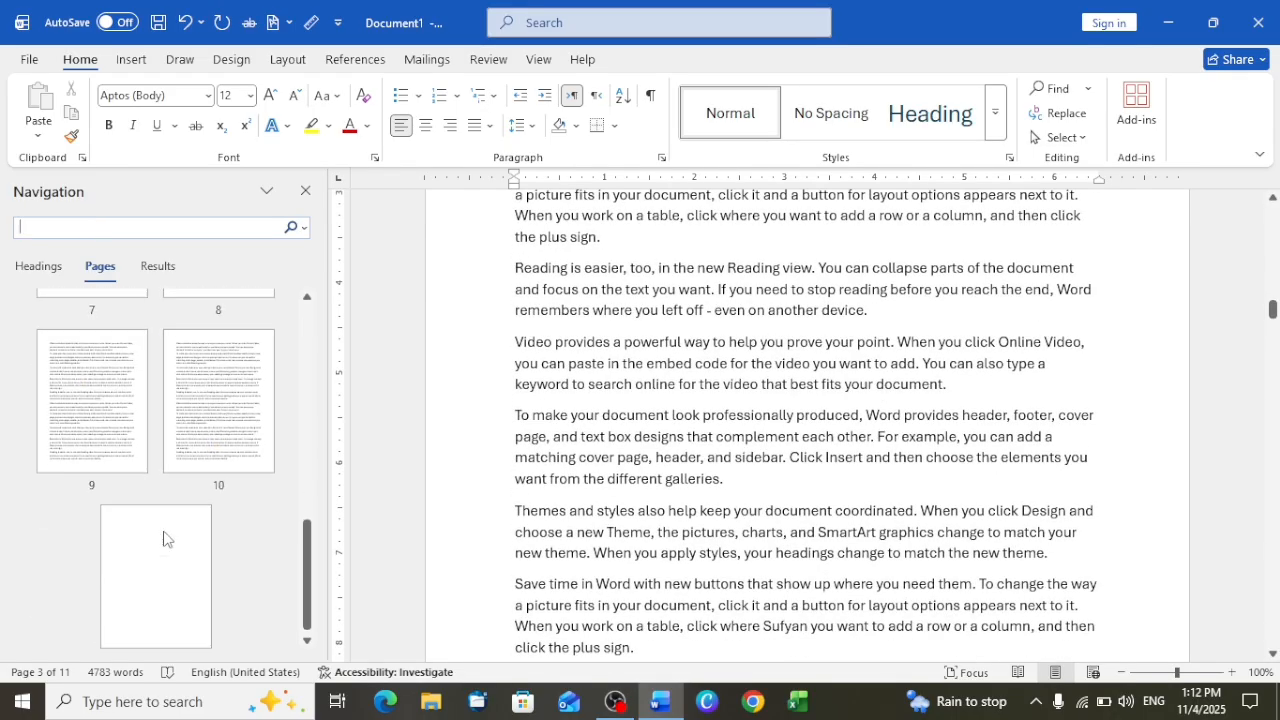
left_click(68, 224)
type("s")
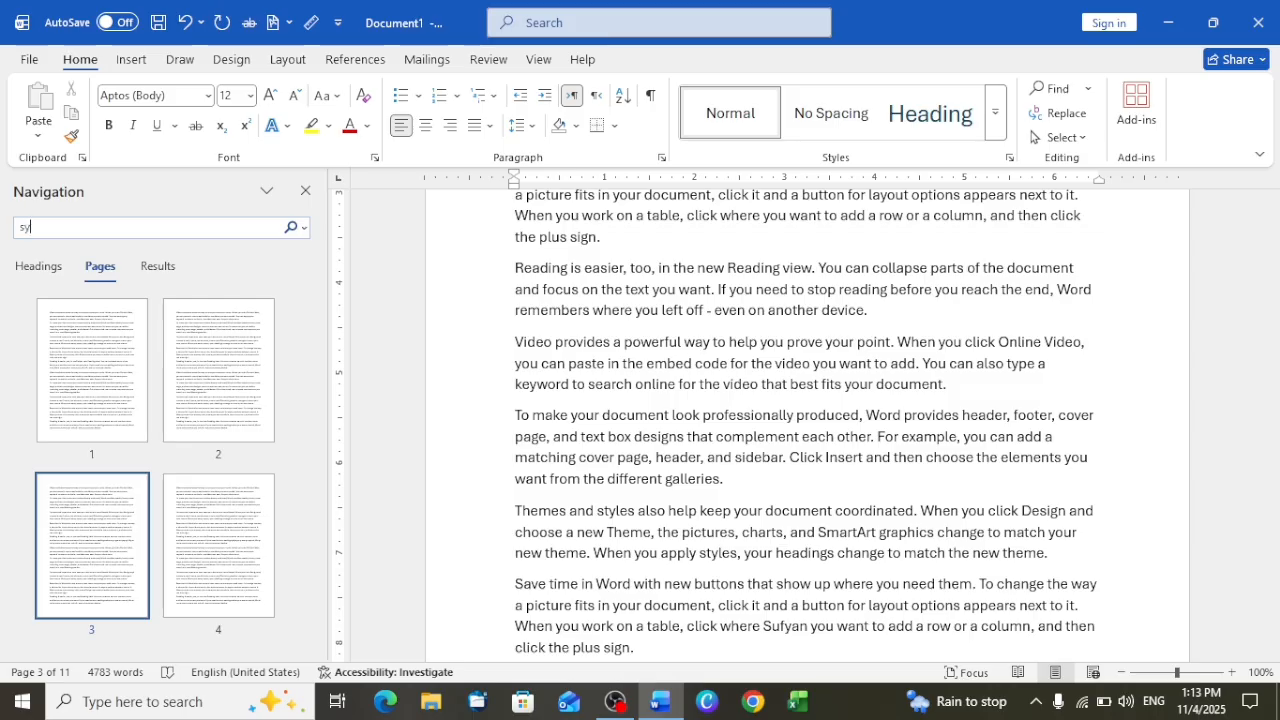
type("ufyan")
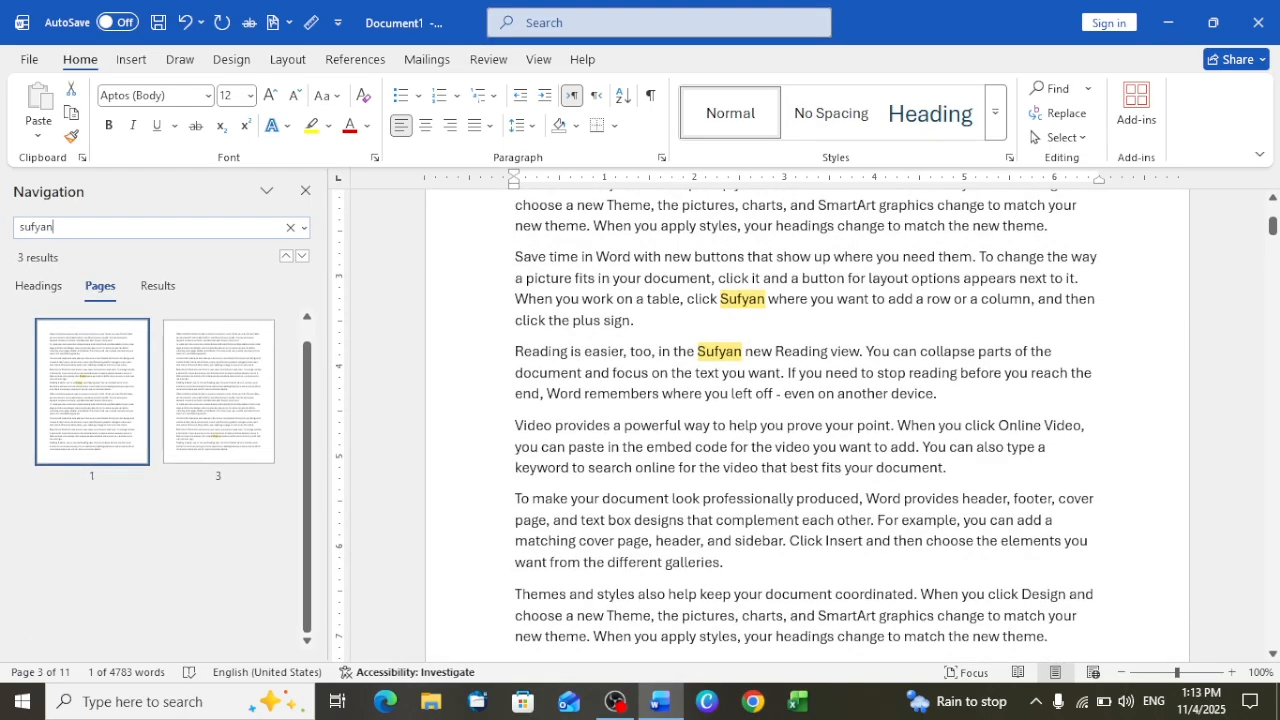
scroll(97, 396, "down", 2)
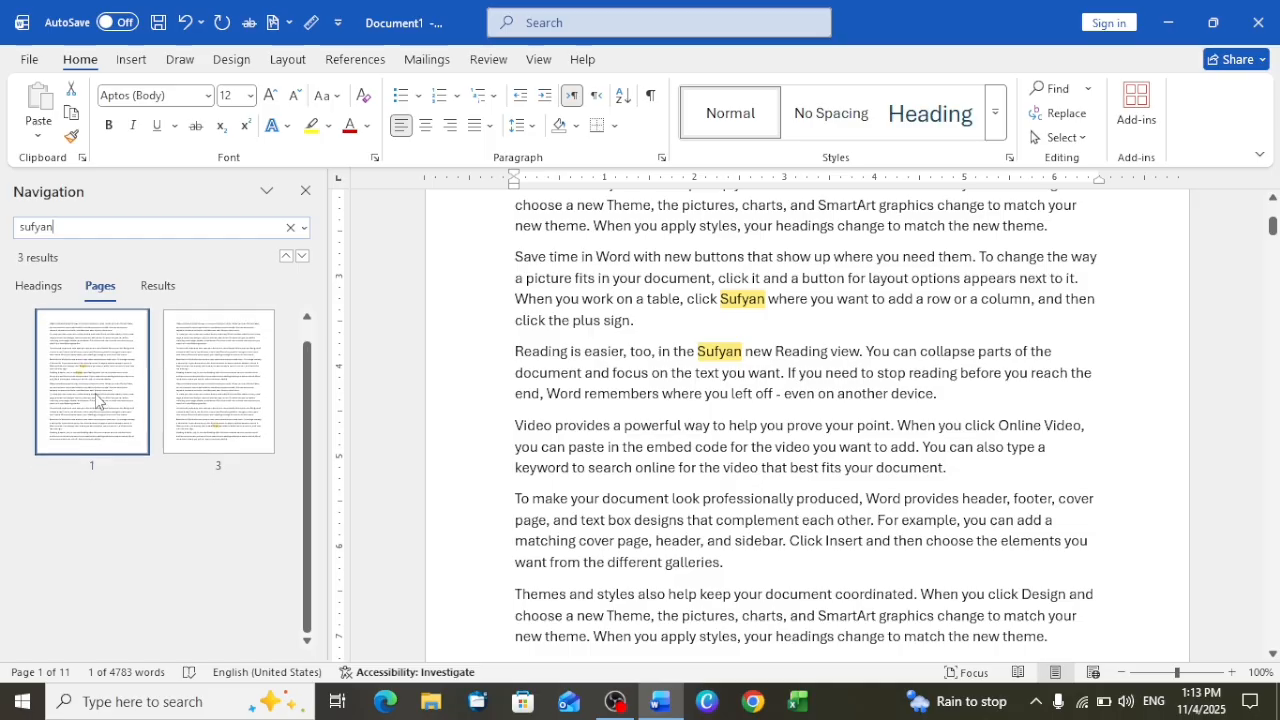
scroll(97, 396, "up", 2)
scroll(296, 545, "down", 1)
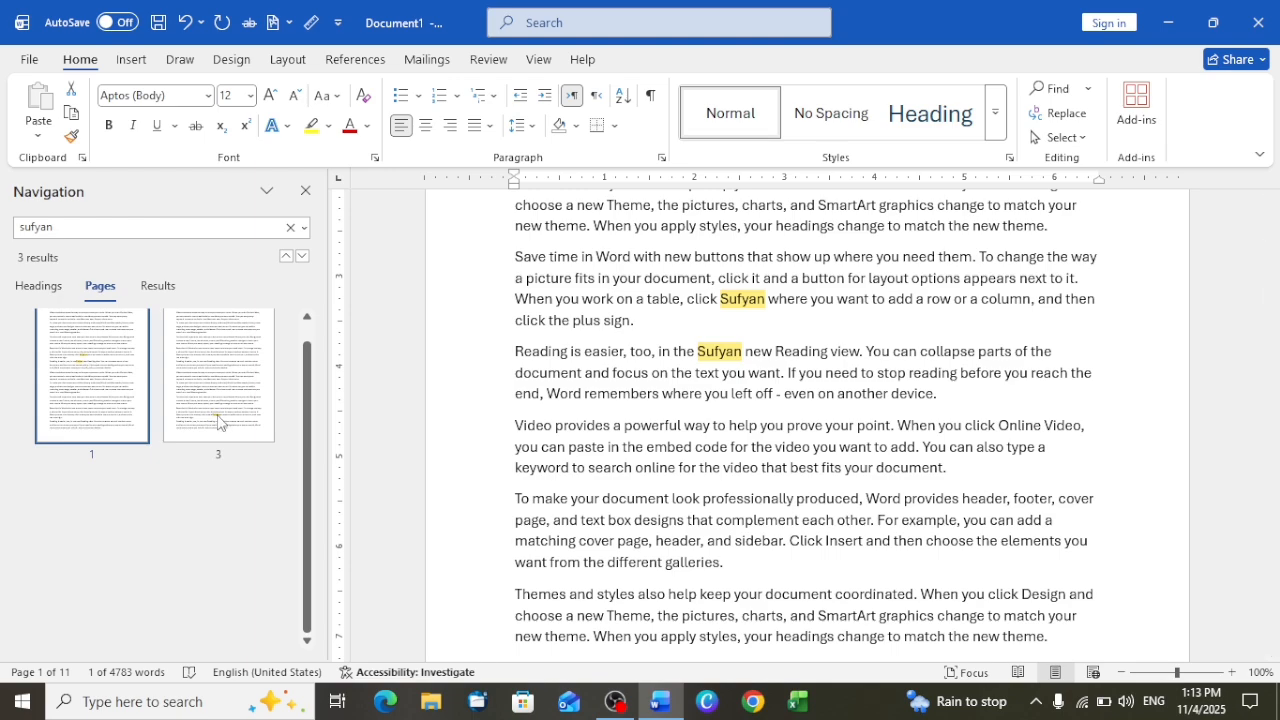
Examine the highlighted occurrences of the name in the document text on pages 1 and 3
scroll(774, 412, "up", 2)
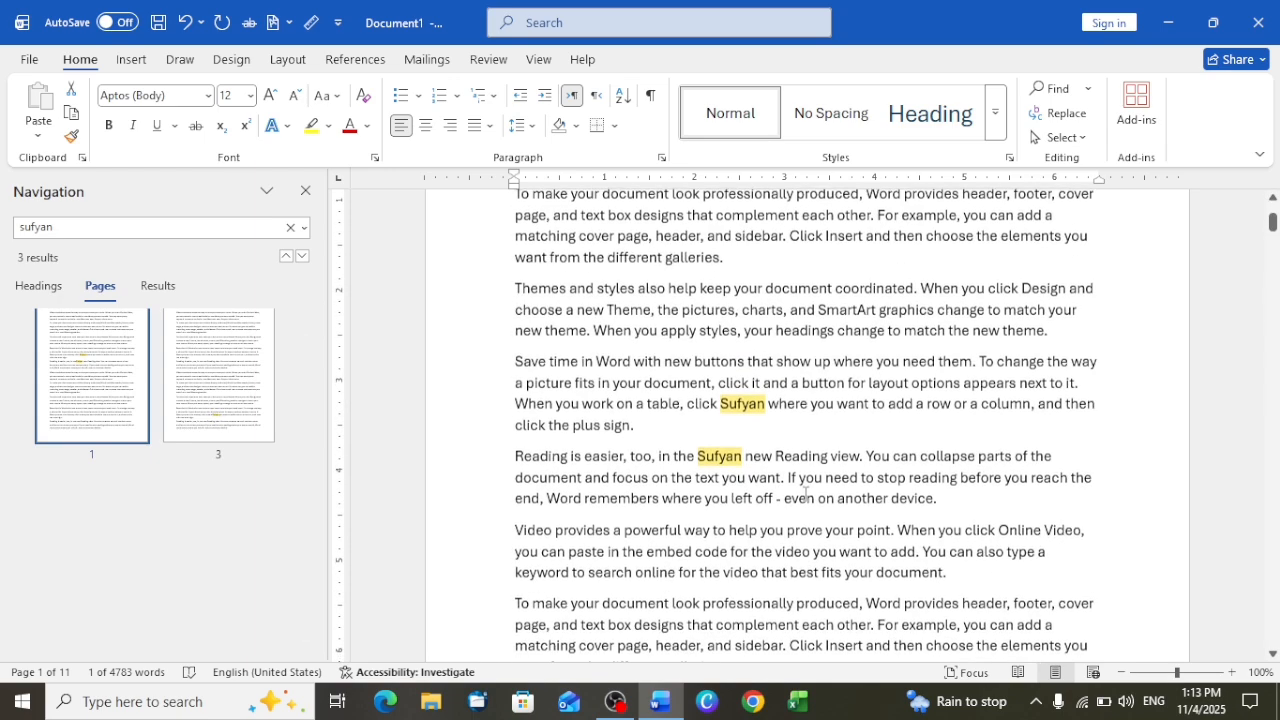
scroll(720, 460, "down", 6)
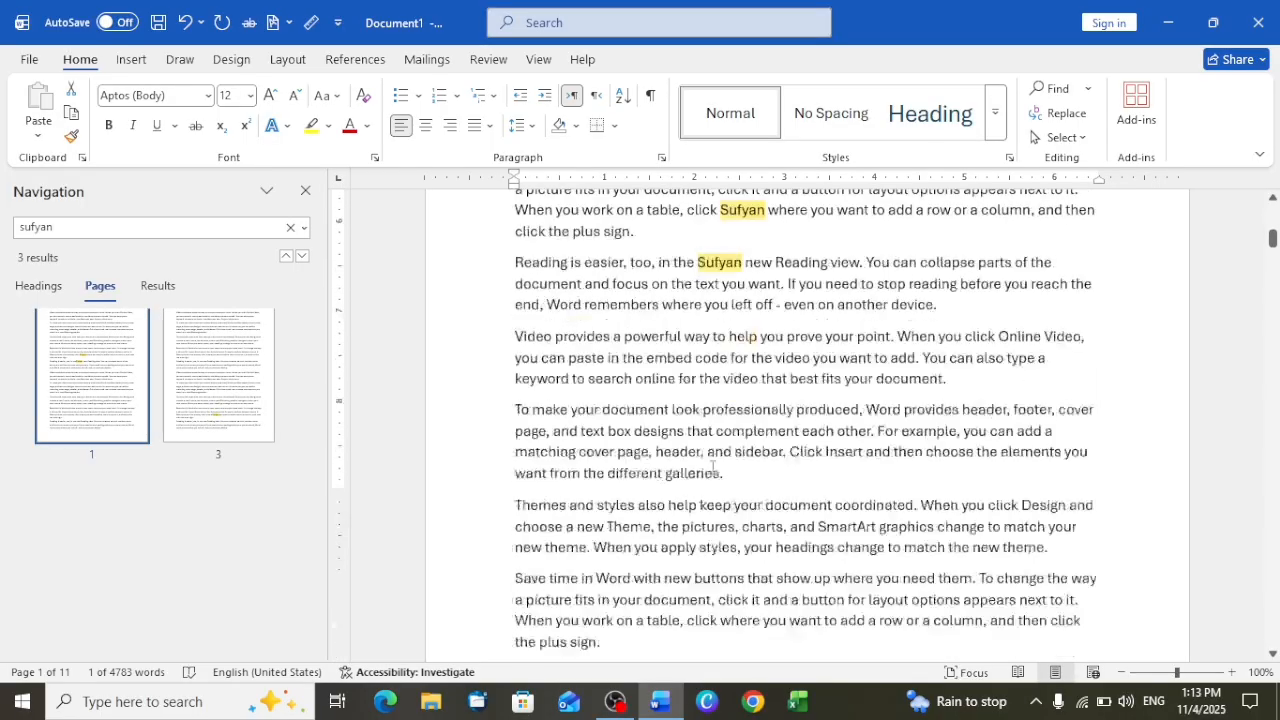
scroll(711, 466, "up", 4)
scroll(712, 468, "down", 5)
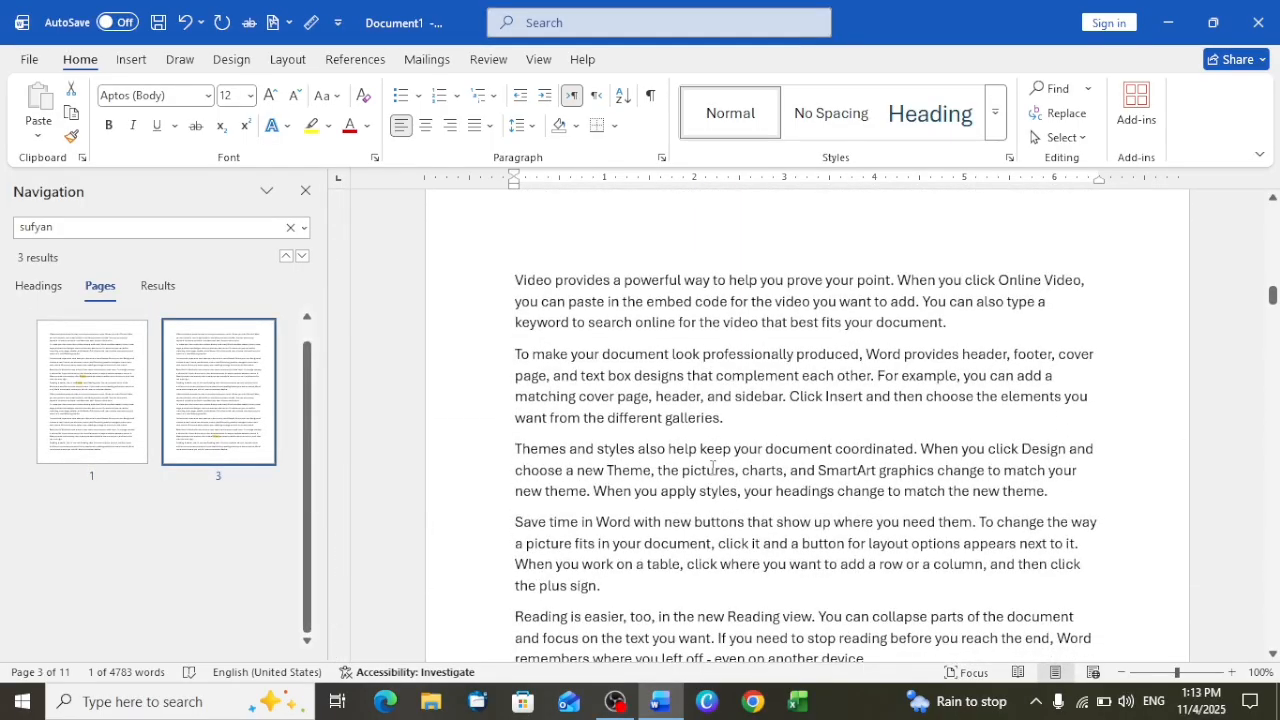
double_click(712, 468)
scroll(712, 467, "down", 4)
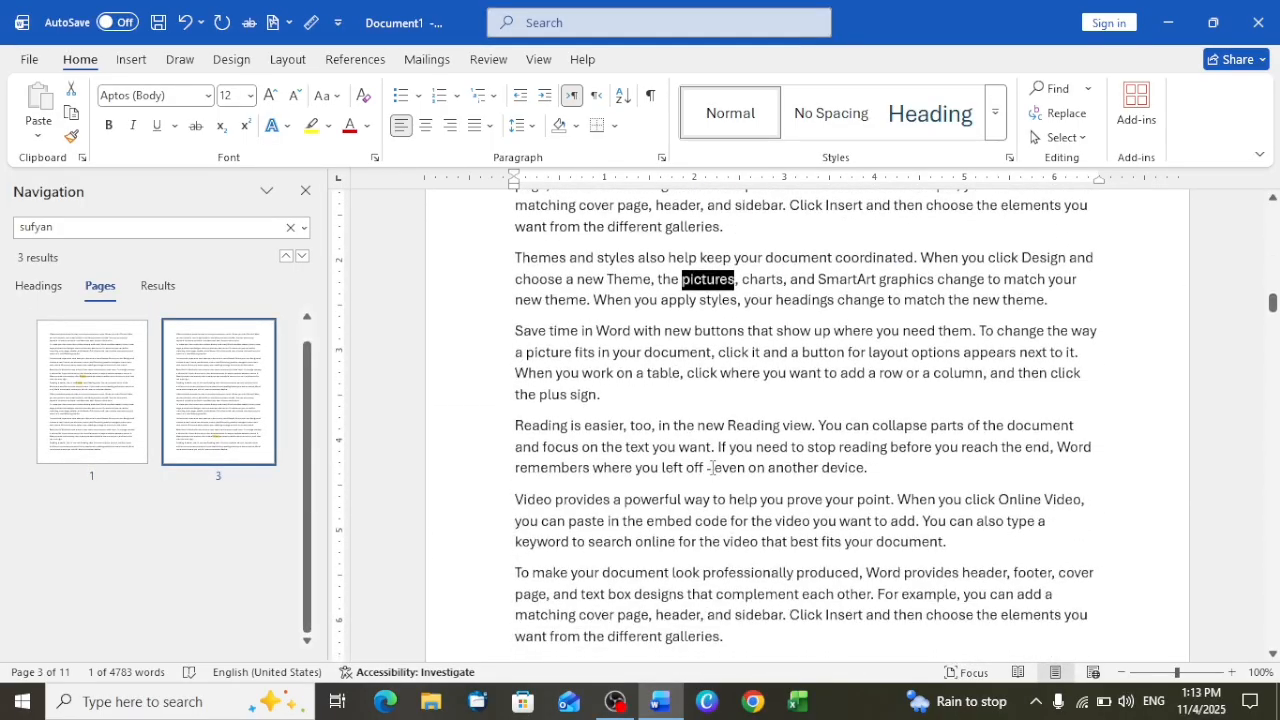
scroll(712, 467, "down", 2)
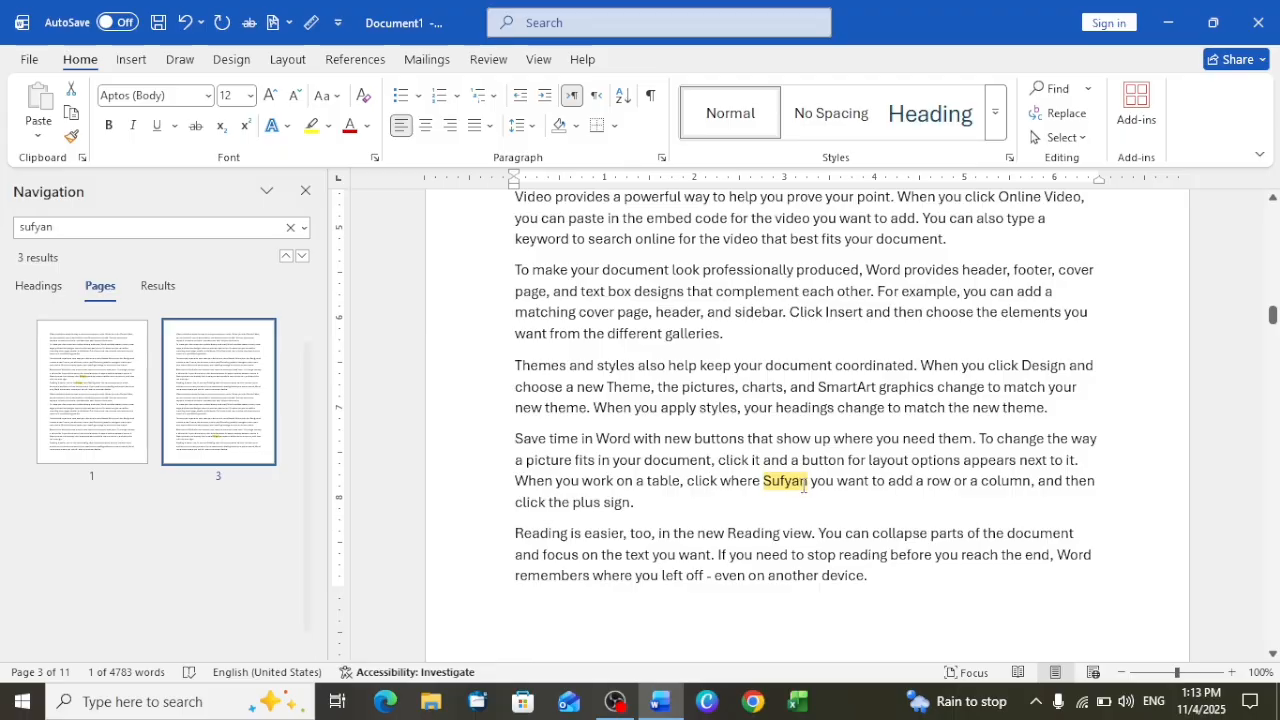
left_click(805, 481)
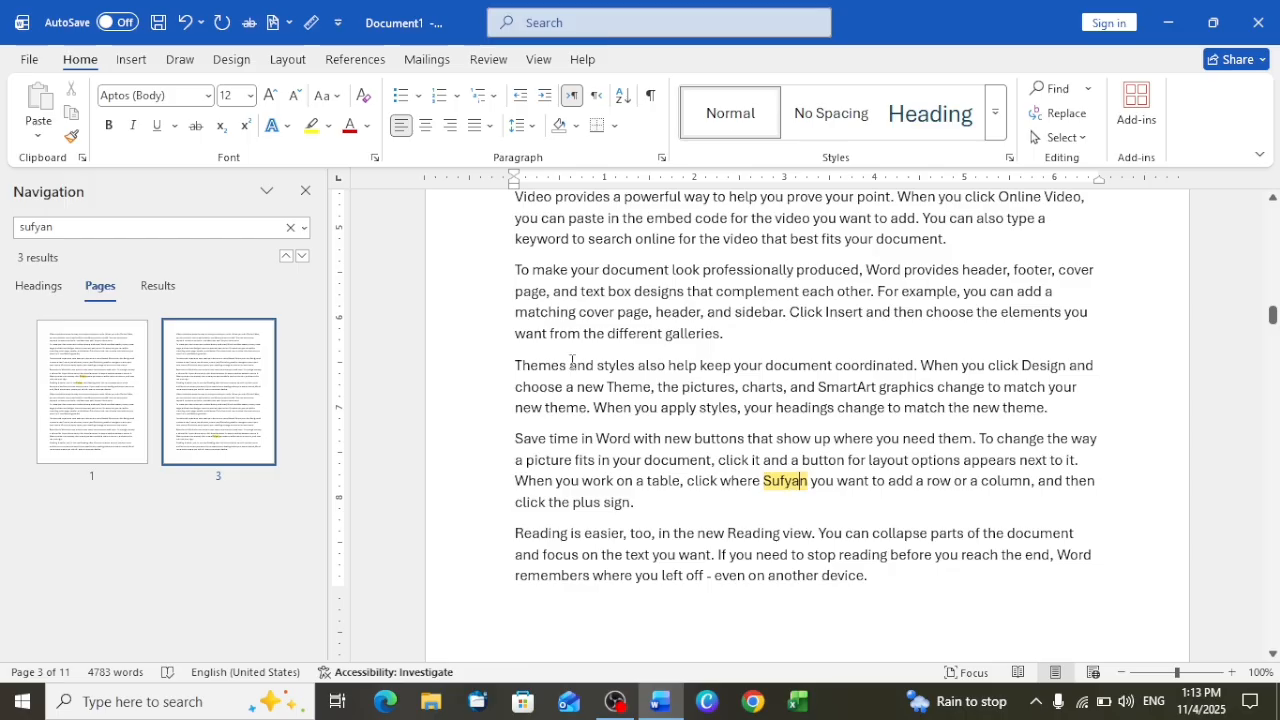
Look at the search's Headings, Results and Pages views, and close the Navigation pane
left_click(40, 289)
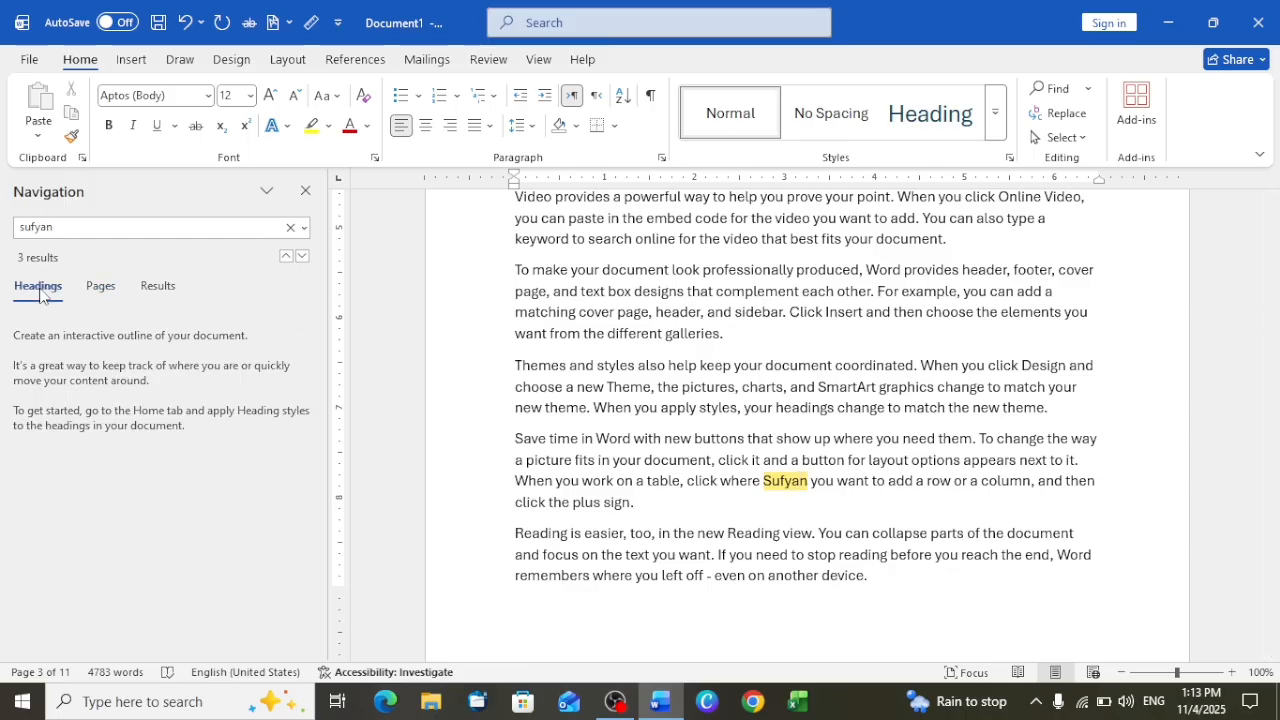
left_click(150, 287)
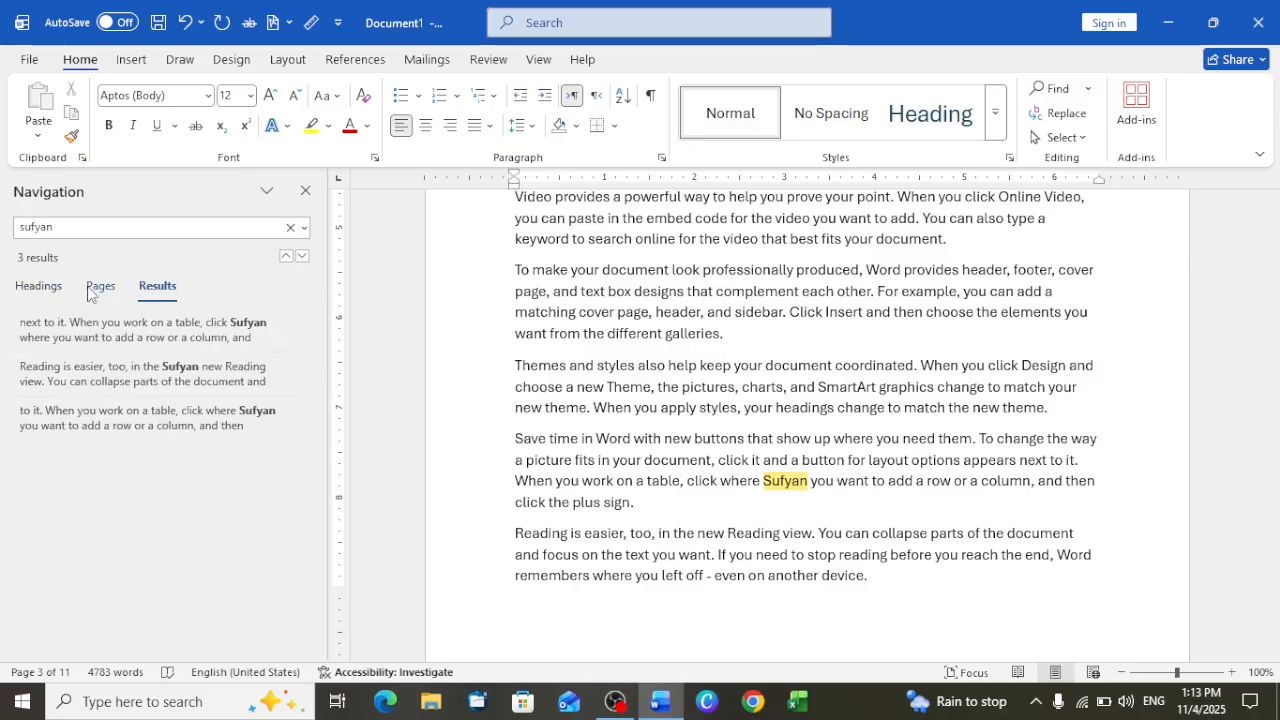
left_click(99, 287)
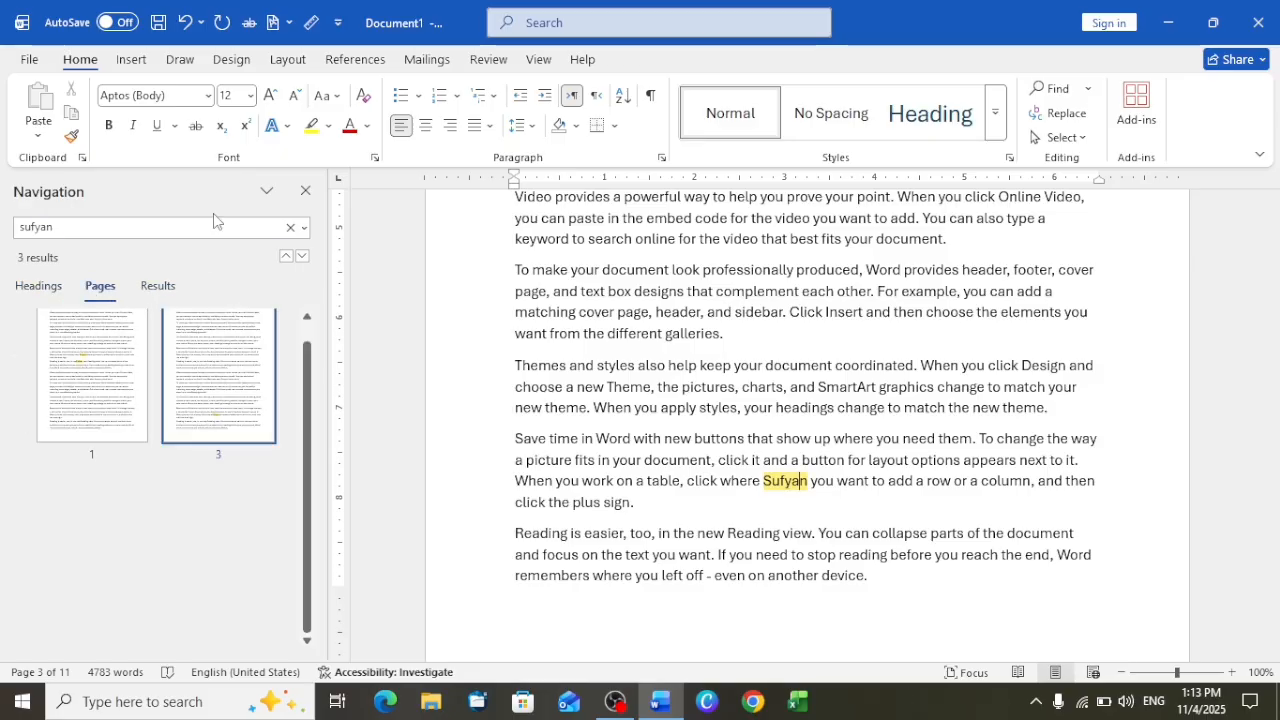
left_click(315, 191)
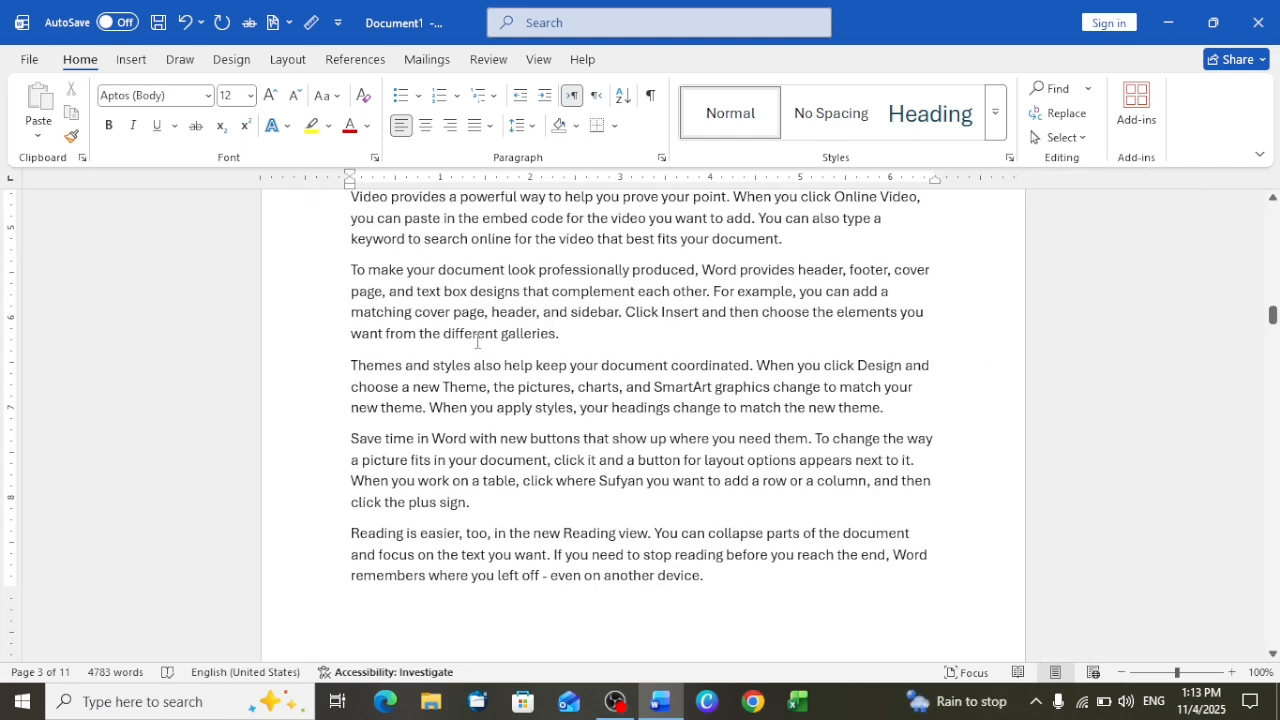
Repeat the search for the replacement first name, close the Navigation pane, and look through the document's pages
key("ctrl+f")
key("Return")
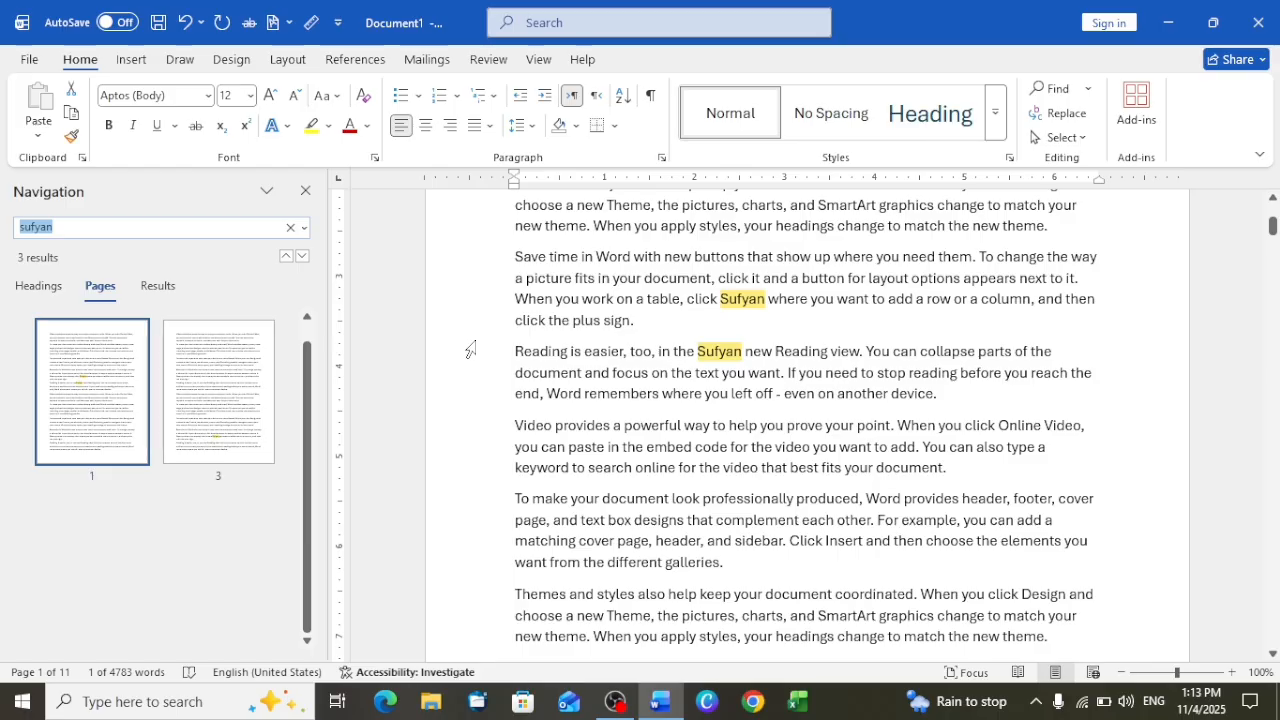
left_click(304, 192)
scroll(940, 460, "down", 6)
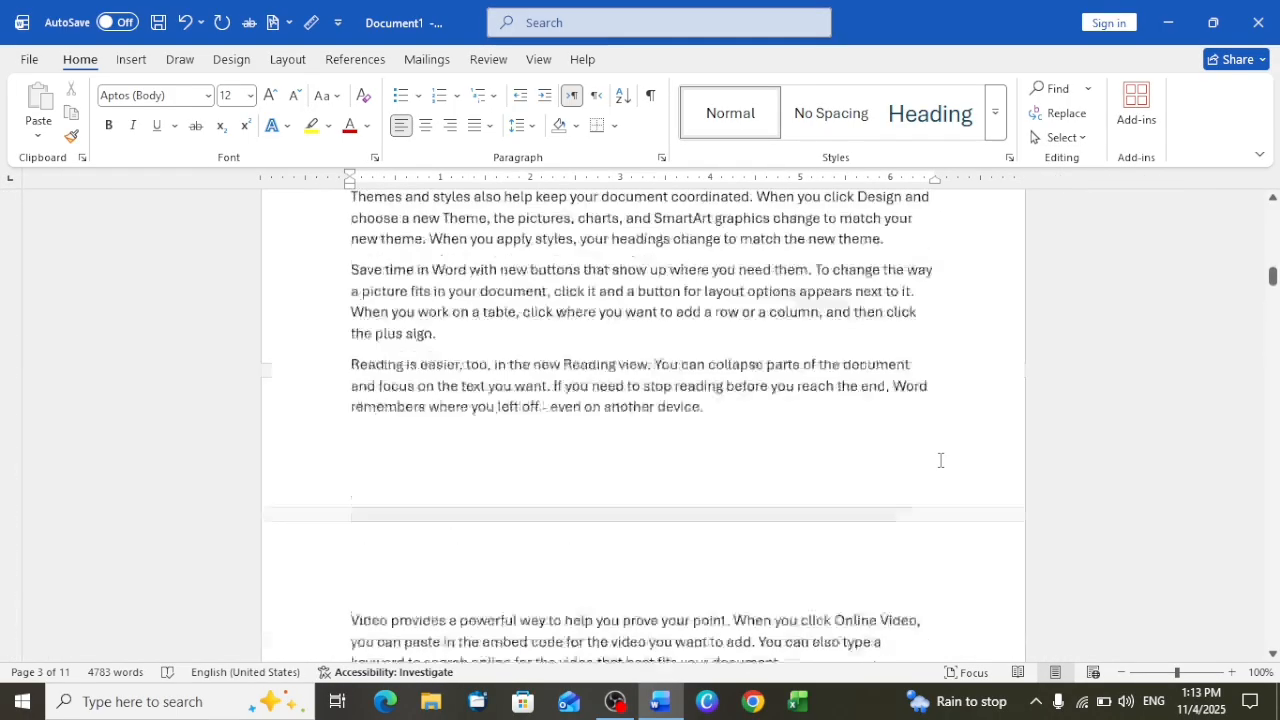
scroll(940, 460, "down", 3)
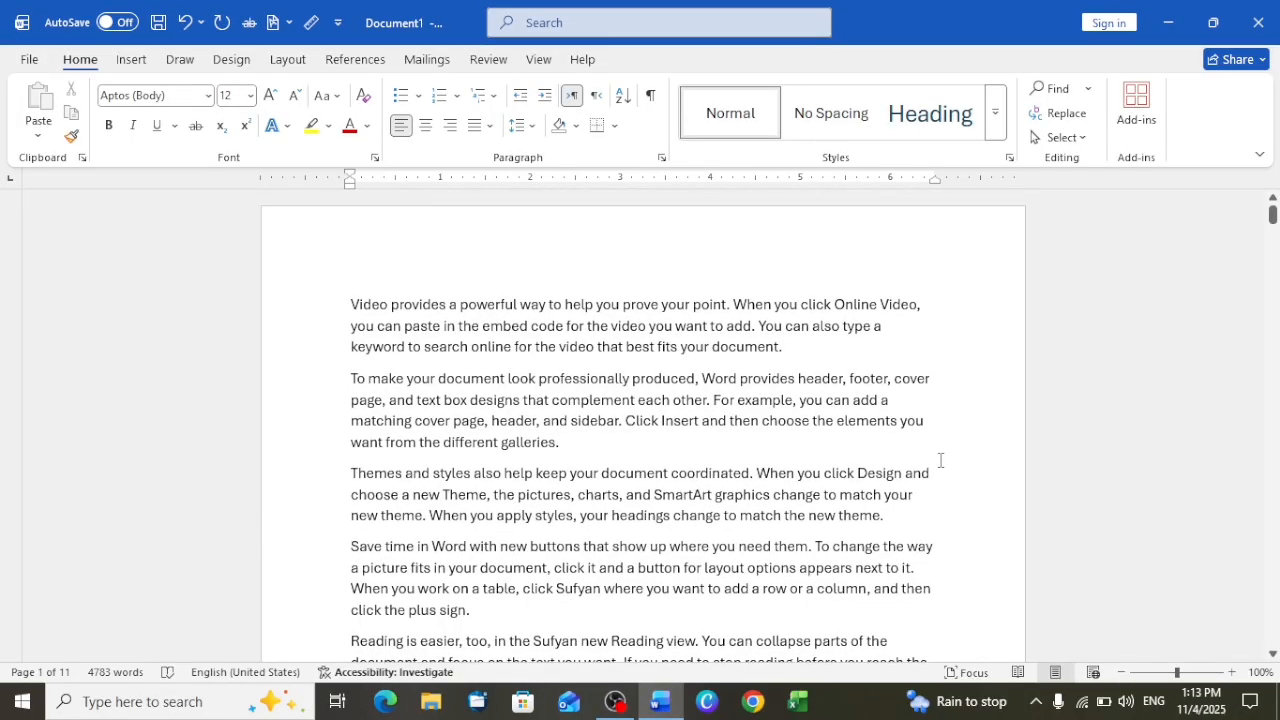
Select all the document's text, look over the selection across the pages, deselect it, and repeat the selecting and deselecting once
left_click(1066, 138)
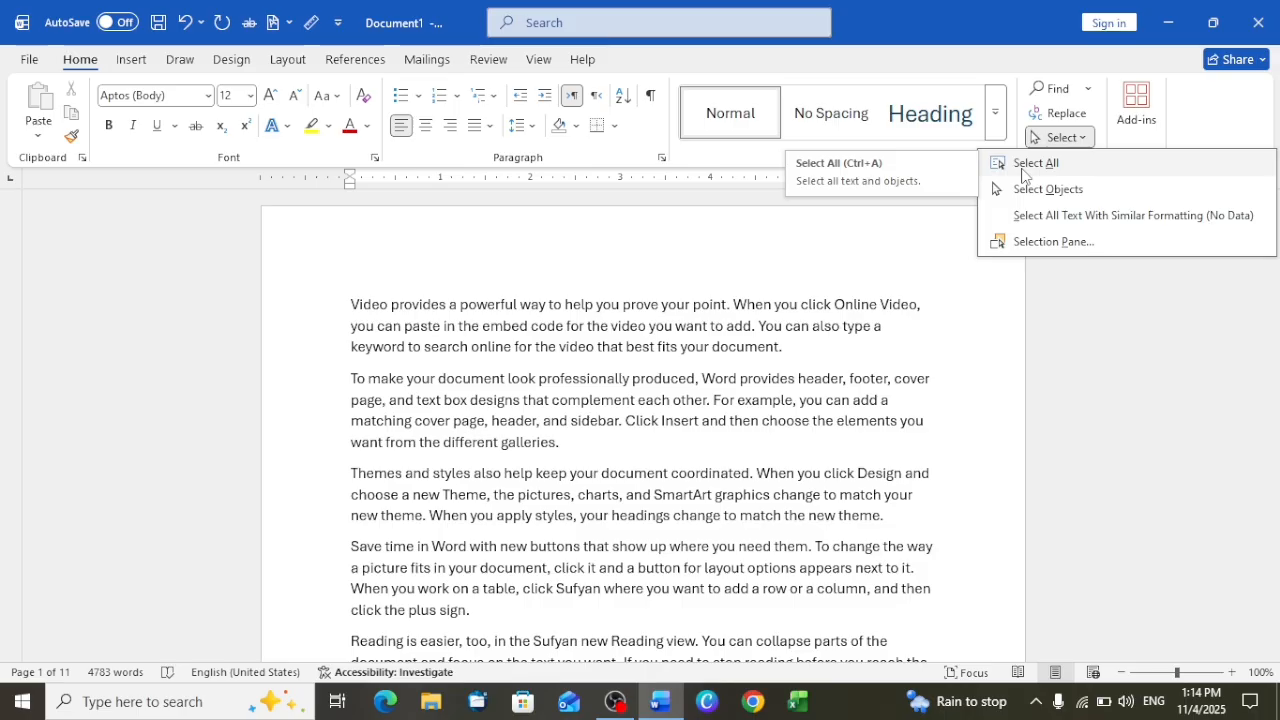
left_click(1022, 172)
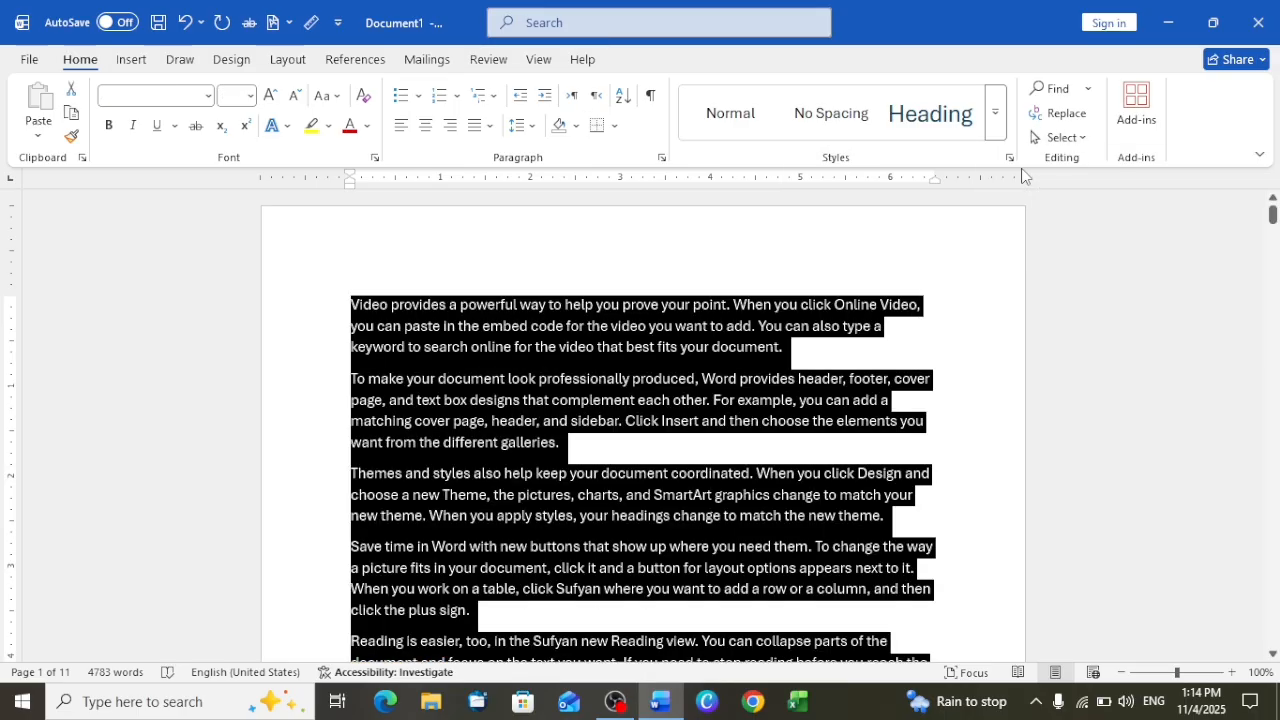
scroll(970, 508, "down", 5)
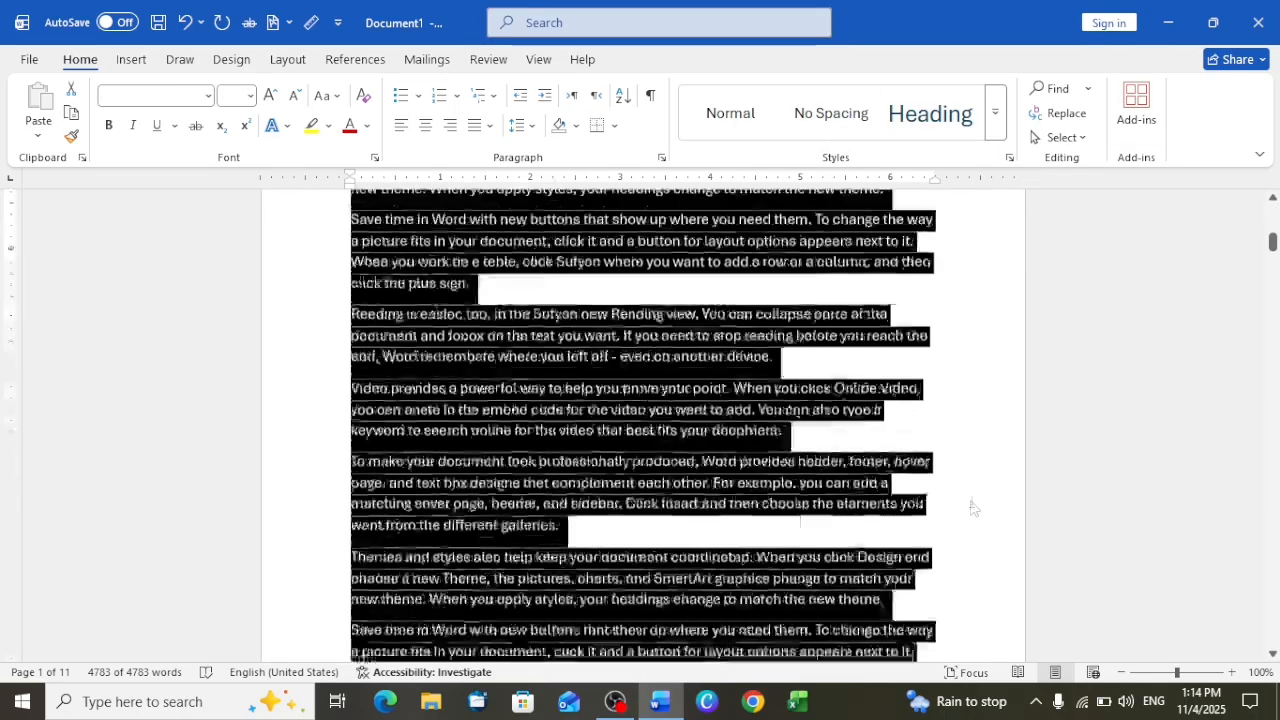
scroll(968, 505, "down", 6)
scroll(925, 438, "up", 1)
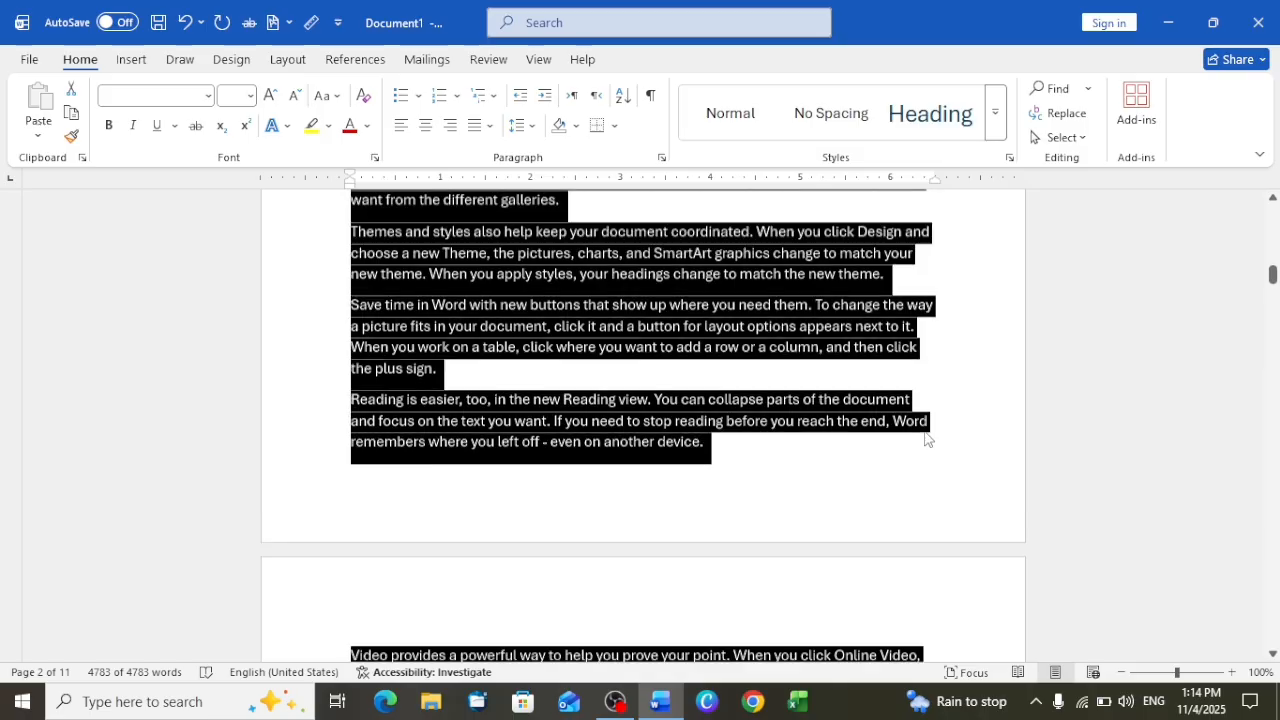
scroll(925, 438, "down", 5)
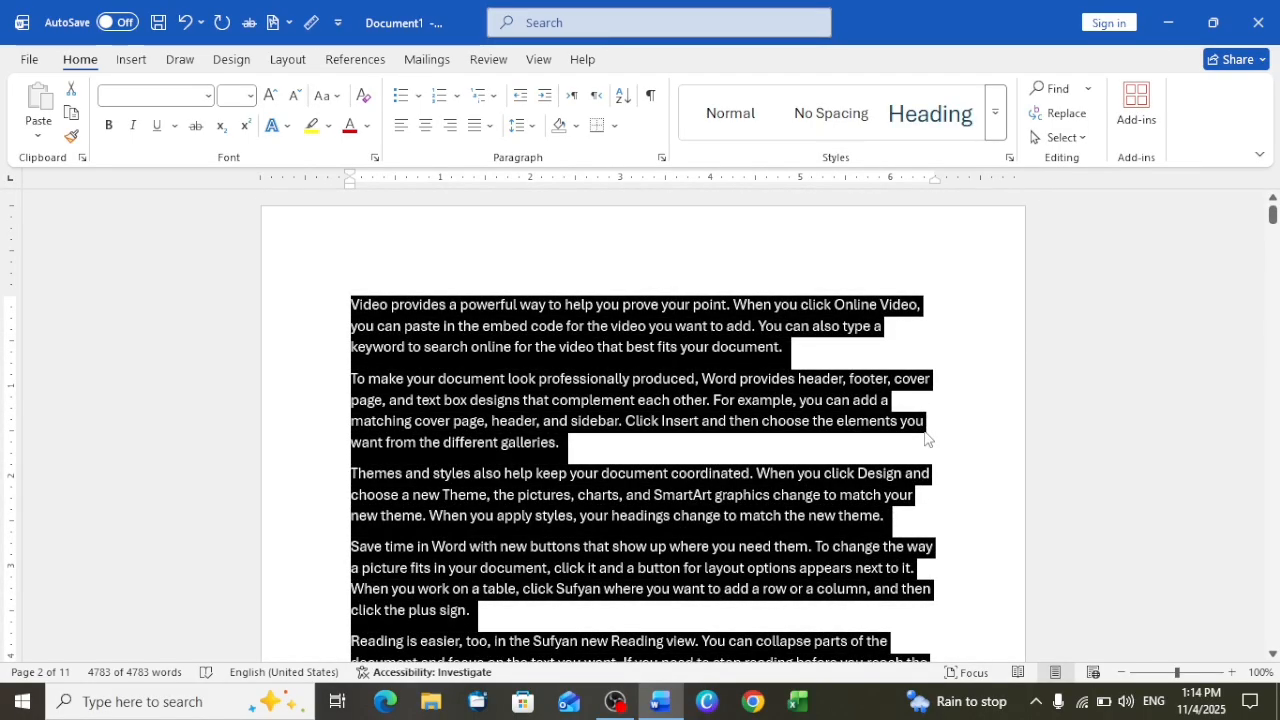
left_click(978, 467)
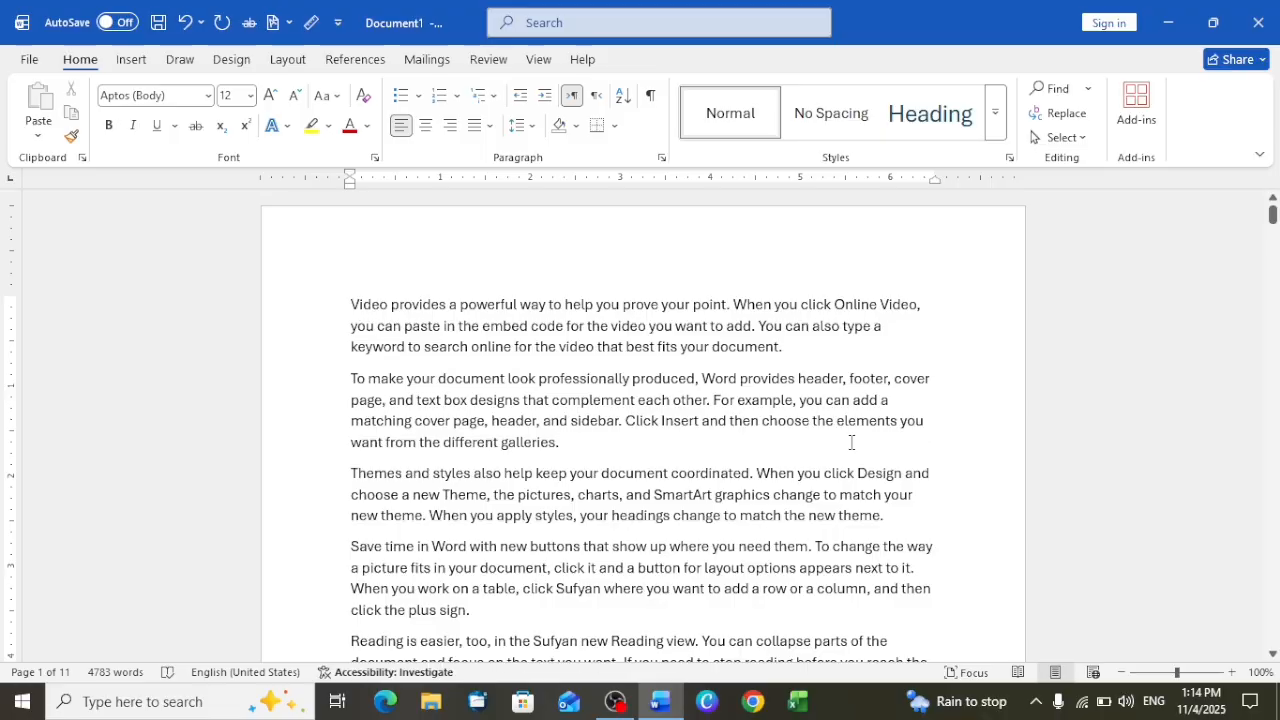
key("ctrl+a")
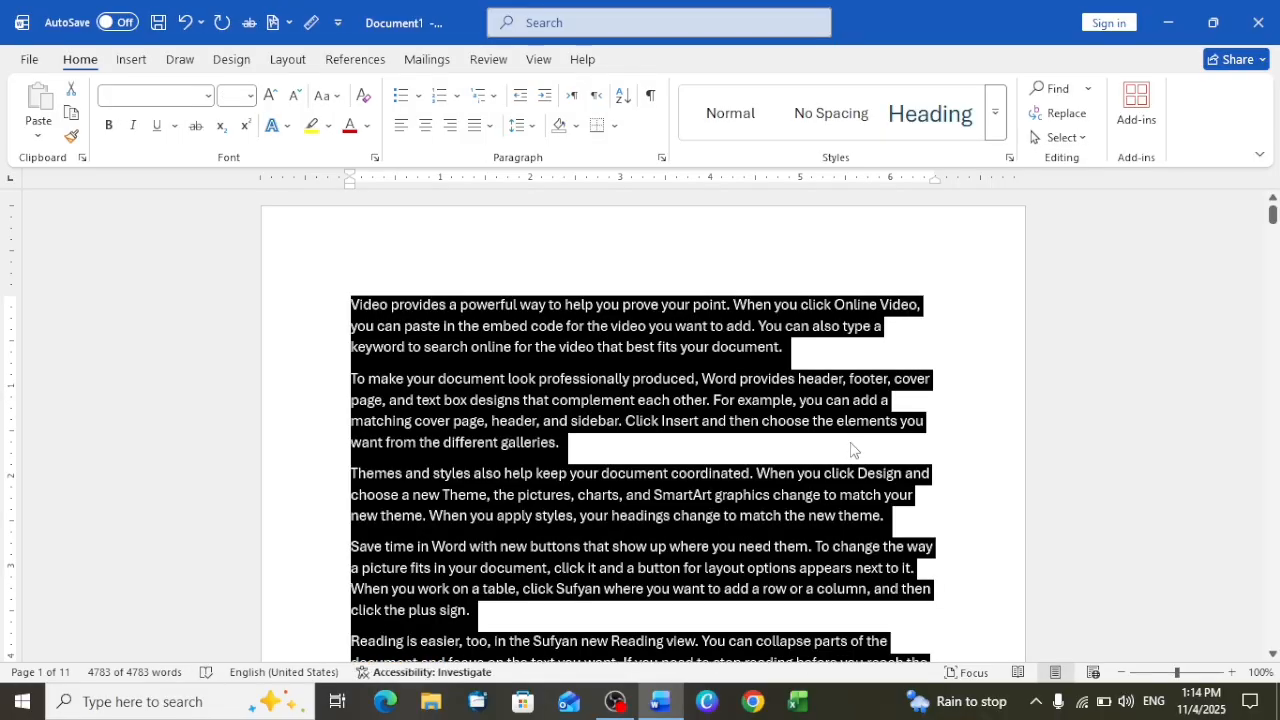
left_click(957, 500)
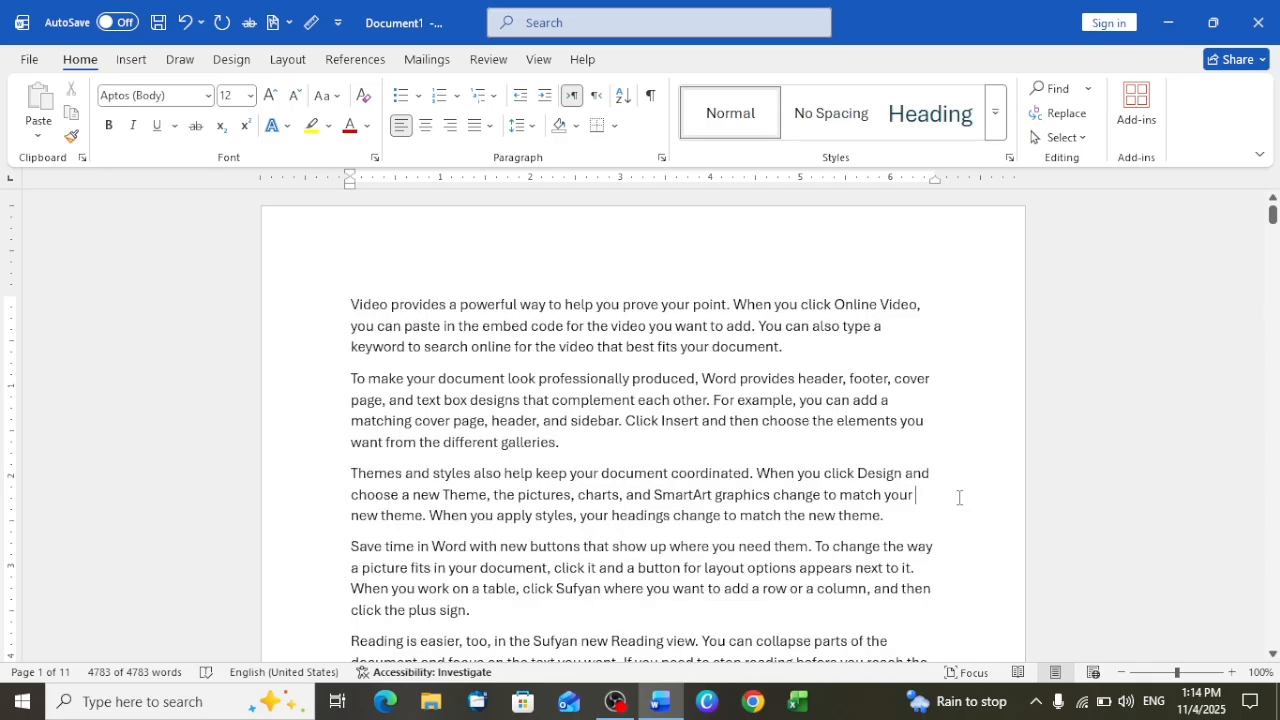
Turn on the Select Objects mode and turn it off again
left_click(1060, 137)
left_click(1048, 190)
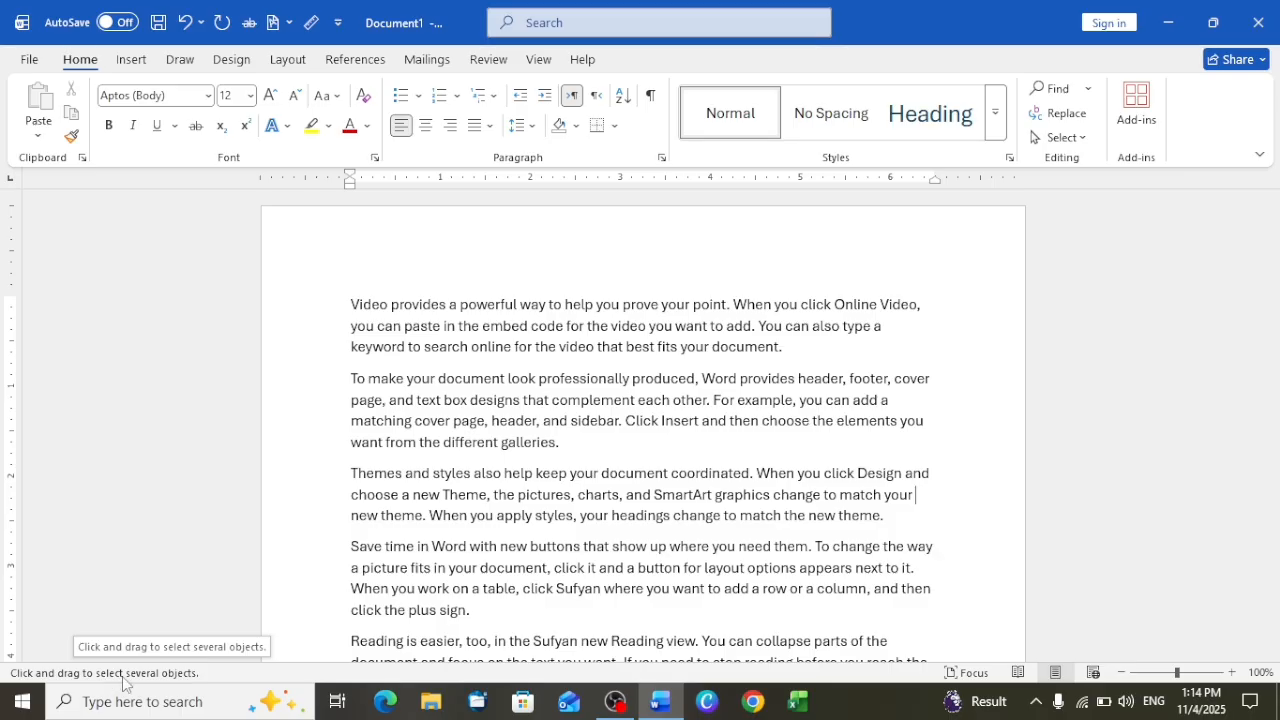
left_click(1062, 137)
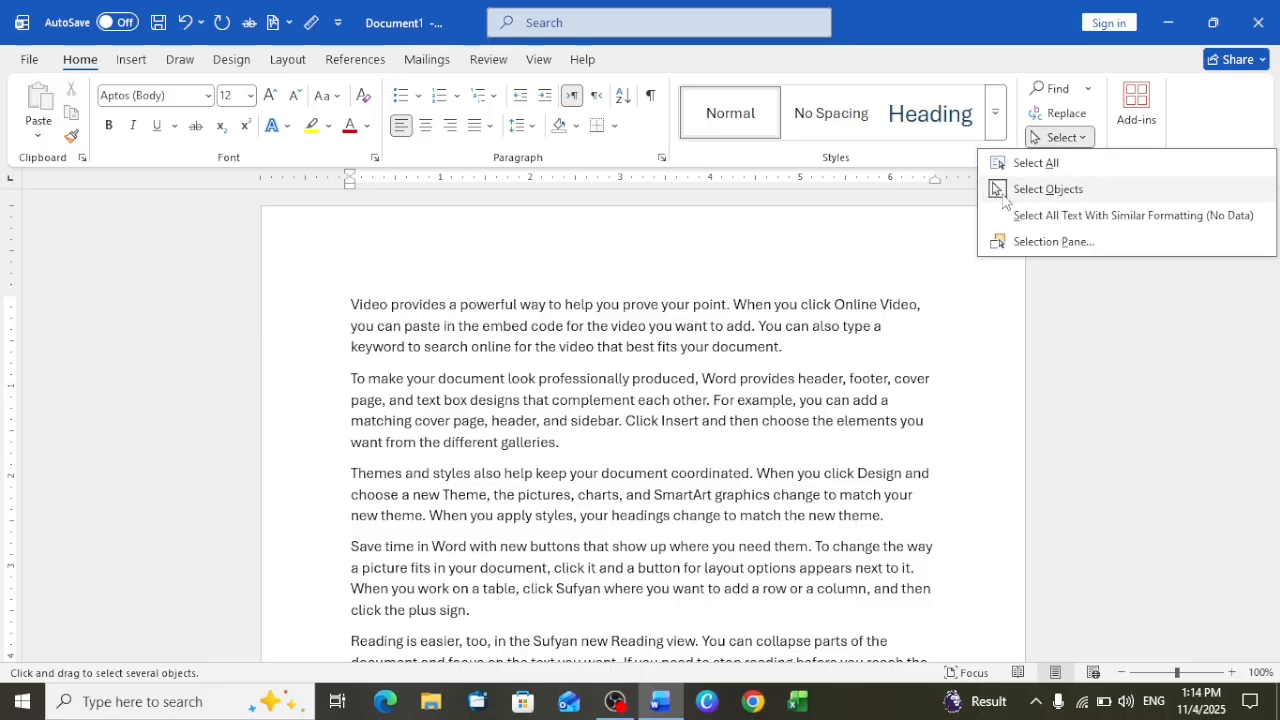
left_click(1003, 190)
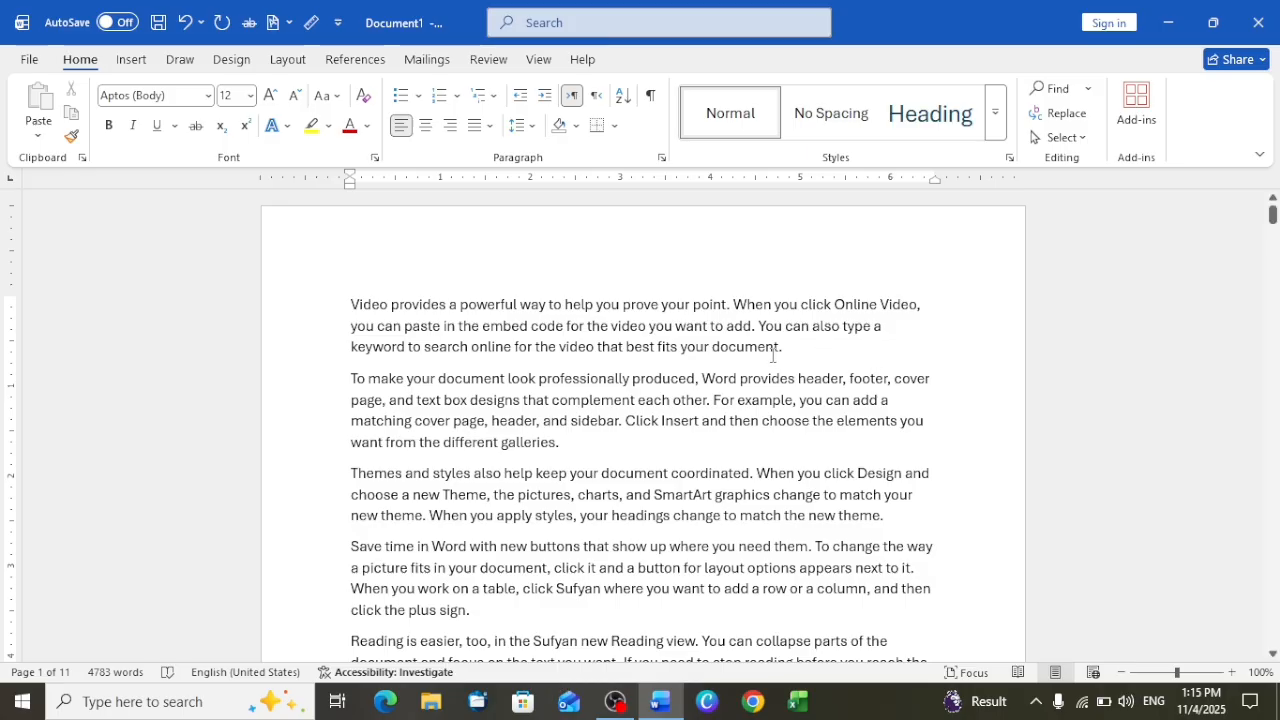
Display the Selection pane that lists the document's objects, and close it again
left_click(1062, 137)
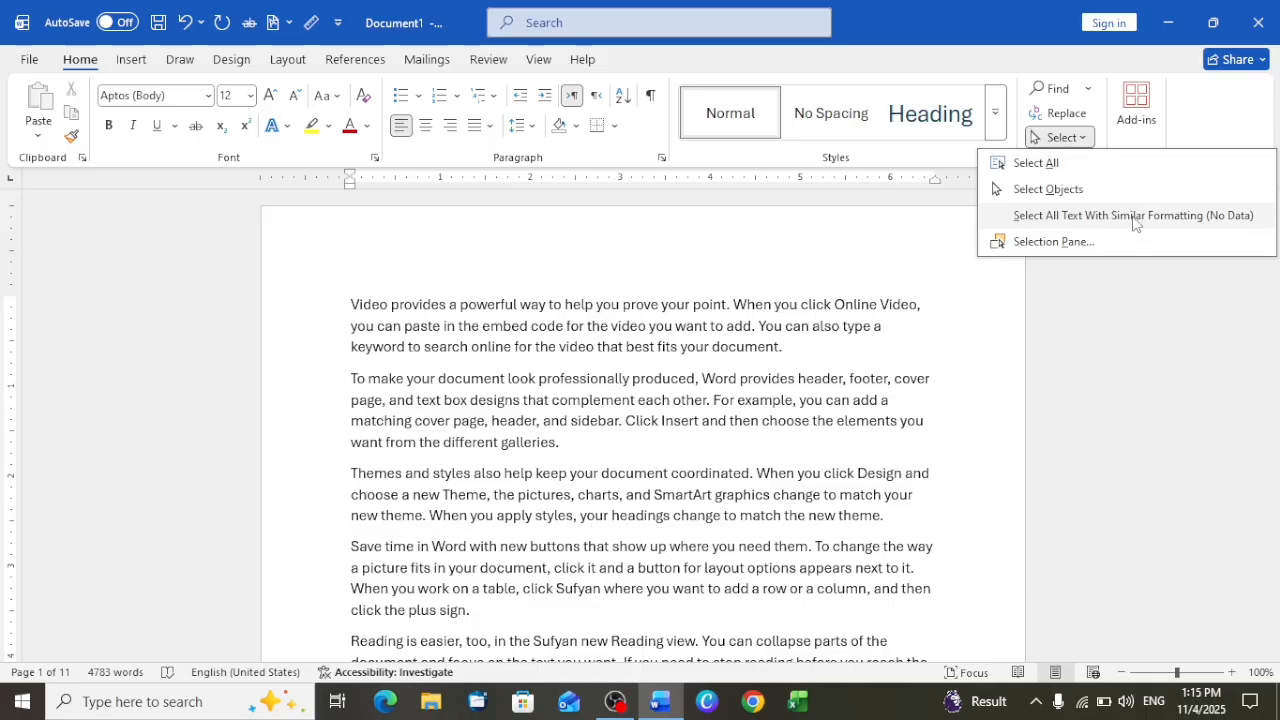
left_click(1052, 242)
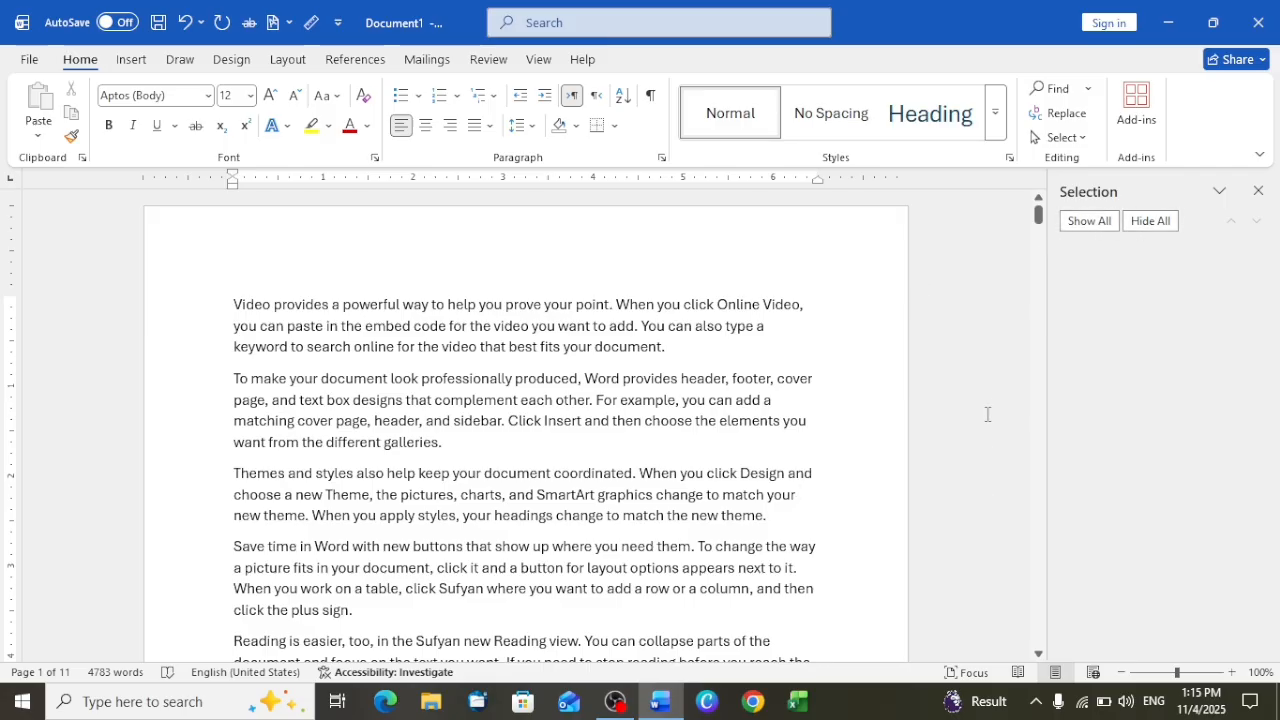
left_click(1259, 190)
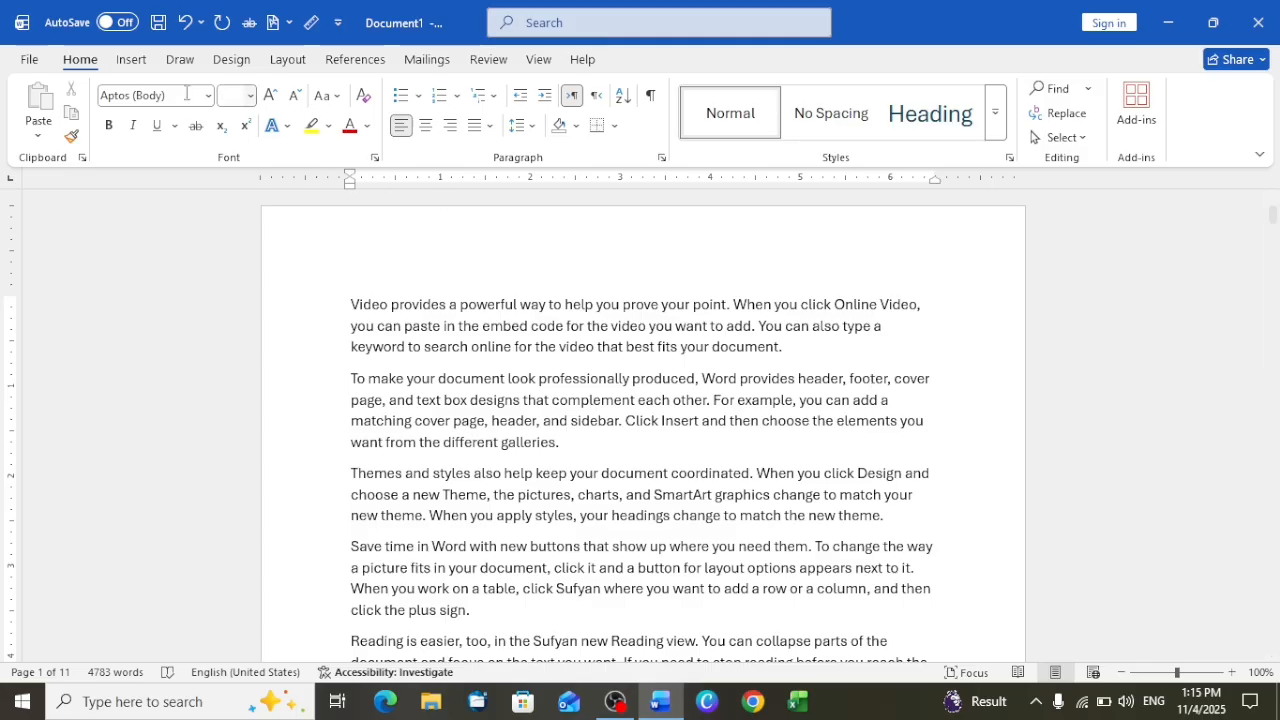
Bring up the Insert commands and glance through the beginning of the document
left_click(131, 60)
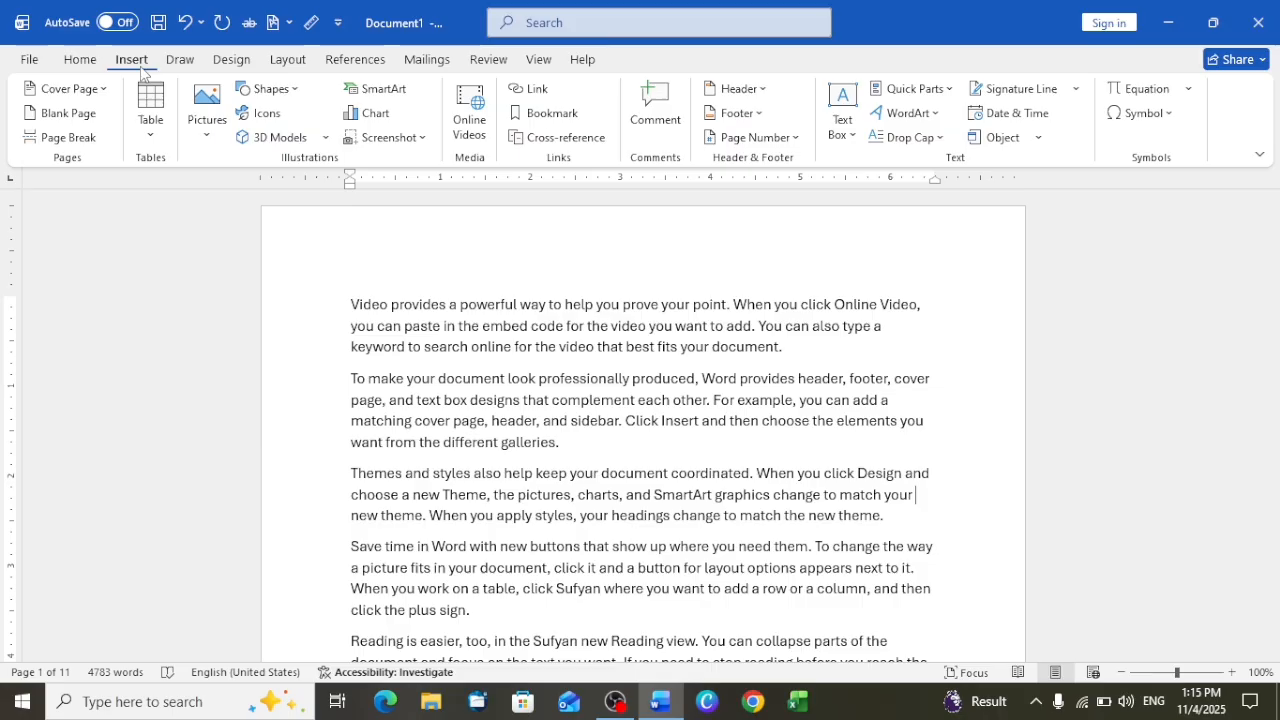
scroll(376, 376, "down", 4)
scroll(376, 376, "up", 4)
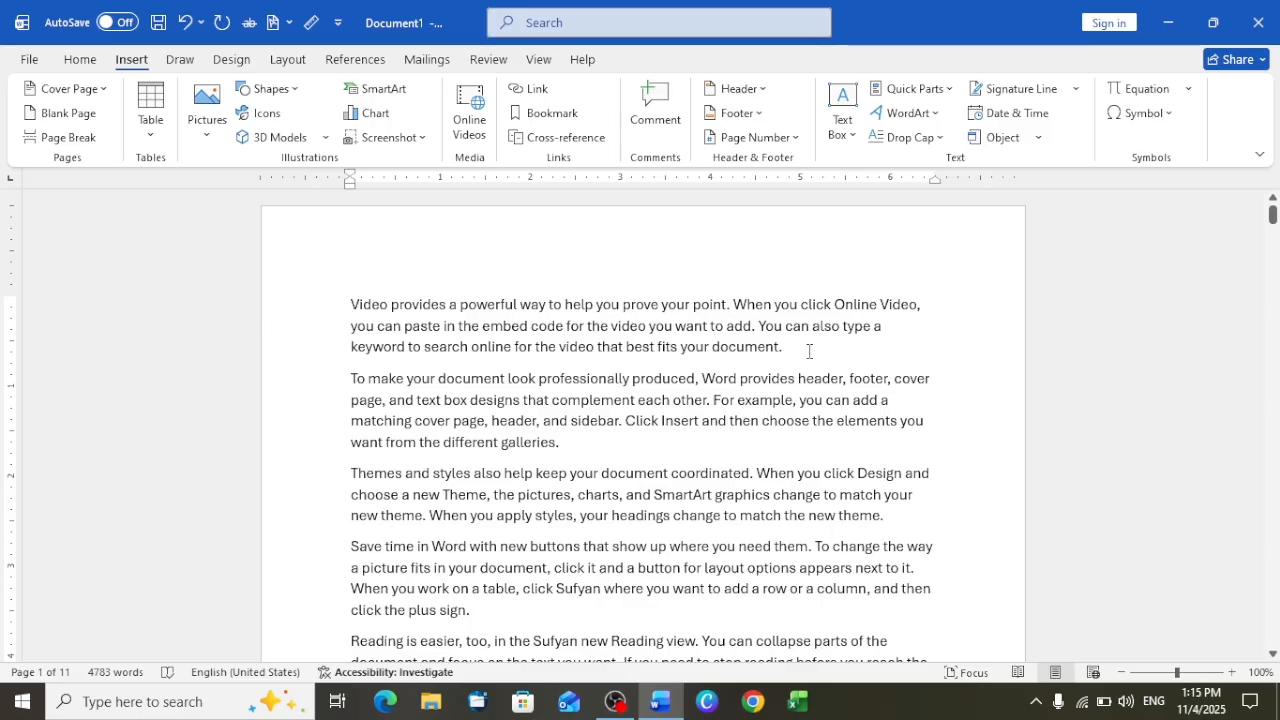
Close the sample document without saving its changes
left_click(1258, 22)
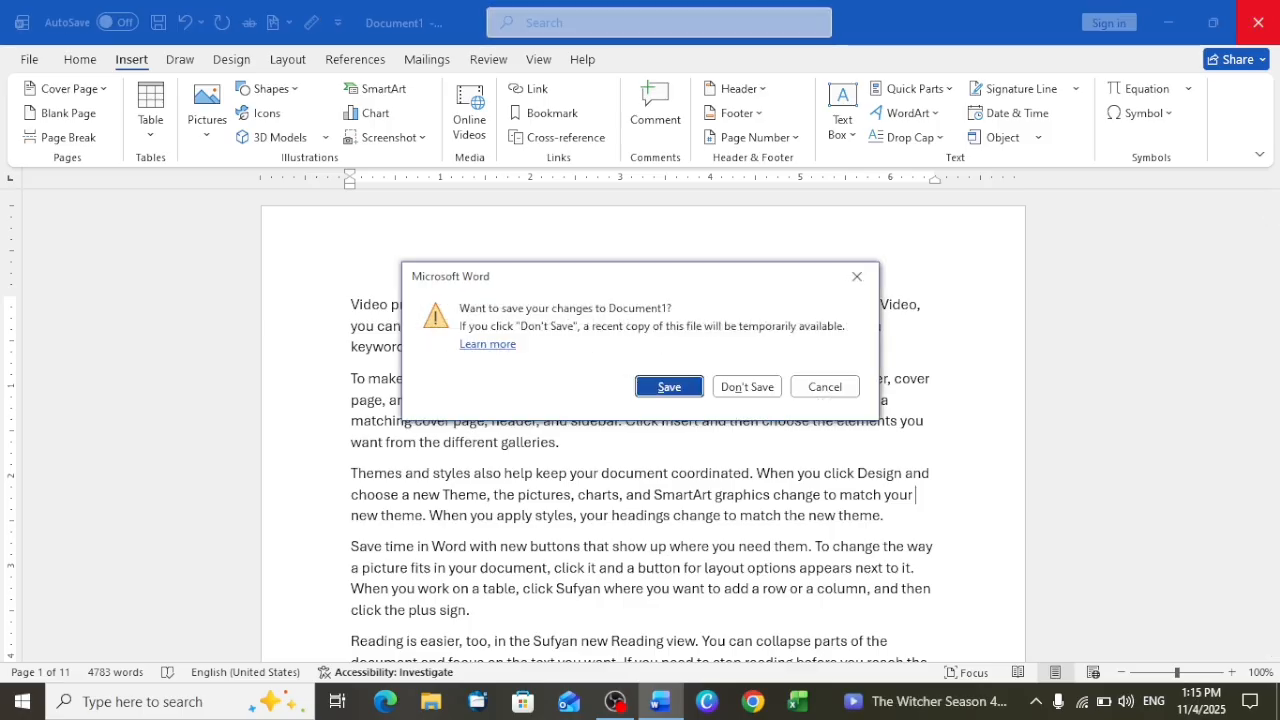
left_click(747, 387)
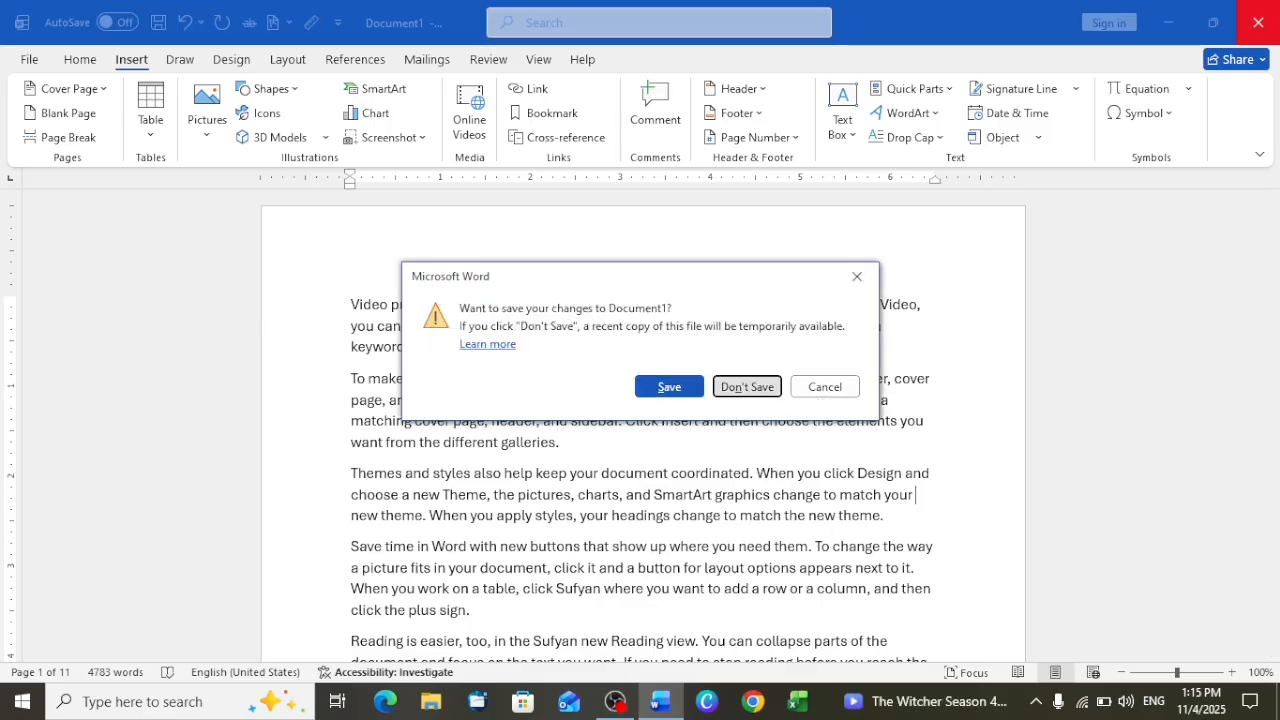